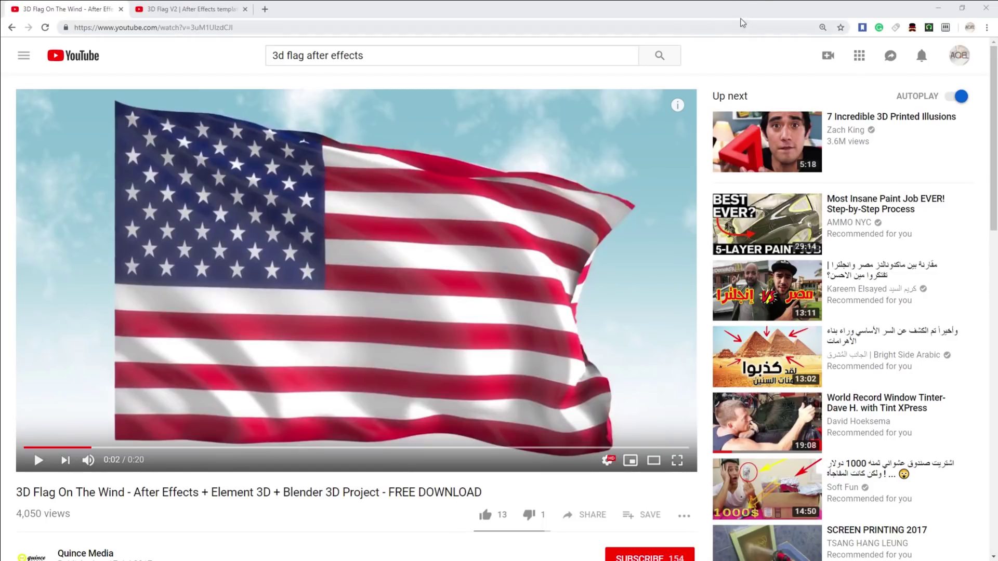
Minimize the YouTube browser window to reveal the After Effects window.
click(936, 8)
Create a 1920×1080 black solid named Black Solid 2 in Comp 1 and select it.
click(125, 257)
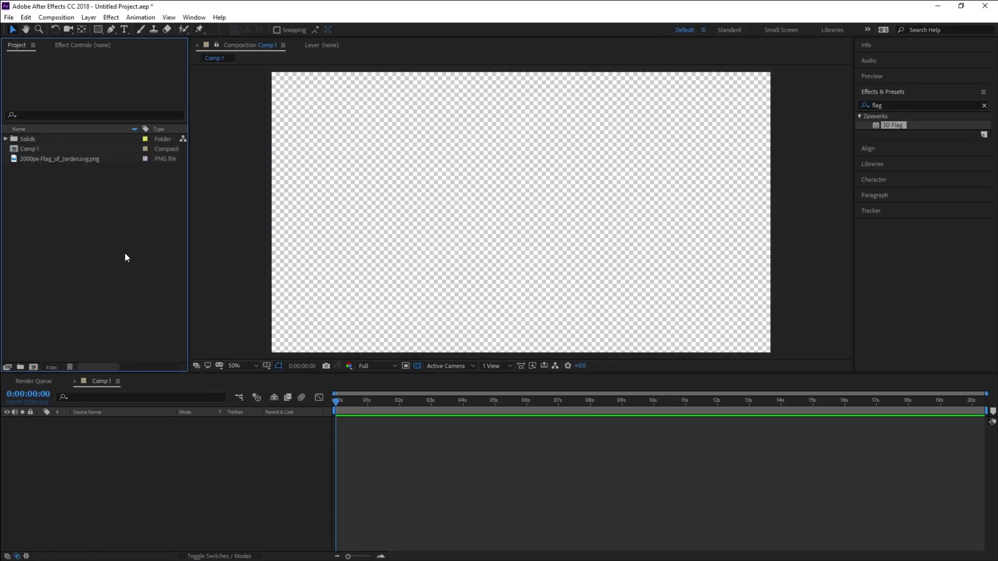
click(358, 489)
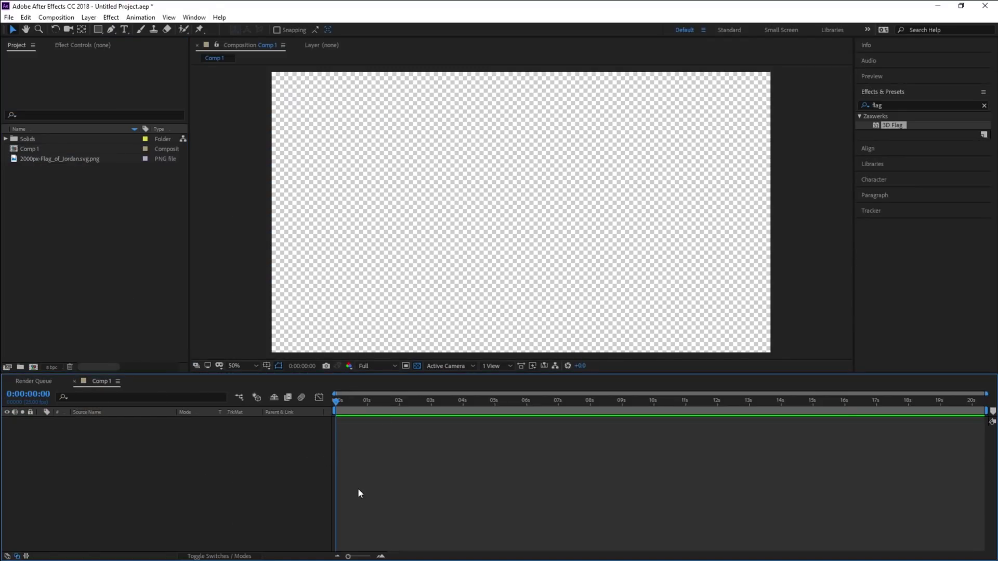
key(ctrl+y)
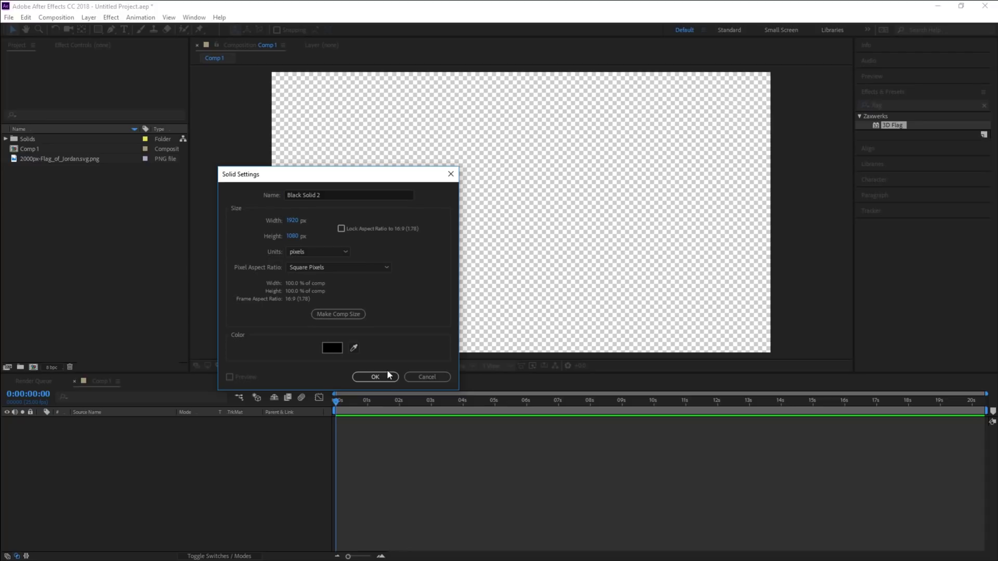
click(387, 372)
click(419, 491)
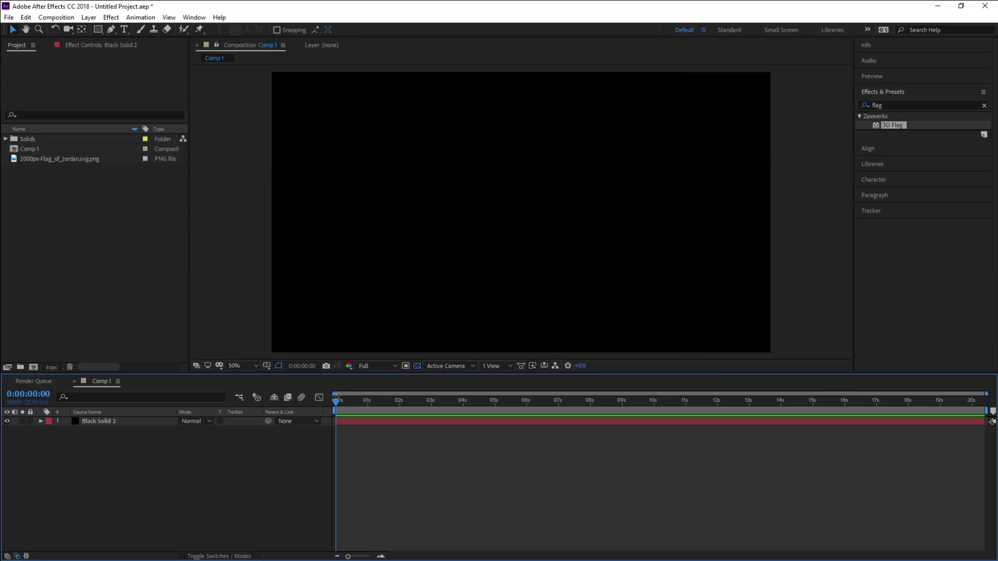
click(124, 422)
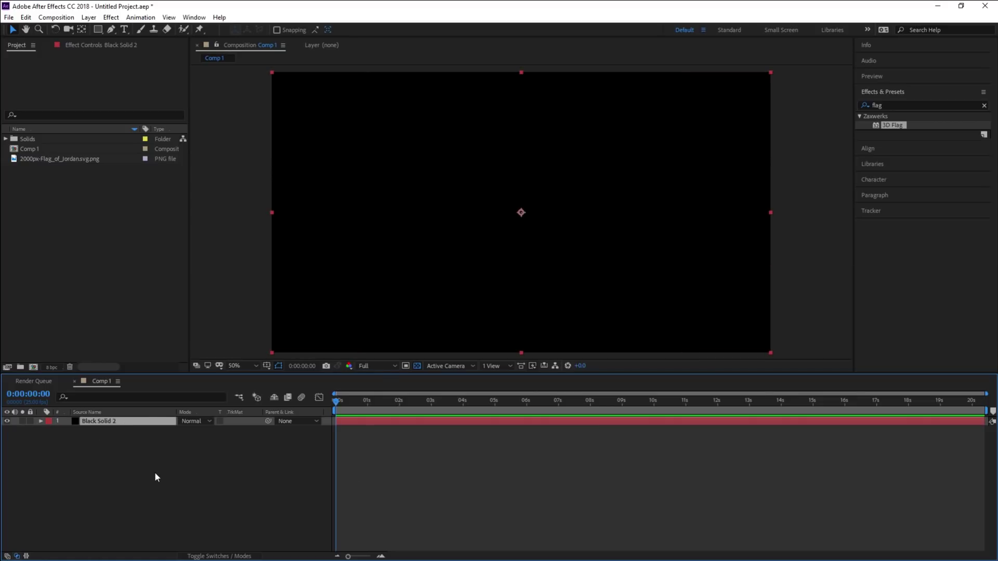
Search Effects & Presets for 'flag' and apply Zaxwerks 3D Flag to Black Solid 2.
click(983, 105)
click(916, 105)
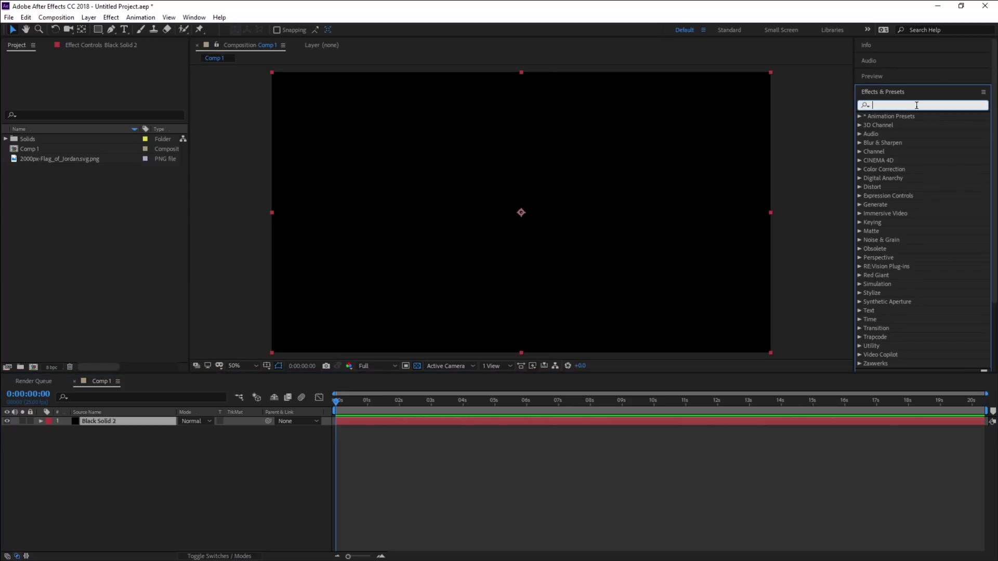
text(flag)
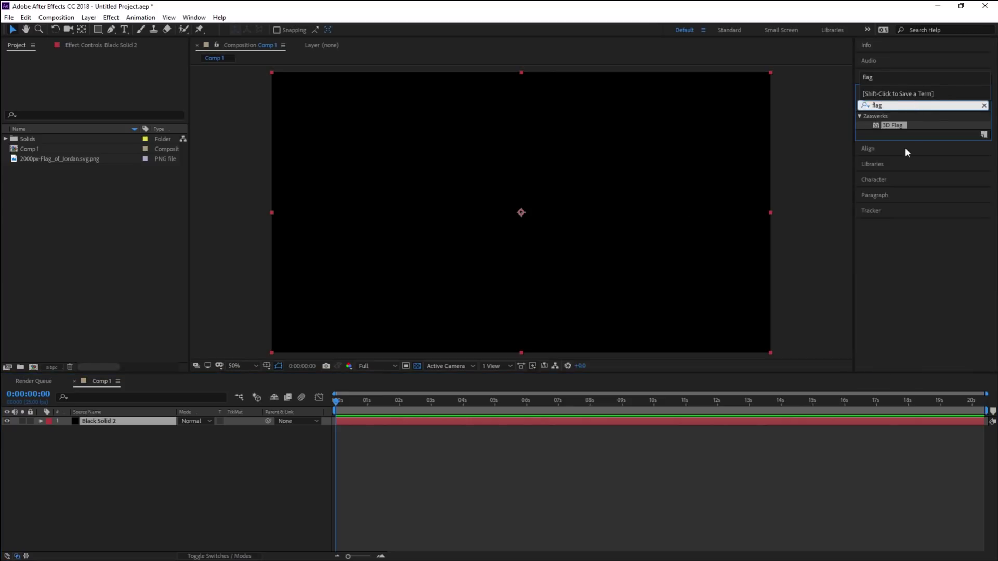
click(884, 126)
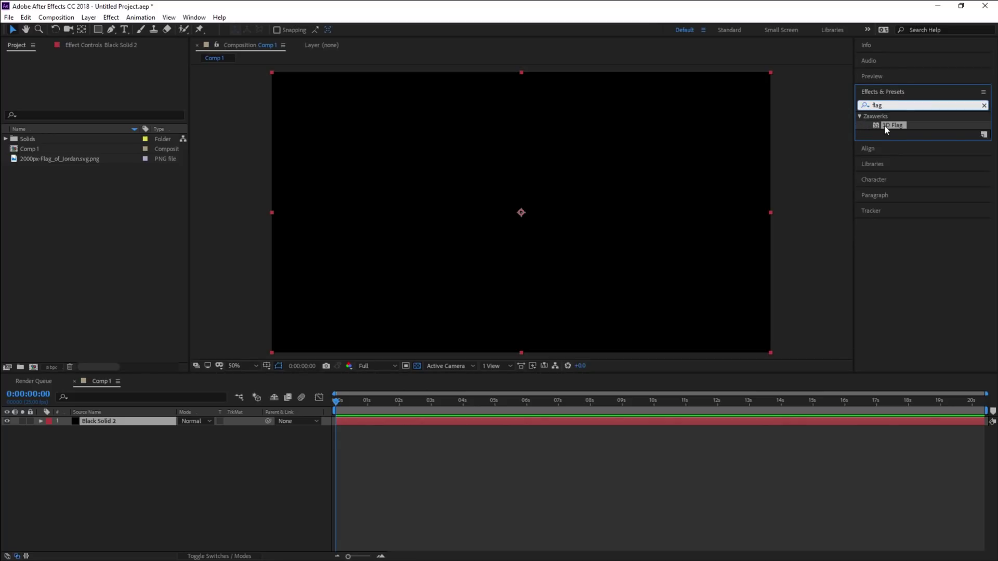
drag(887, 127, 566, 166)
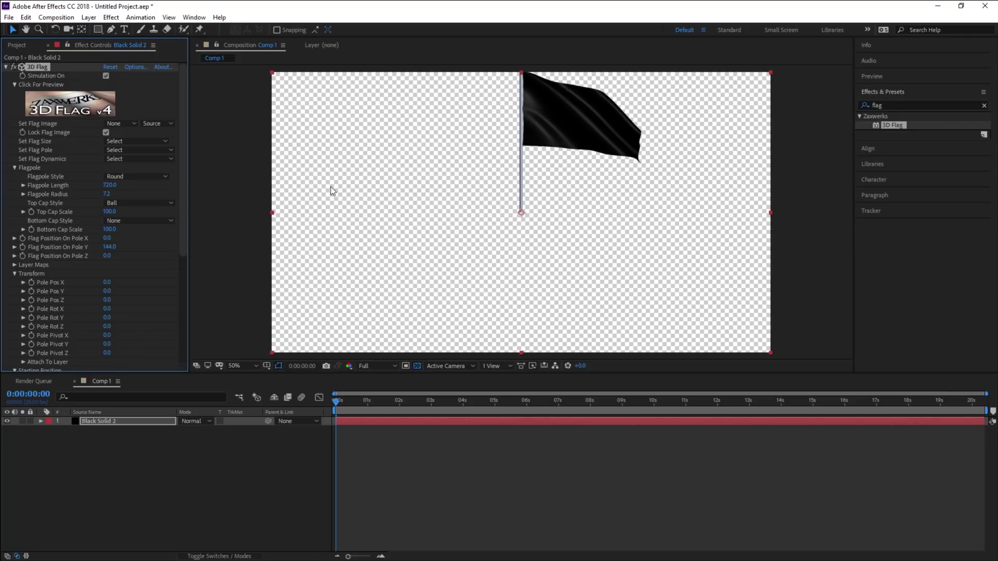
Set the viewer resolution to Half and play back the waving black flag.
click(345, 411)
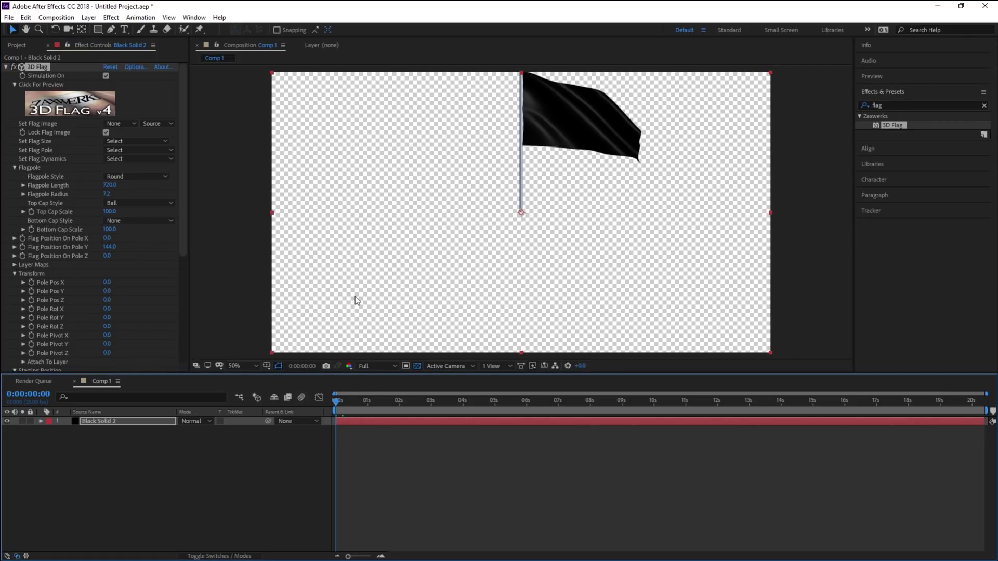
key(space)
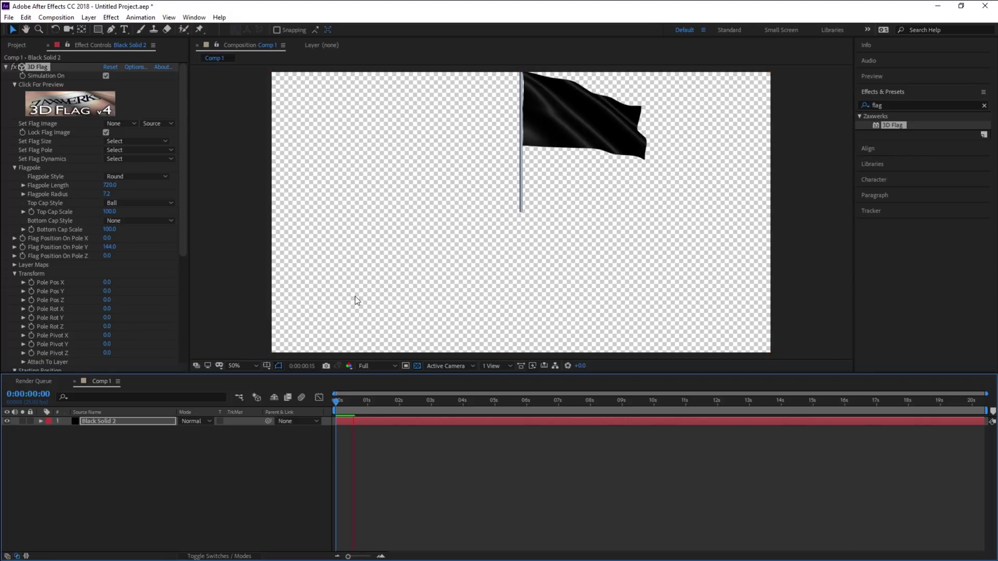
click(381, 367)
click(383, 403)
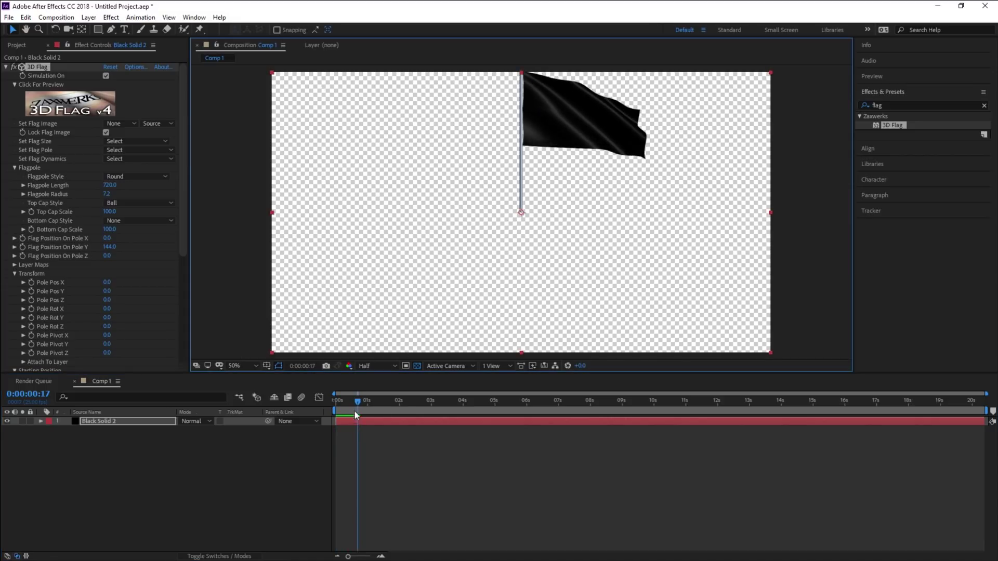
key(space)
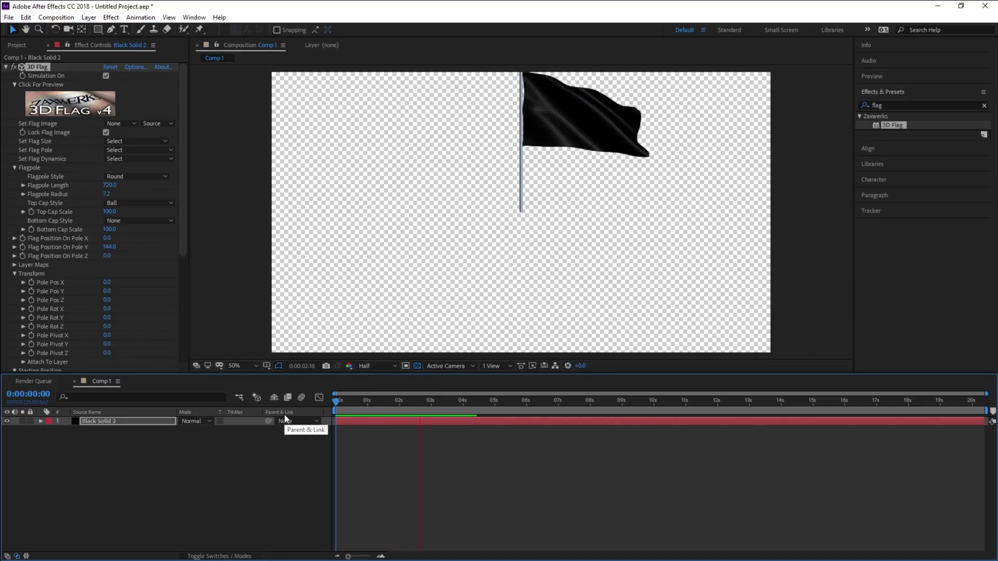
key(space)
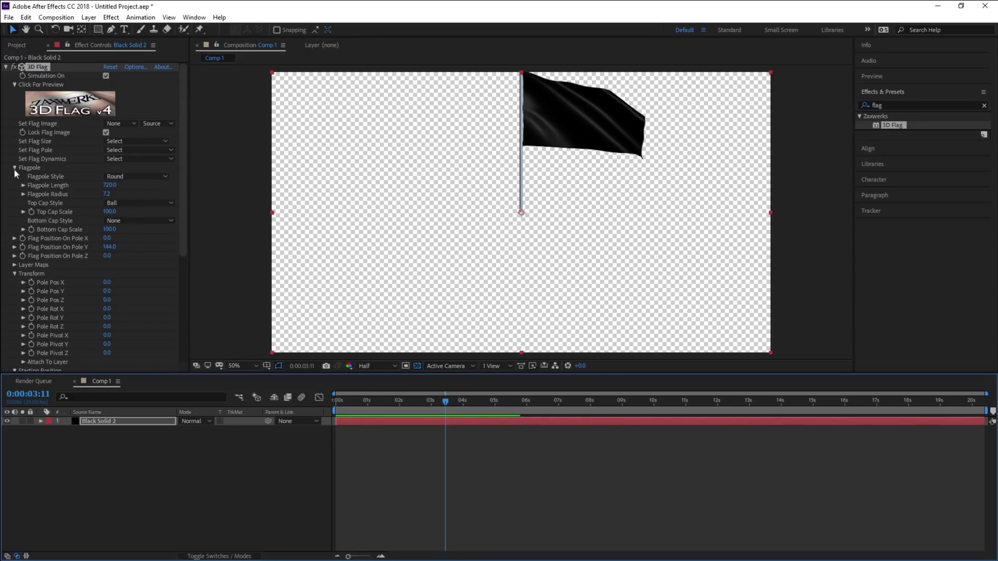
mouse_move(183, 156)
mouse_down()
mouse_move(184, 184)
mouse_move(185, 119)
mouse_up()
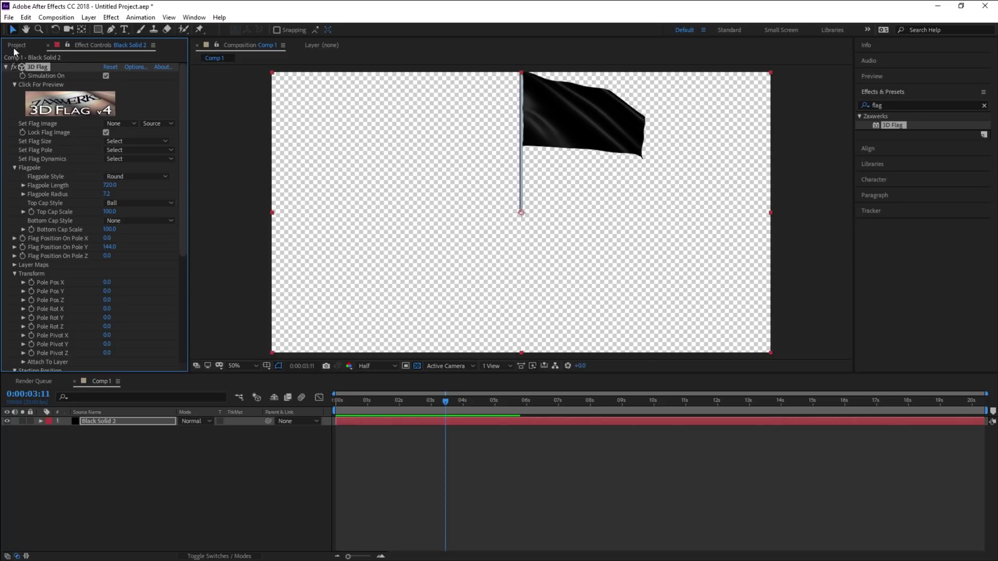
Add the Jordan flag PNG to the timeline as a hidden layer.
click(26, 44)
click(42, 159)
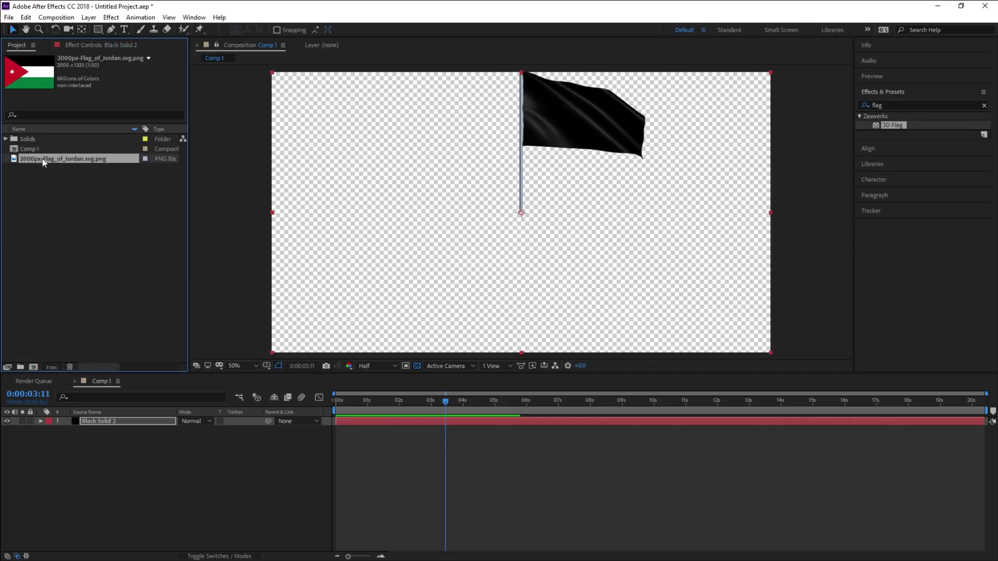
drag(45, 158, 67, 498)
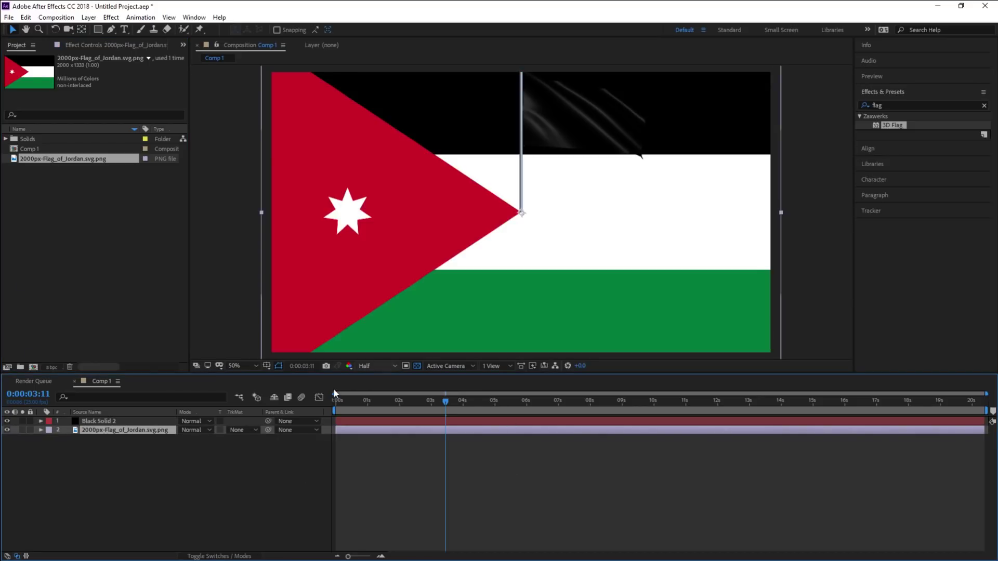
click(7, 430)
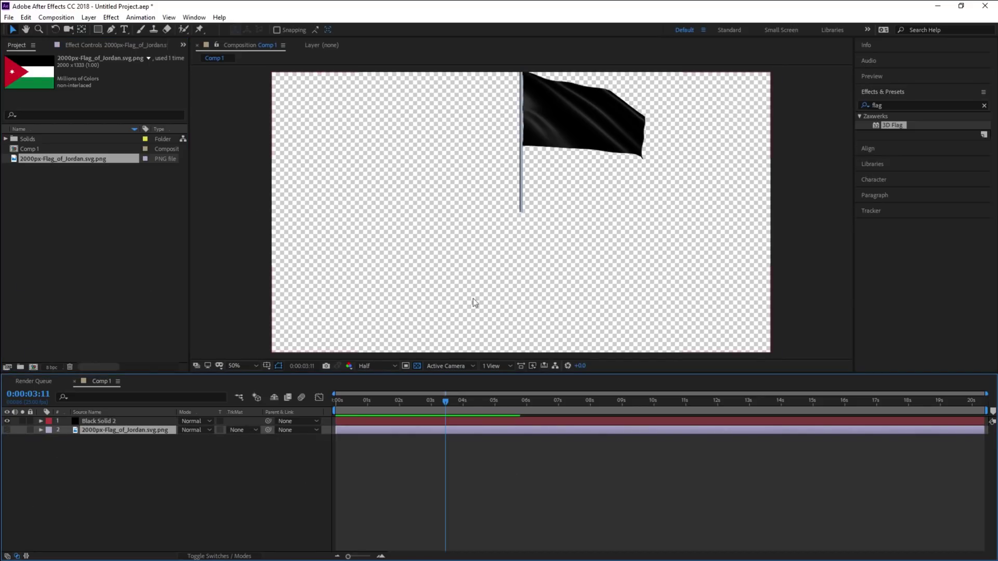
Set 3D Flag's Flag Image to the Jordan flag layer and preview from the start.
click(391, 422)
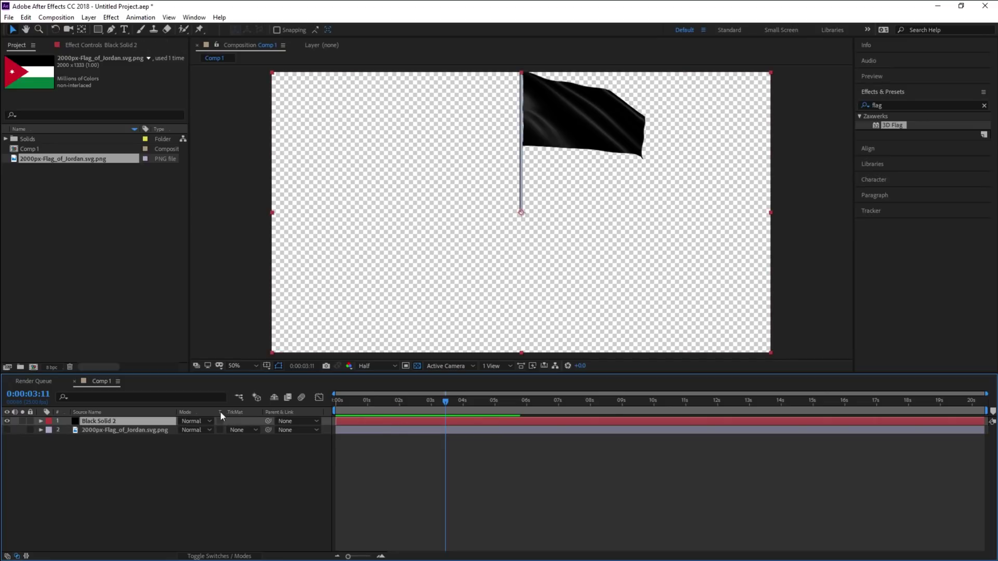
click(116, 46)
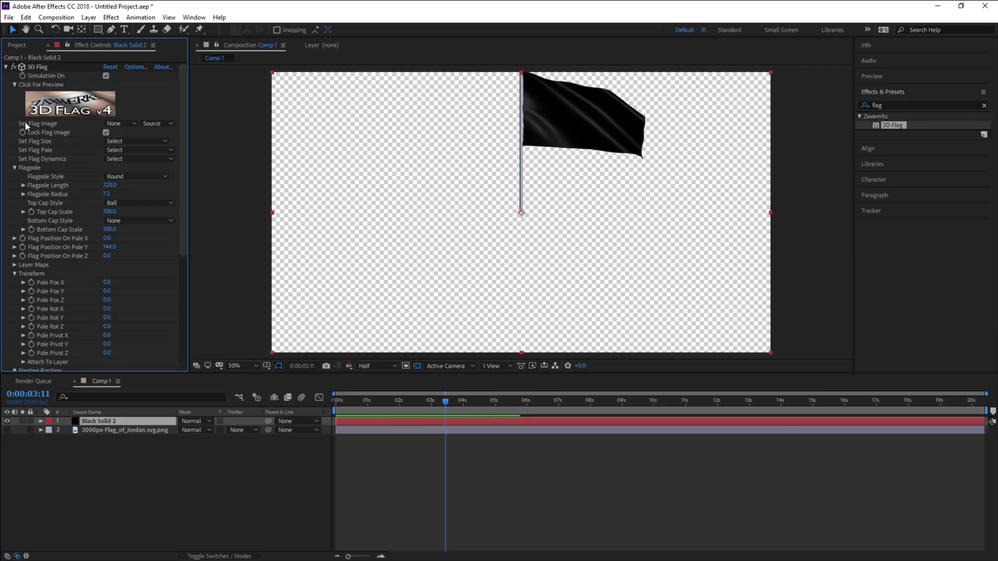
click(113, 125)
click(131, 161)
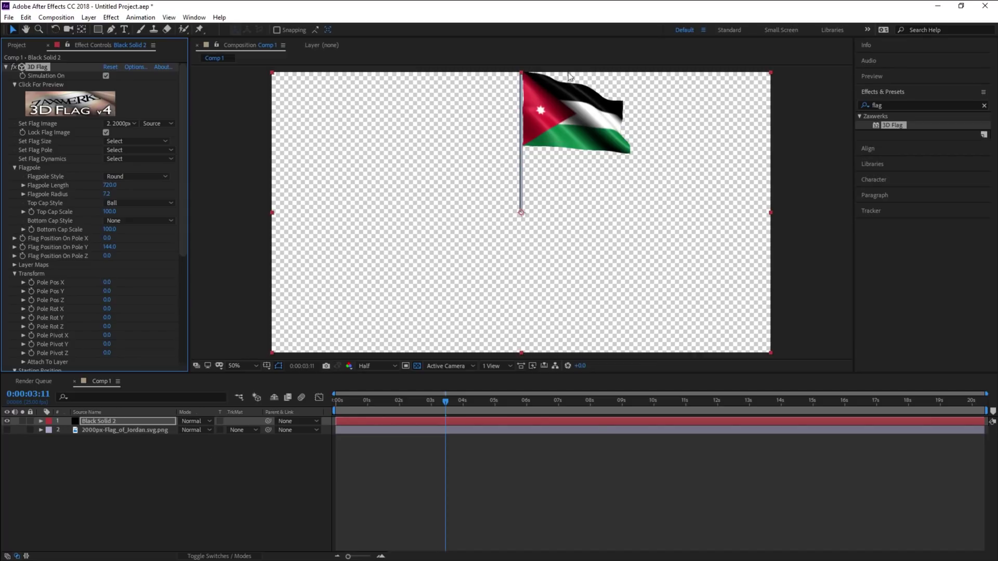
drag(358, 398, 335, 399)
key(space)
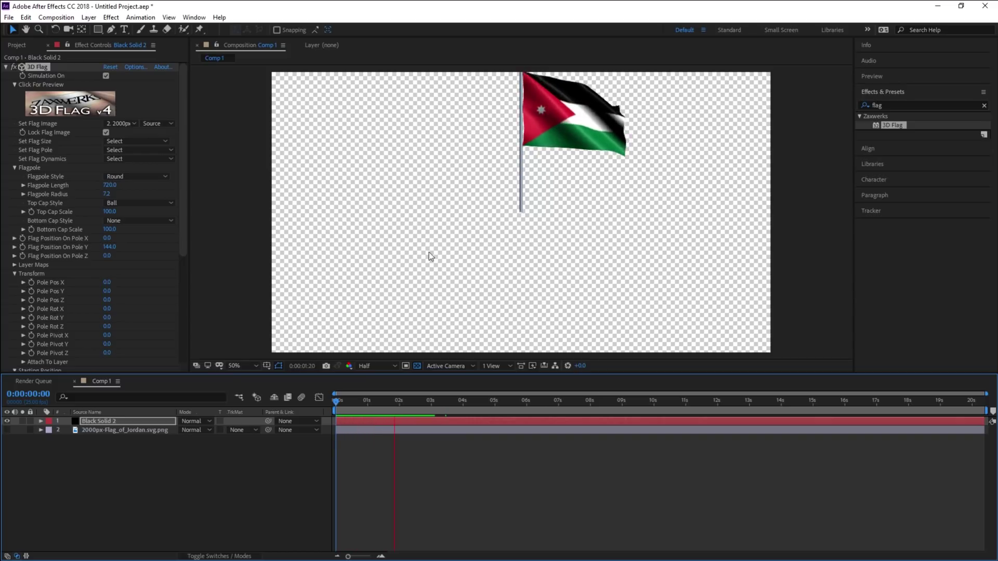
key(space)
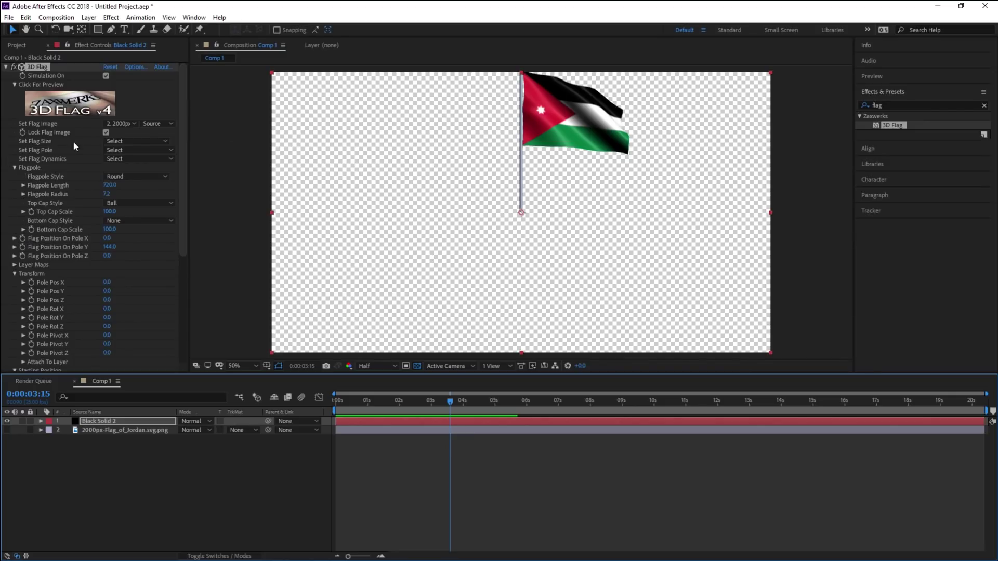
Try Set Flag Size presets 2000, 100 and 600, then settle on a smaller preset.
click(126, 141)
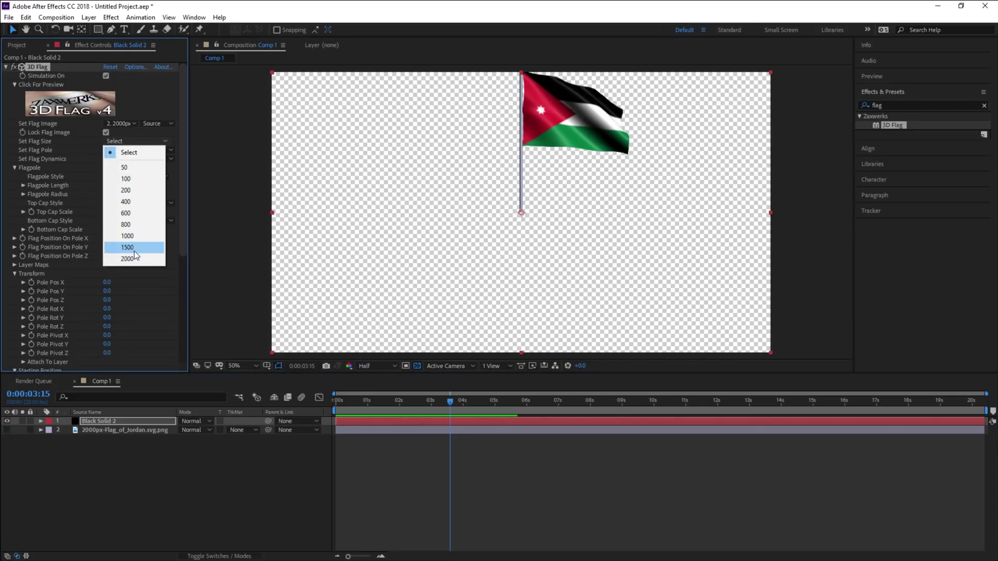
click(130, 259)
click(122, 141)
click(126, 179)
click(133, 141)
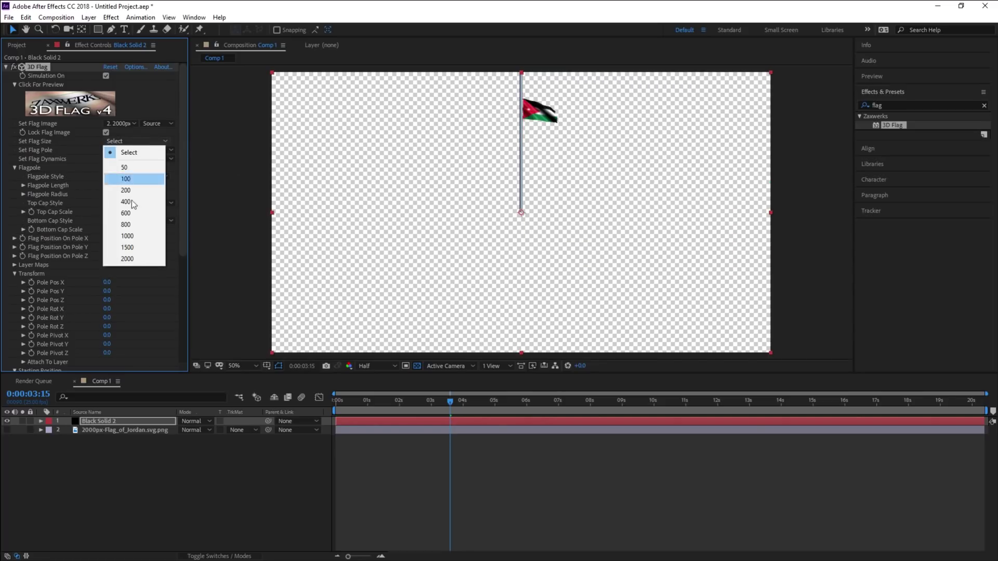
click(137, 213)
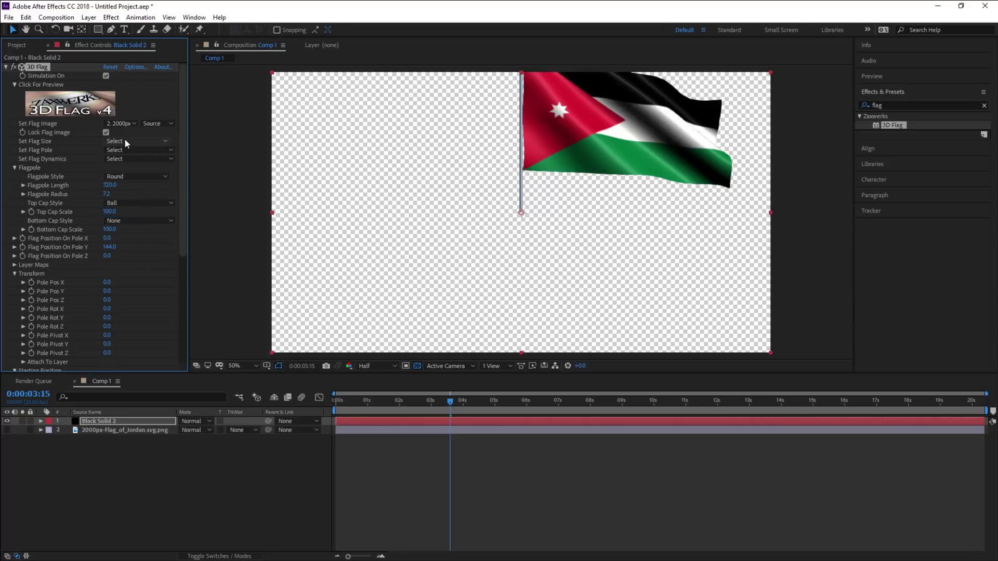
click(125, 141)
click(127, 207)
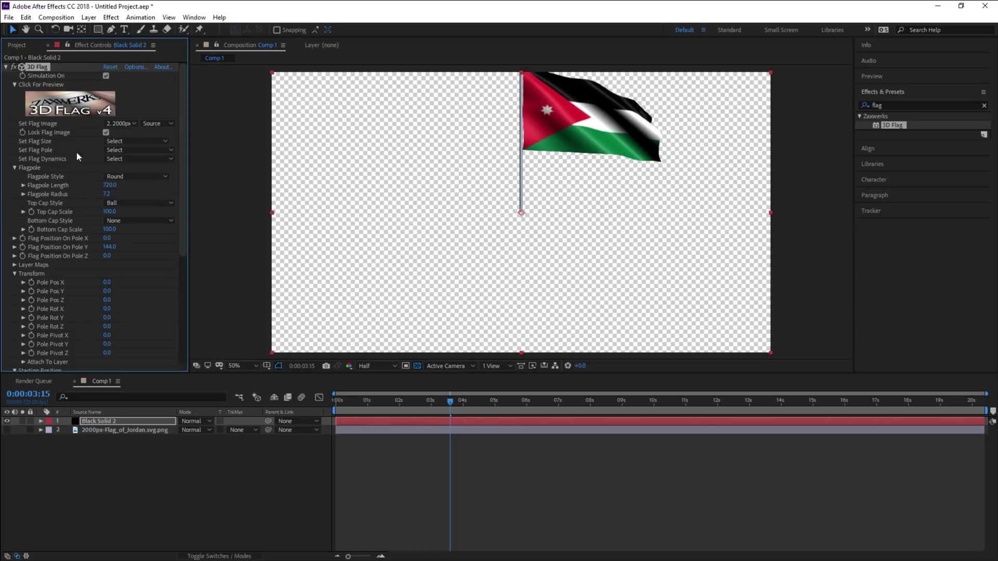
Try single-pole and double-pole Set Flag Pole presets, then set Flag Pole to None.
click(110, 150)
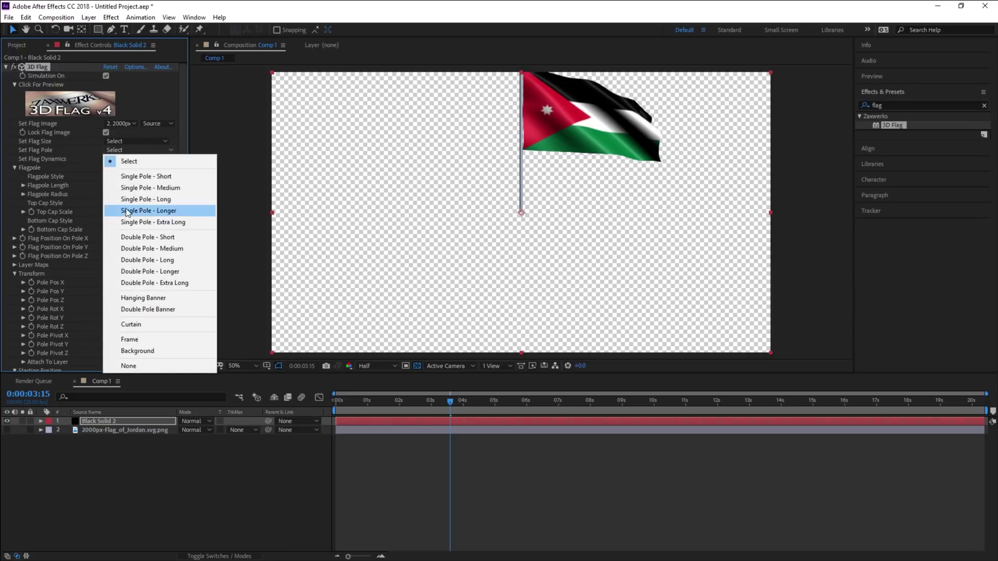
click(136, 187)
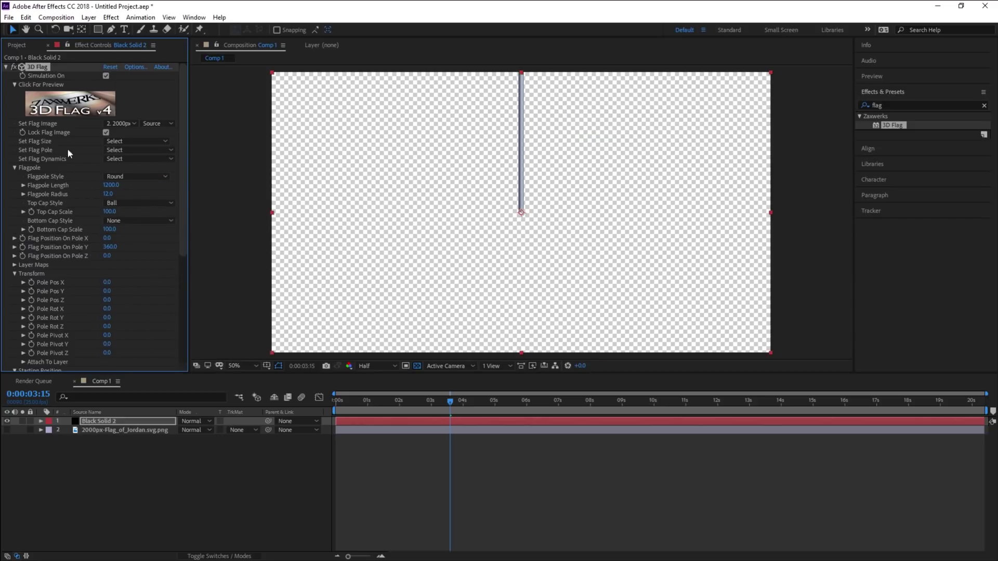
click(117, 150)
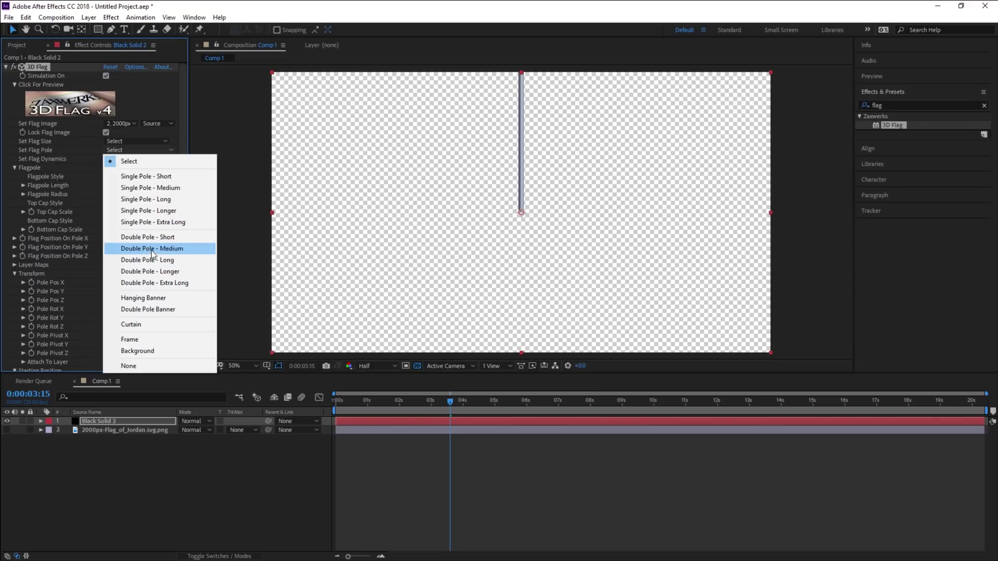
click(139, 238)
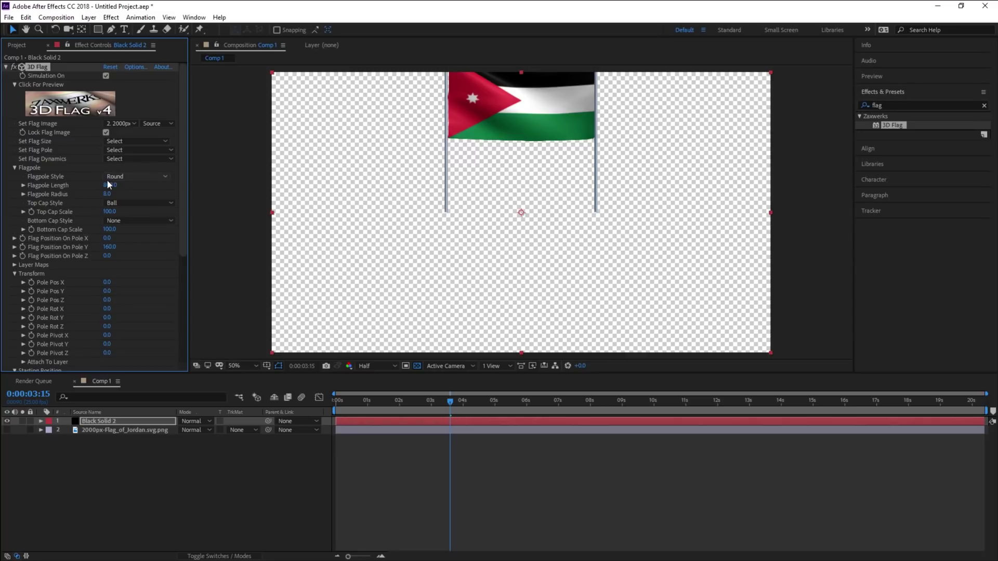
click(111, 151)
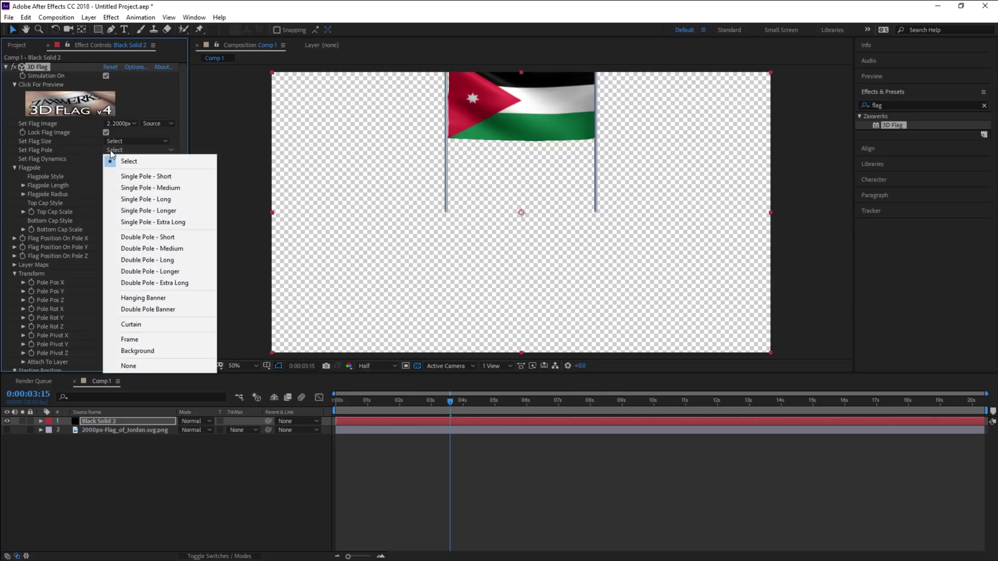
click(123, 364)
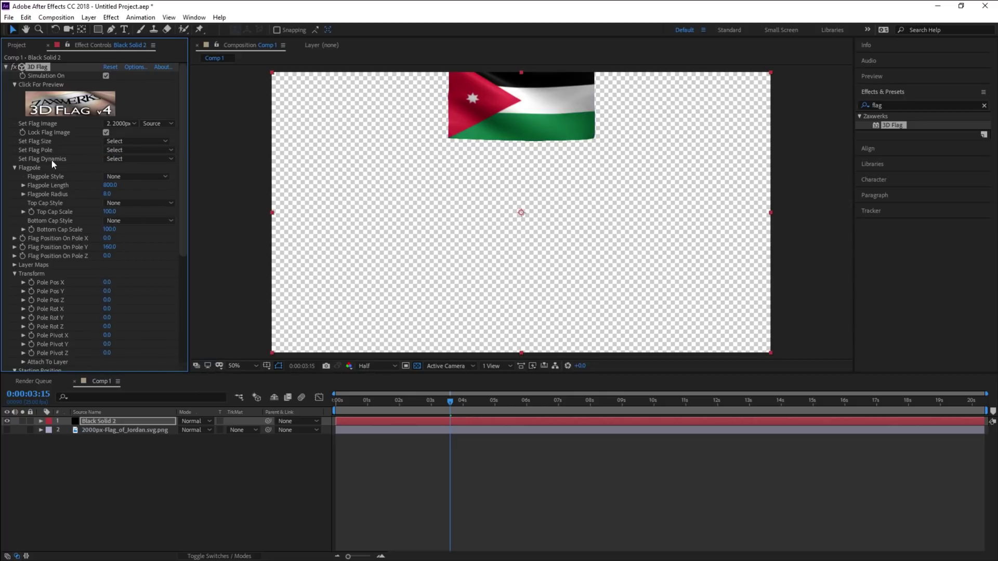
Apply a Set Flag Dynamics preset and preview the waving flag.
click(129, 158)
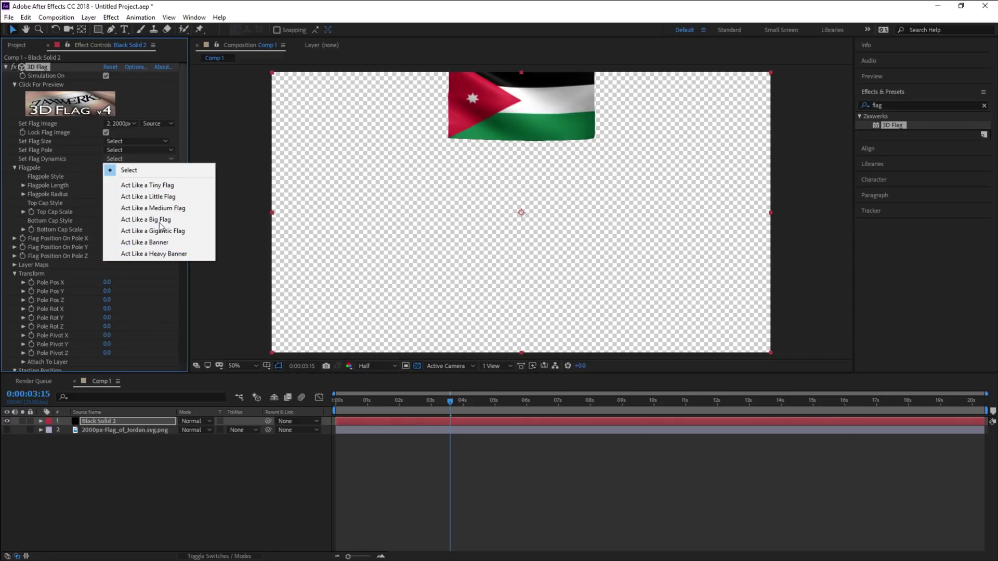
click(163, 190)
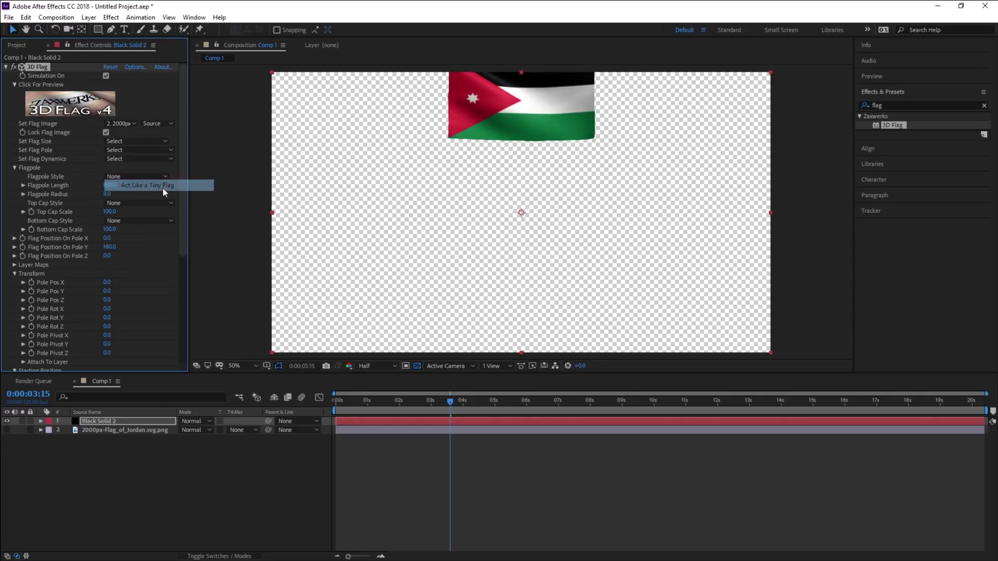
key(space)
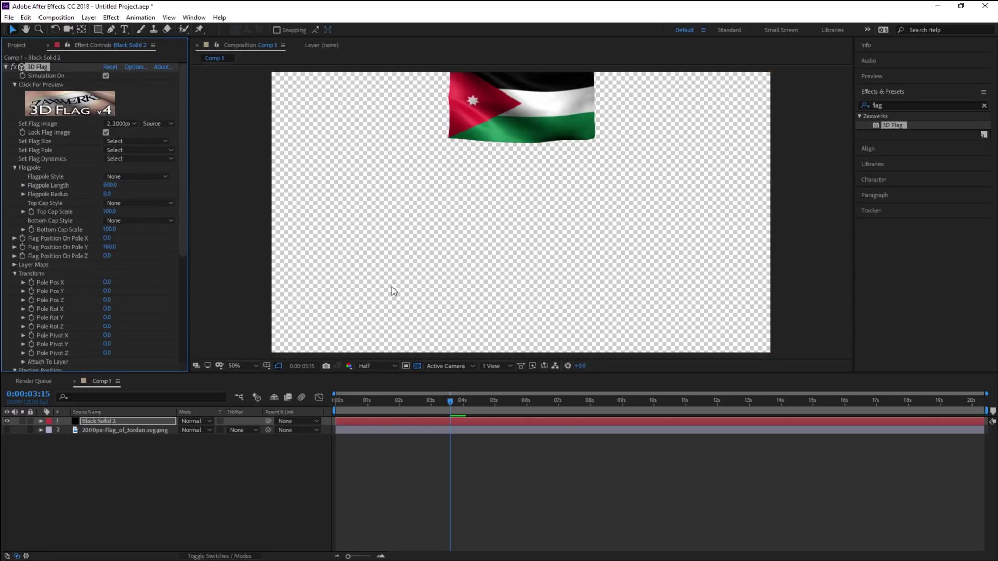
key(space)
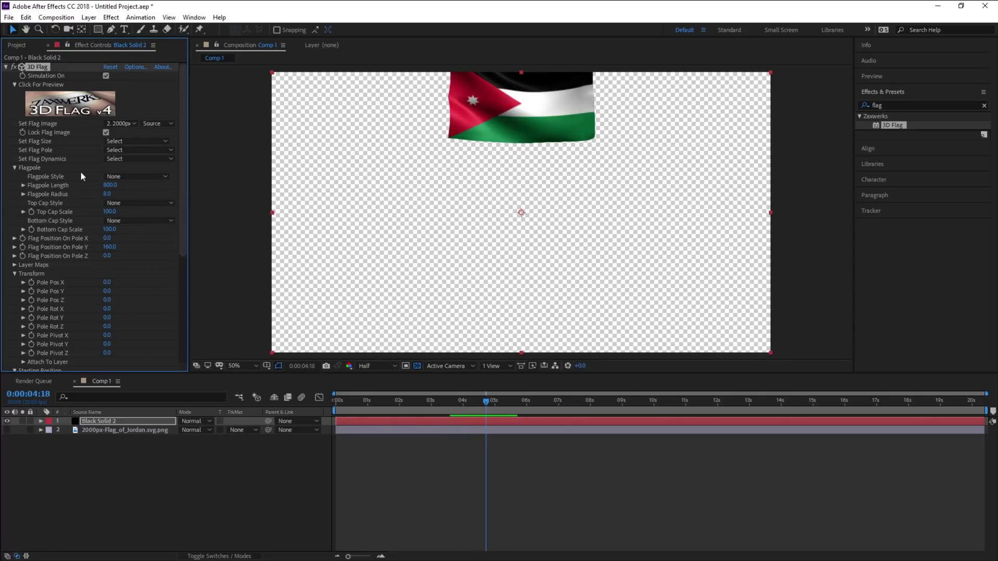
Set Flag Pole to Single Pole - Short and try medium, big, then gigantic flag dynamics.
click(120, 150)
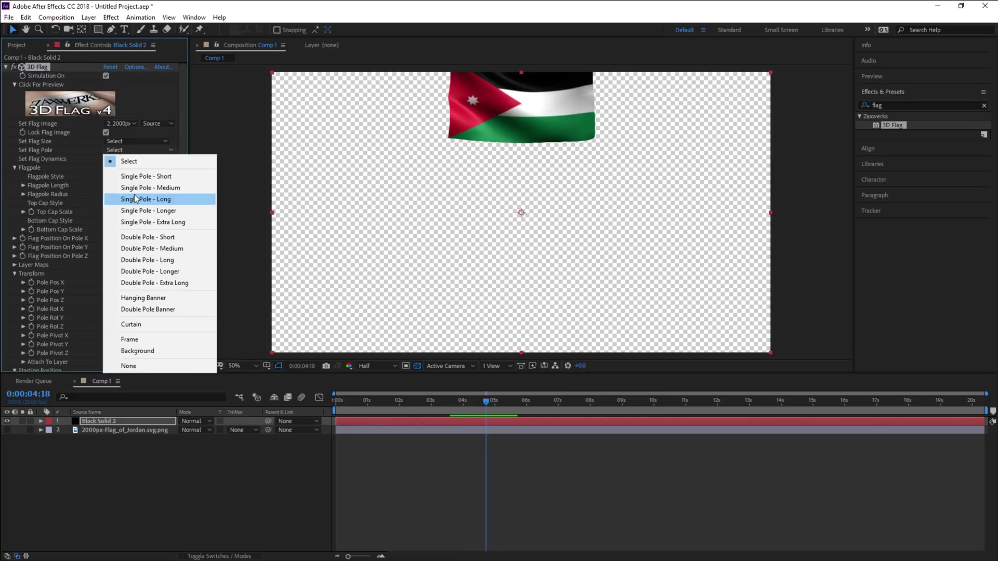
click(156, 179)
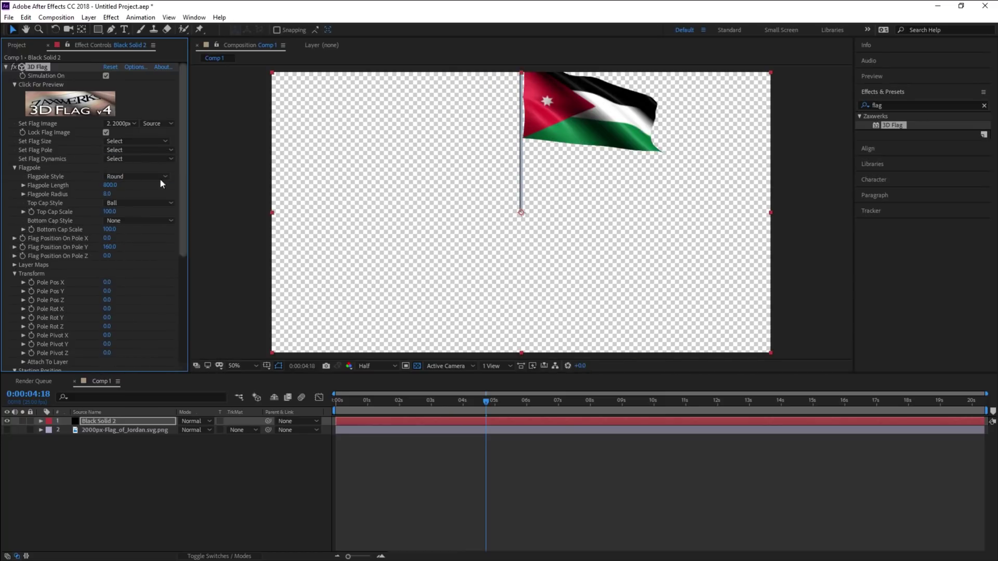
key(space)
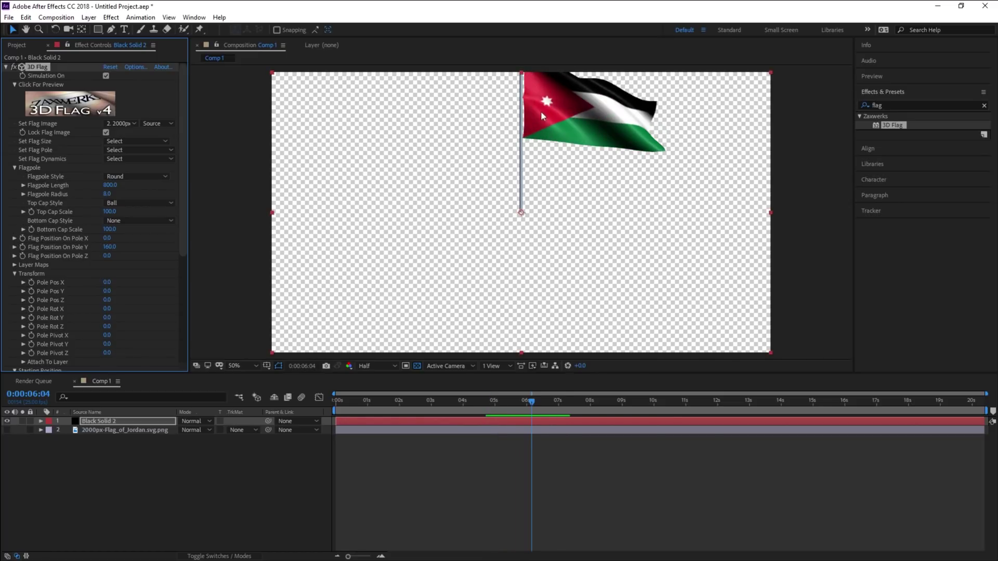
click(126, 159)
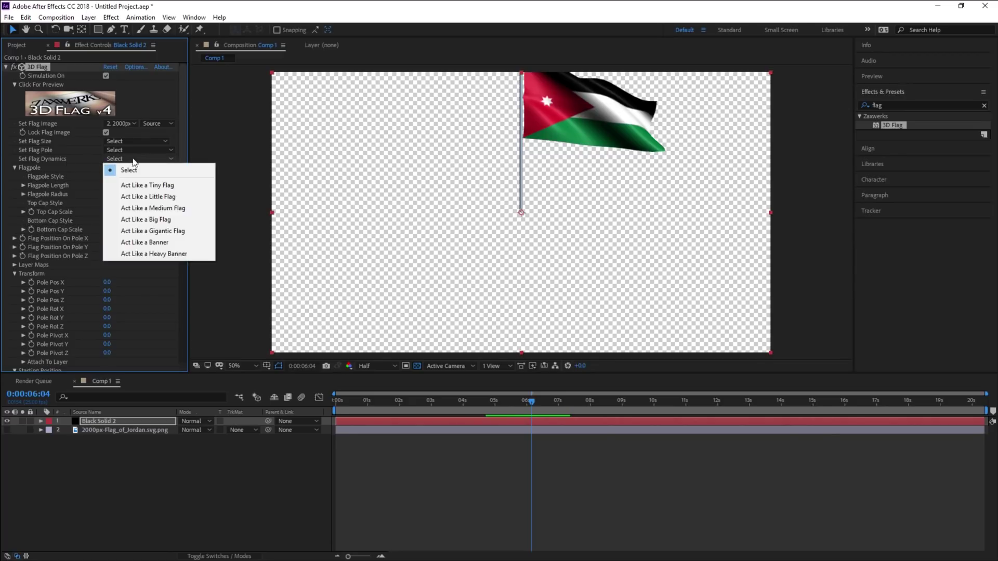
click(177, 209)
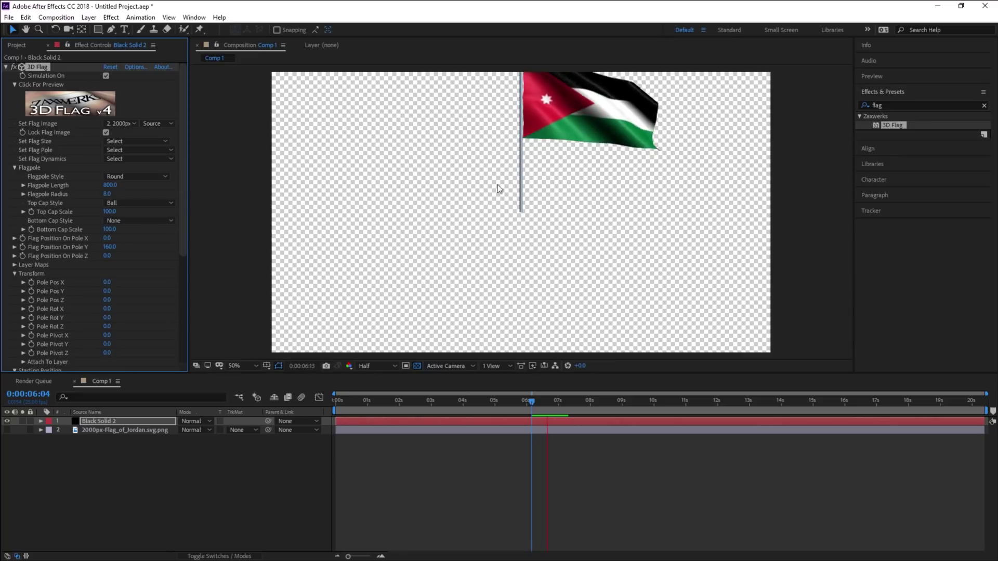
click(115, 160)
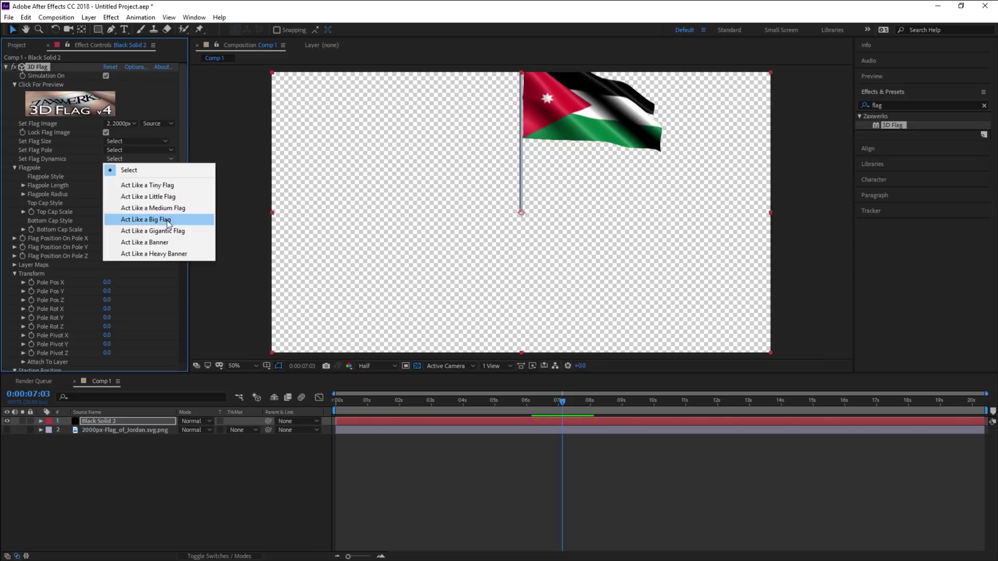
click(168, 220)
click(134, 159)
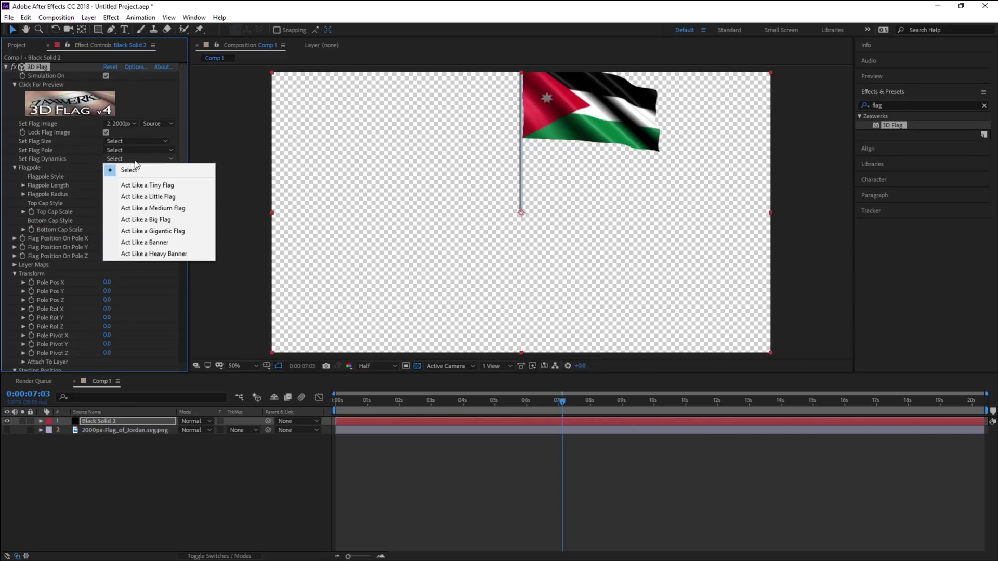
click(156, 231)
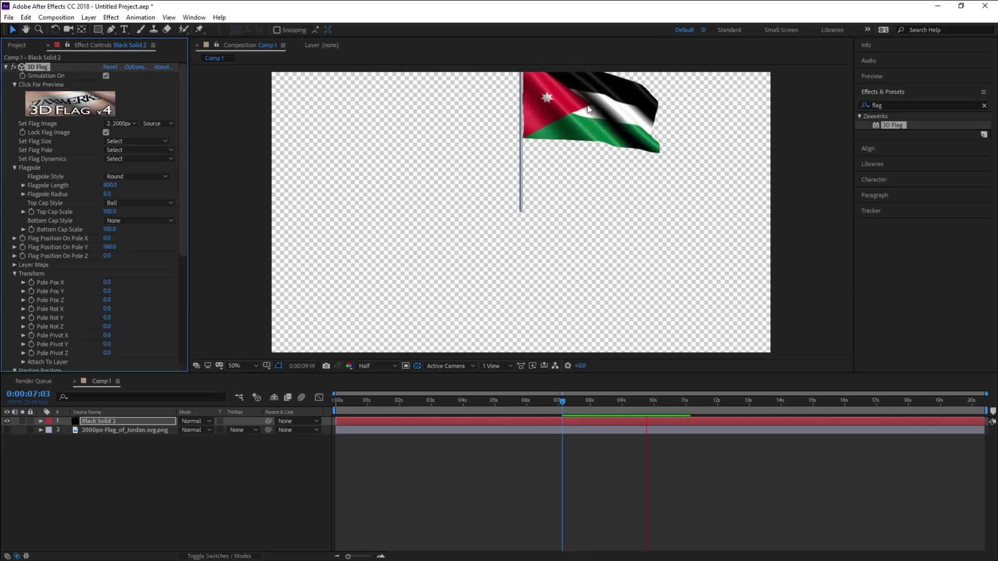
Shift the flag down the pole with Flag Position On Pole X -460, Y -470, Z -640.
key(slash)
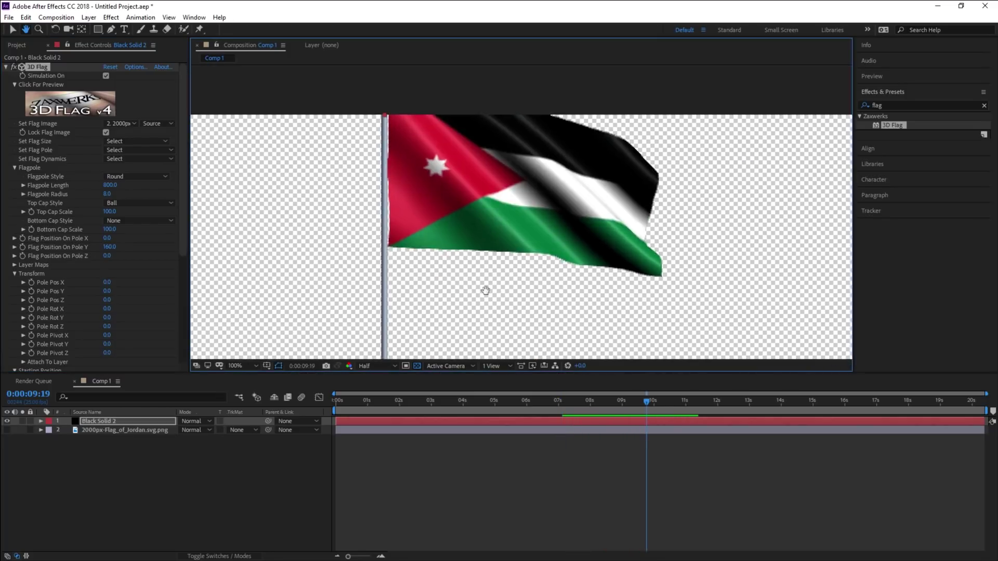
drag(625, 101, 551, 141)
key(comma)
key(comma)
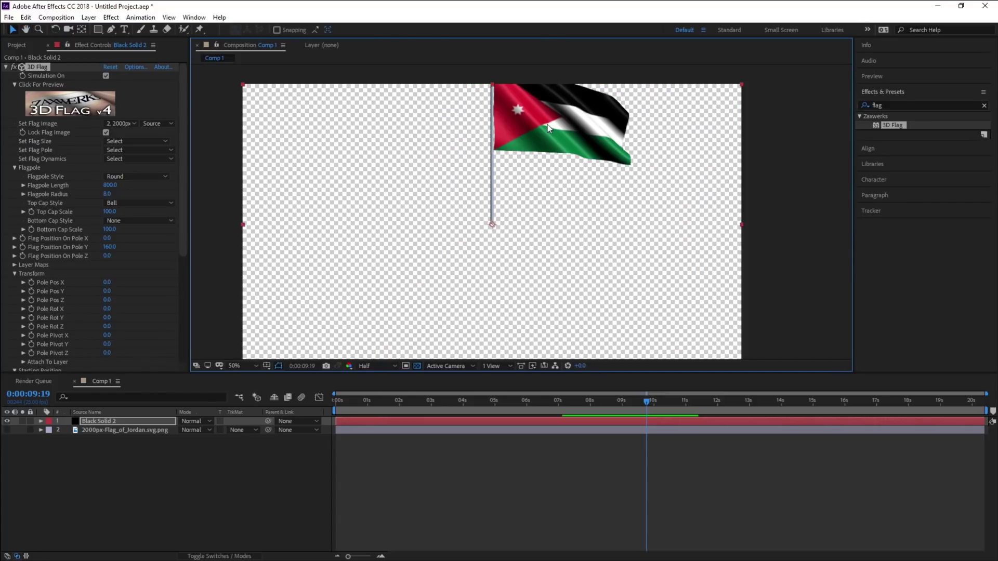
mouse_move(106, 238)
mouse_down()
mouse_move(121, 256)
mouse_move(85, 259)
mouse_up()
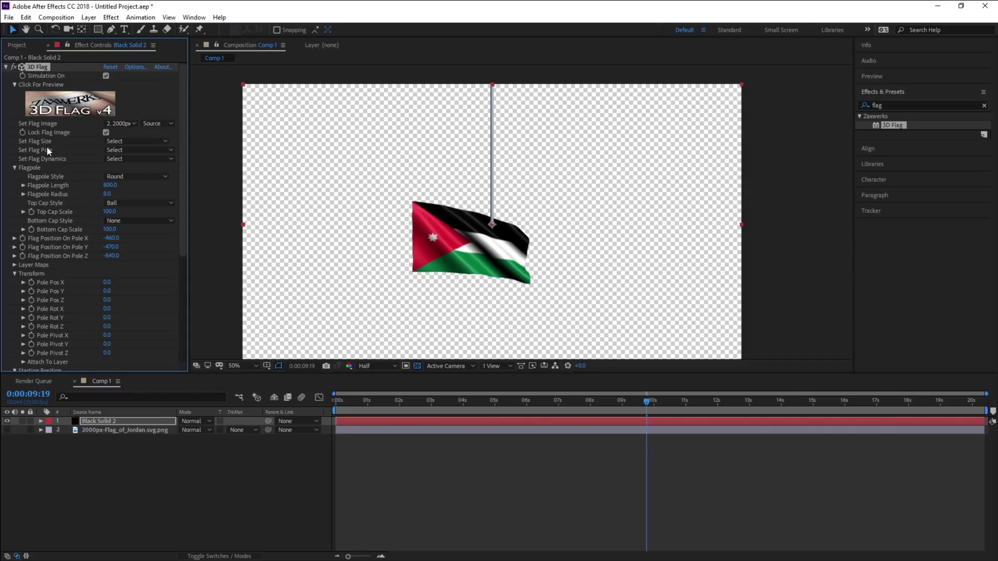
Set Flag Pole to None and preview the flag without a pole.
click(117, 151)
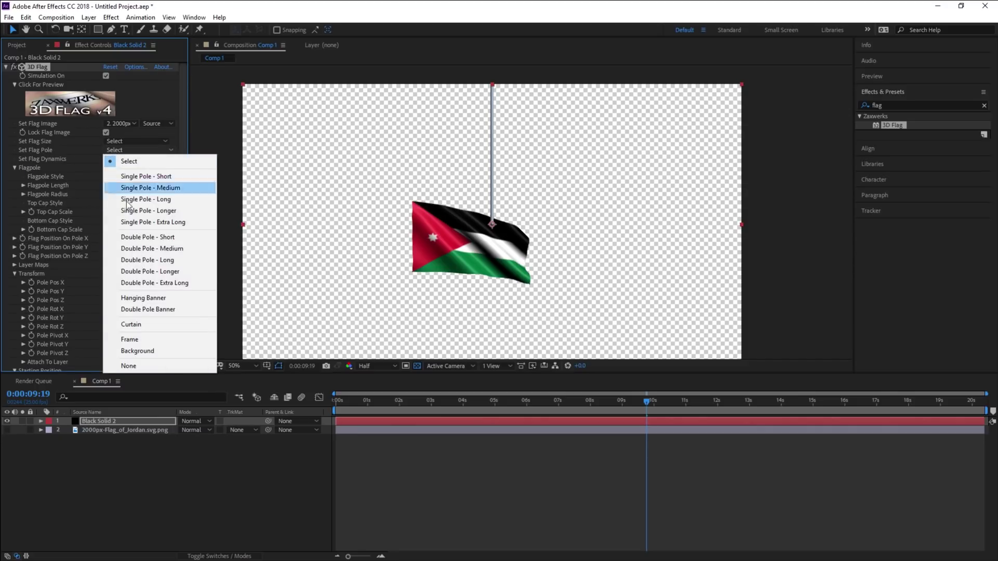
click(128, 364)
key(space)
key(period)
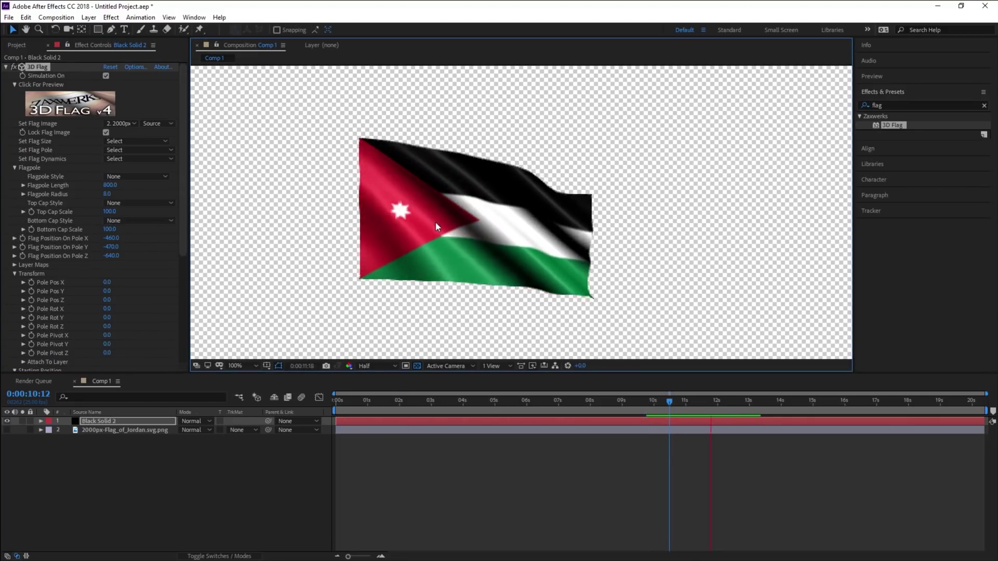
key(space)
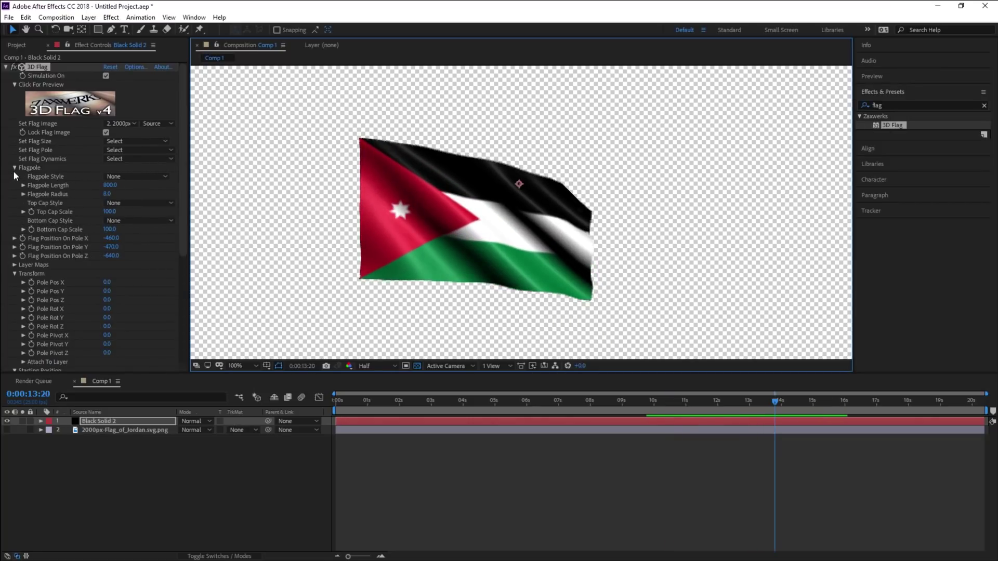
Restore the Single Pole - Short preset: round pole, length 1200, radius 12.
click(131, 177)
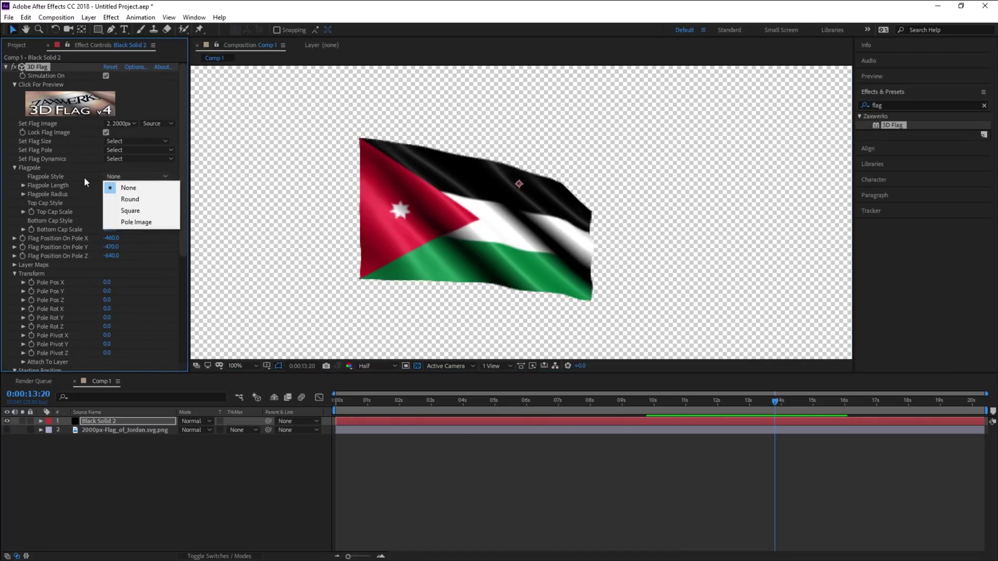
click(123, 152)
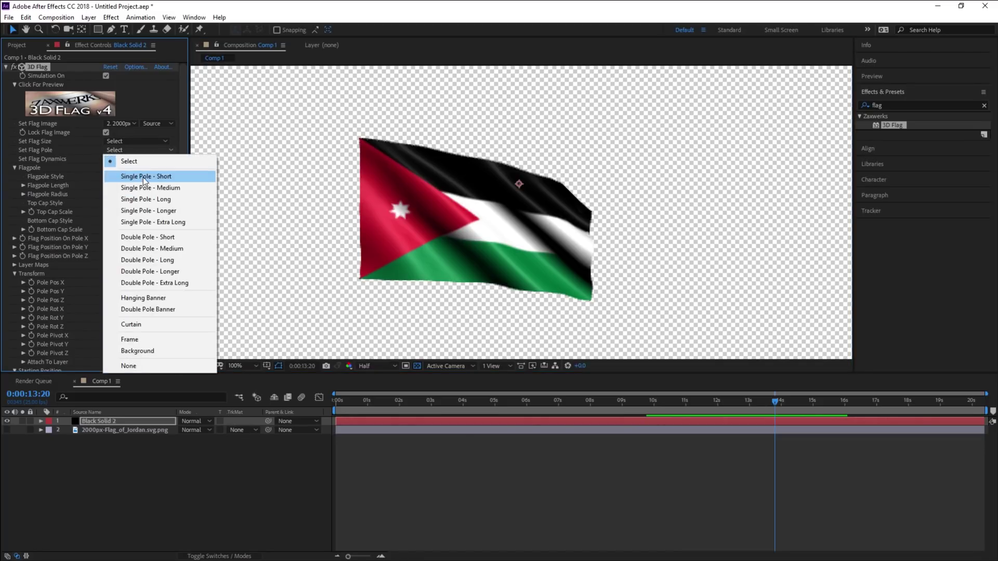
click(149, 177)
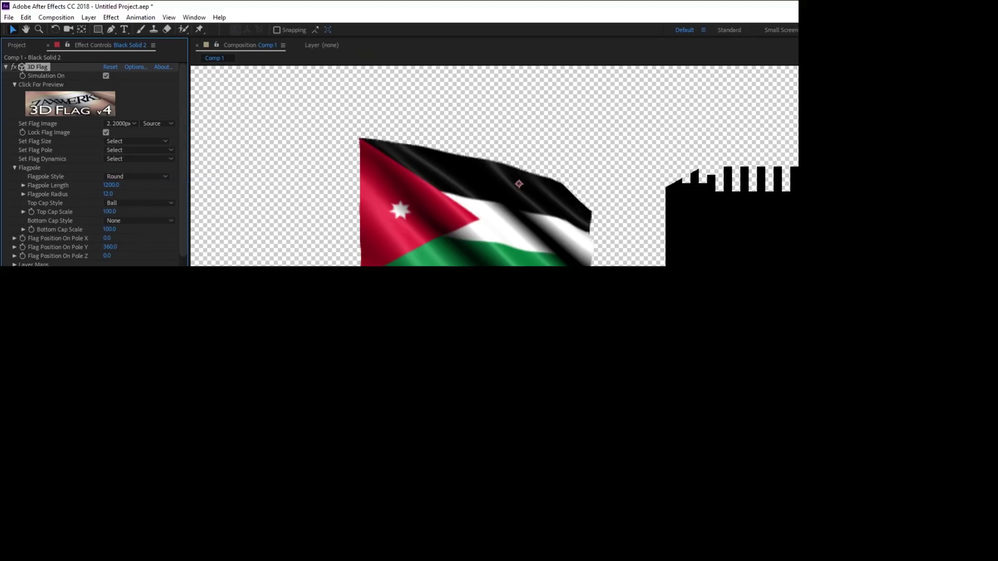
scroll(365, 219, down, 2)
drag(489, 242, 458, 250)
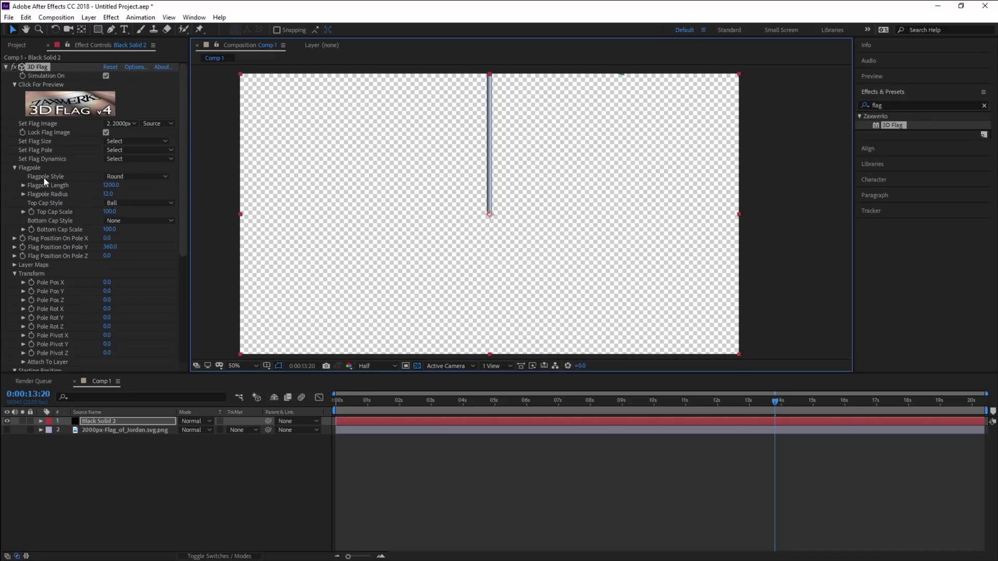
Make the flagpole square with a dome top cap and move it sideways.
click(125, 176)
click(119, 212)
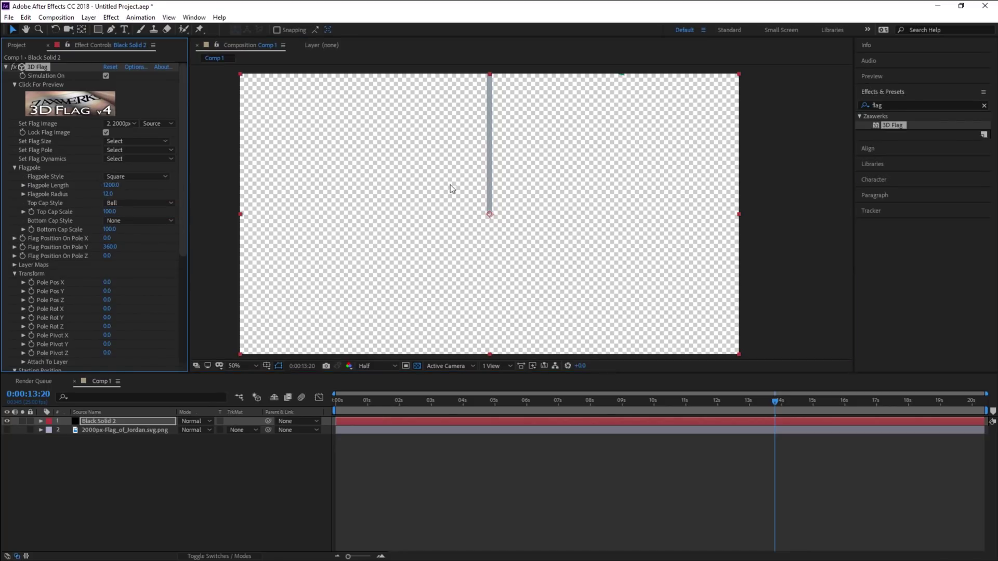
drag(494, 127, 459, 215)
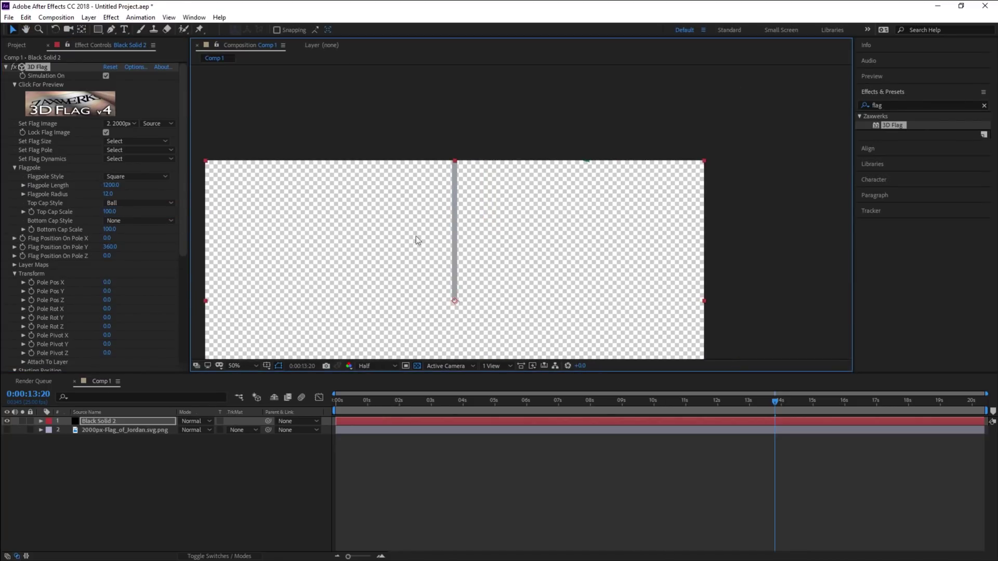
click(120, 204)
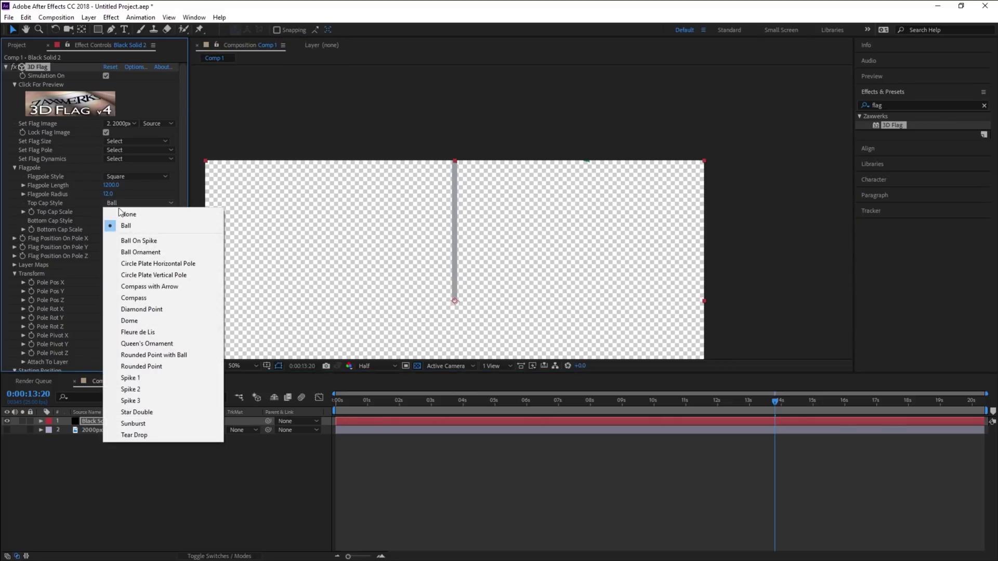
click(153, 321)
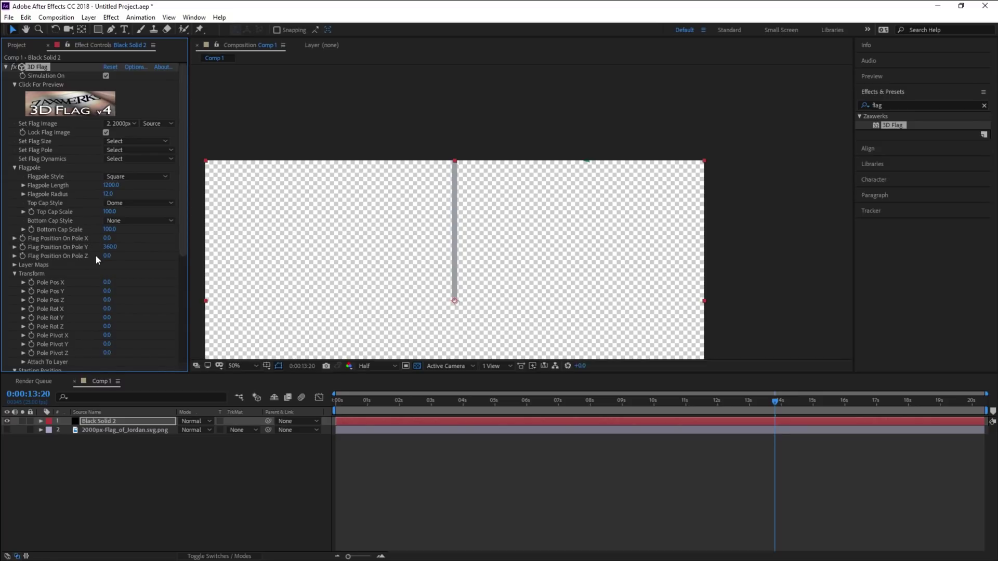
mouse_move(107, 282)
mouse_down()
mouse_move(123, 284)
mouse_move(103, 292)
mouse_move(133, 291)
mouse_move(78, 301)
mouse_up()
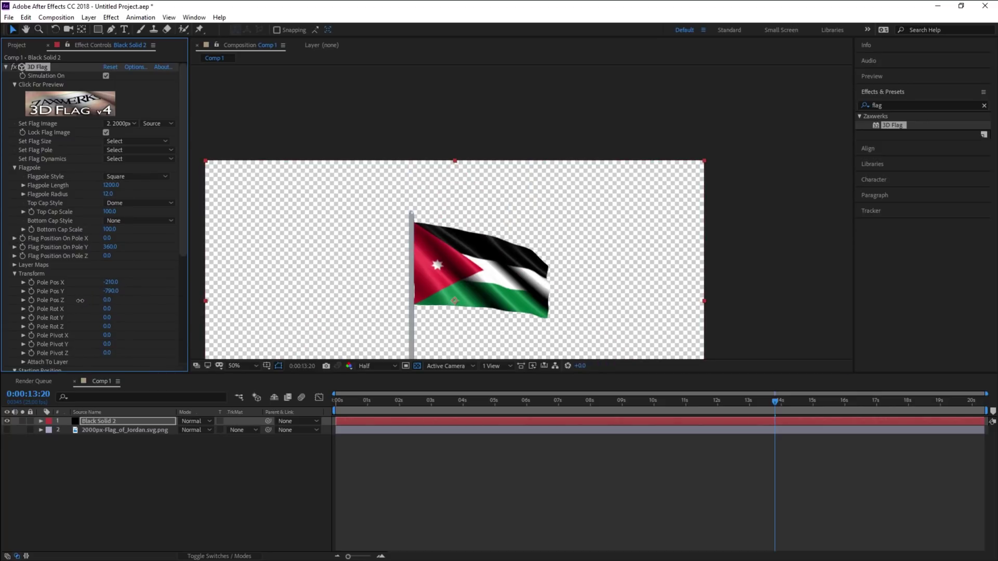
Try Compass and Circle Plate Horizontal Pole top caps, then set Top Cap Style to None.
key(slash)
drag(269, 226, 341, 217)
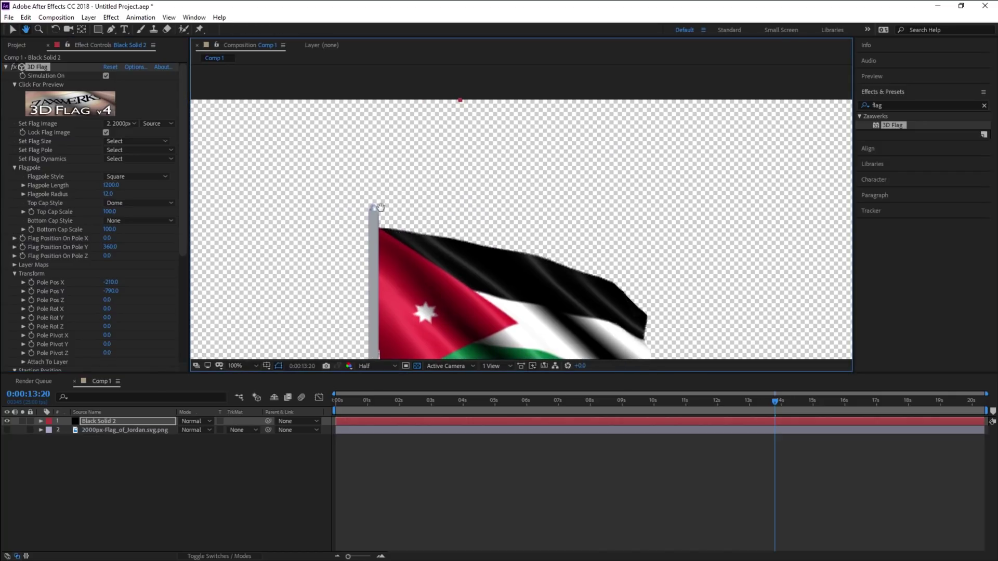
click(128, 203)
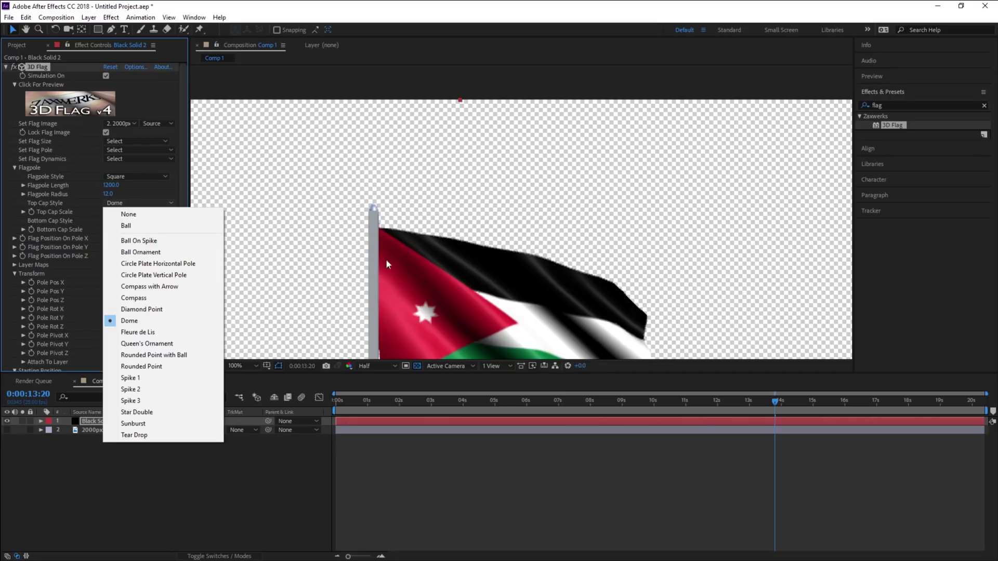
click(151, 299)
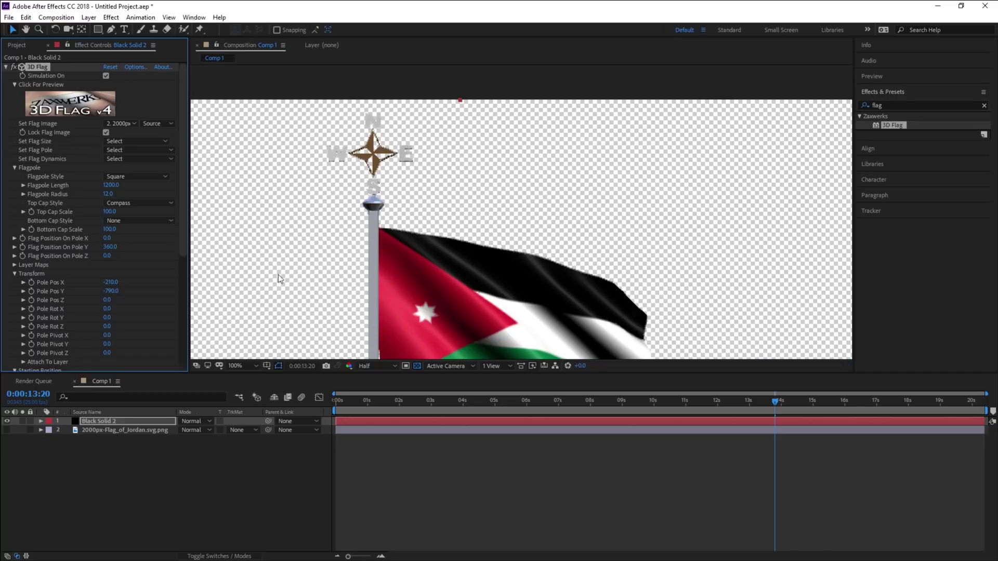
click(124, 203)
click(140, 259)
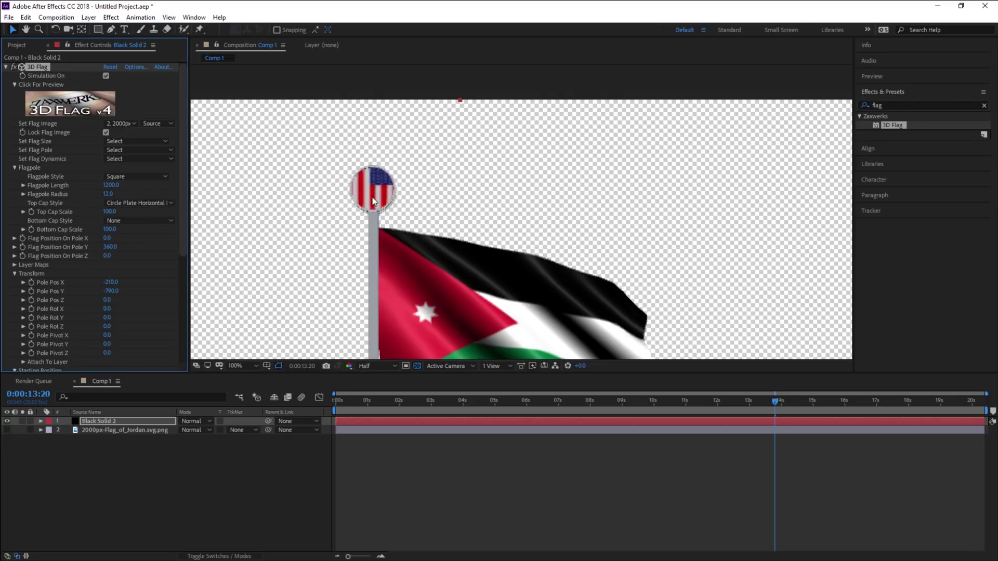
click(143, 201)
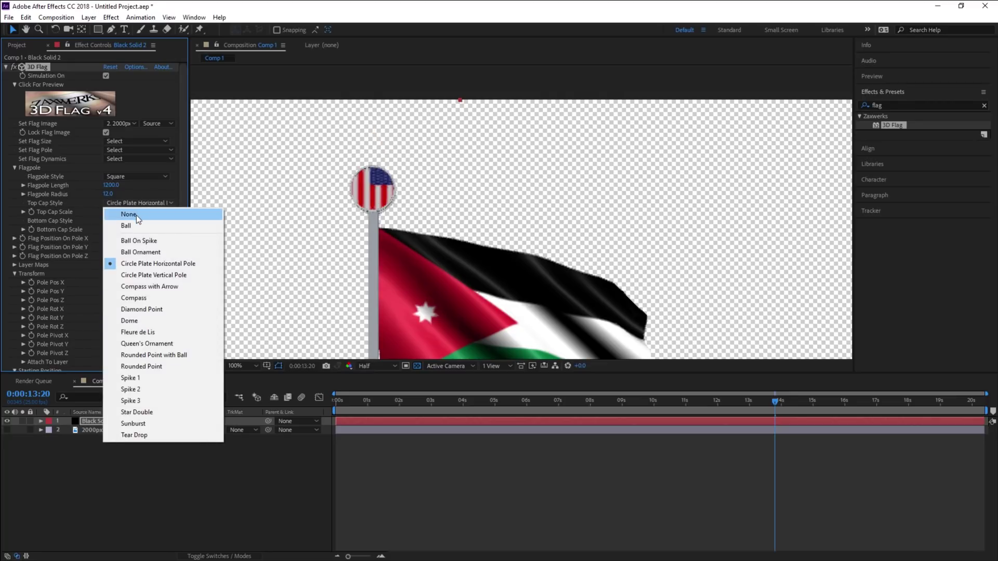
click(136, 215)
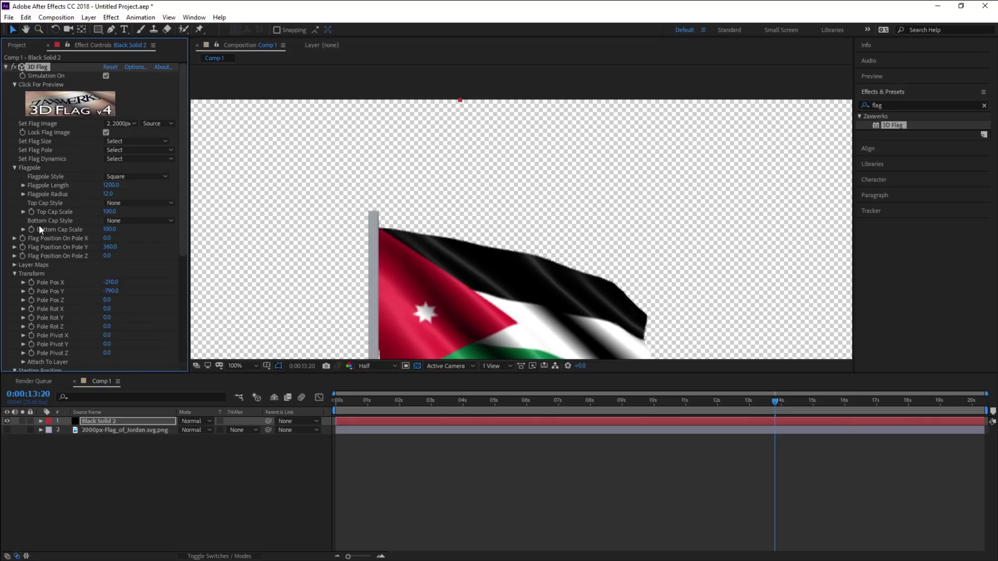
Zoom the viewer to 50%, set Flagpole Style to None, and collapse the Flagpole group.
key(comma)
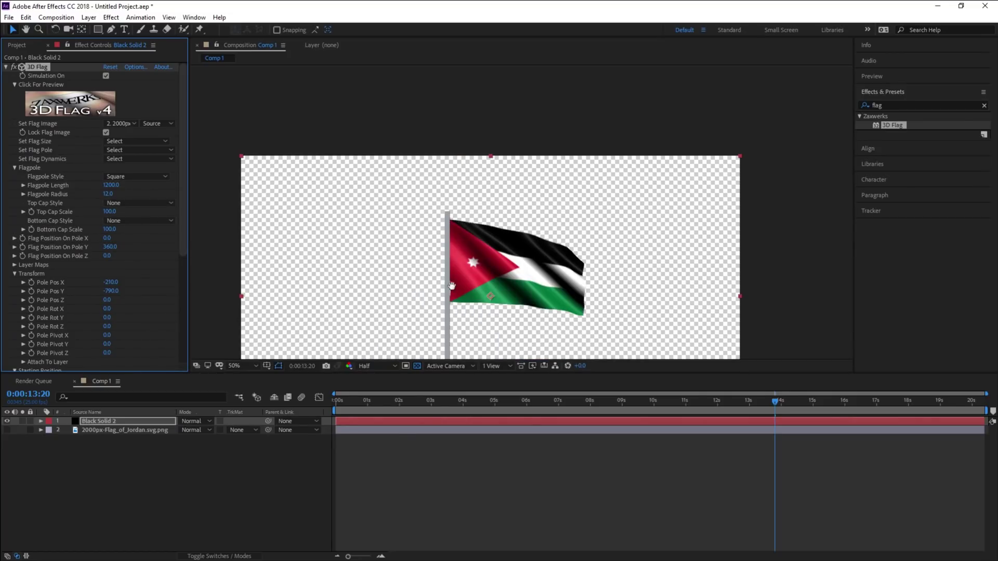
drag(452, 286, 407, 195)
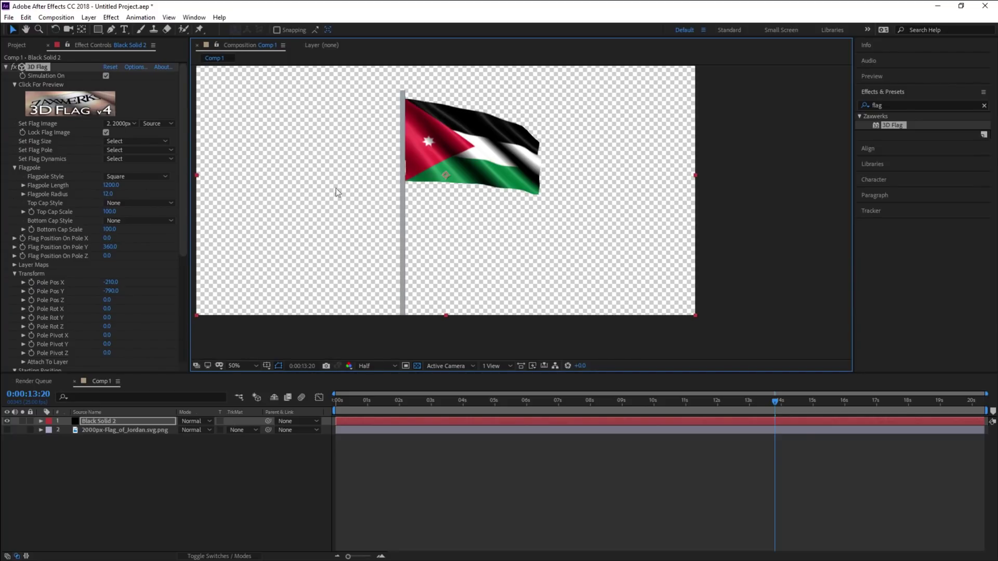
click(114, 179)
click(98, 182)
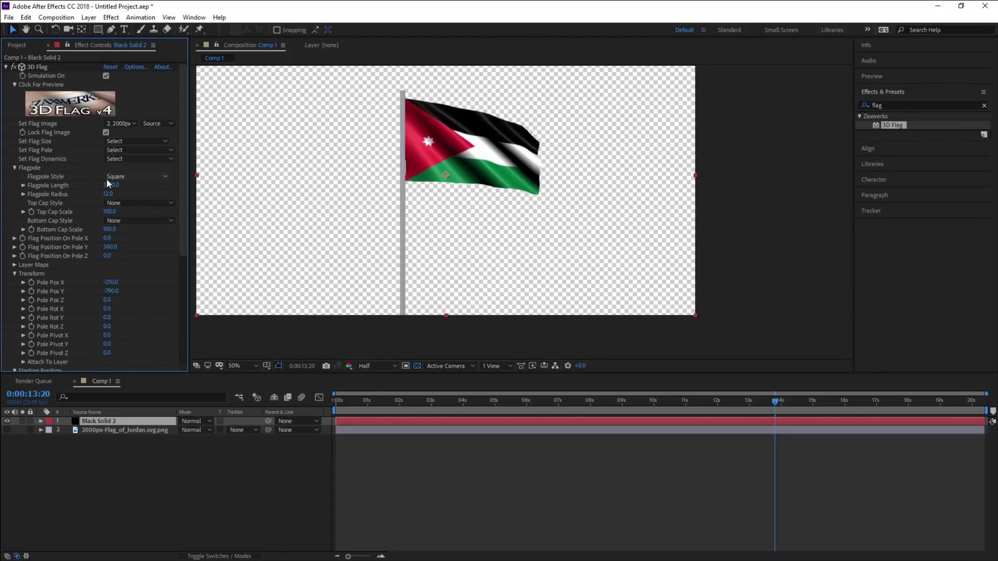
click(112, 150)
click(119, 364)
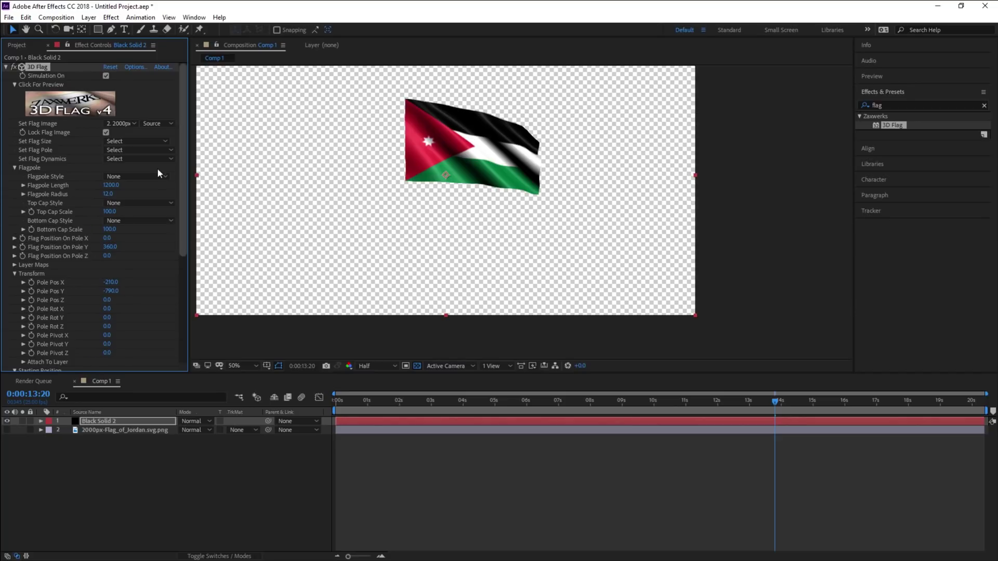
click(14, 167)
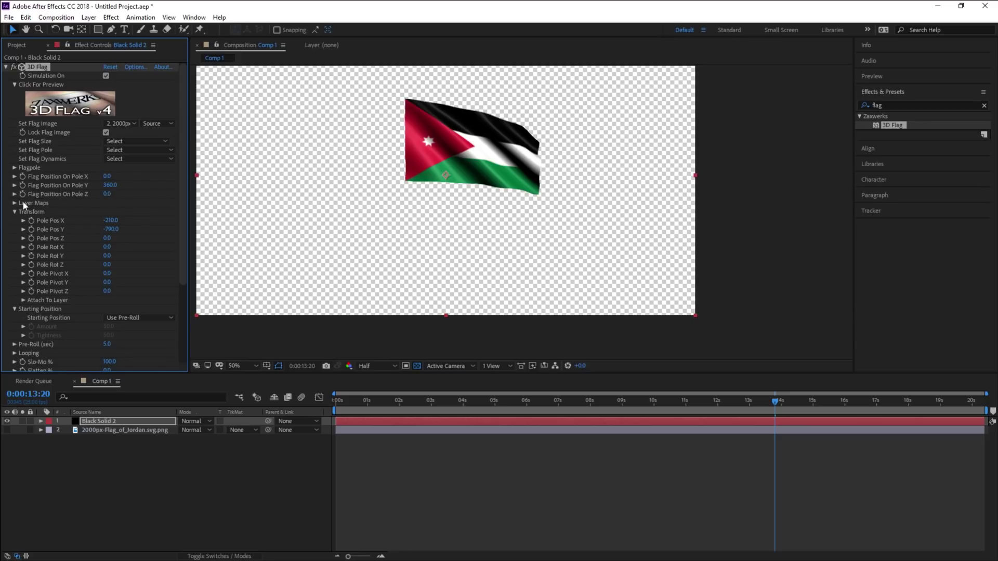
Set Flag Position On Pole to -130, 220, 2280, then preview the waving from the start.
drag(106, 194, 224, 193)
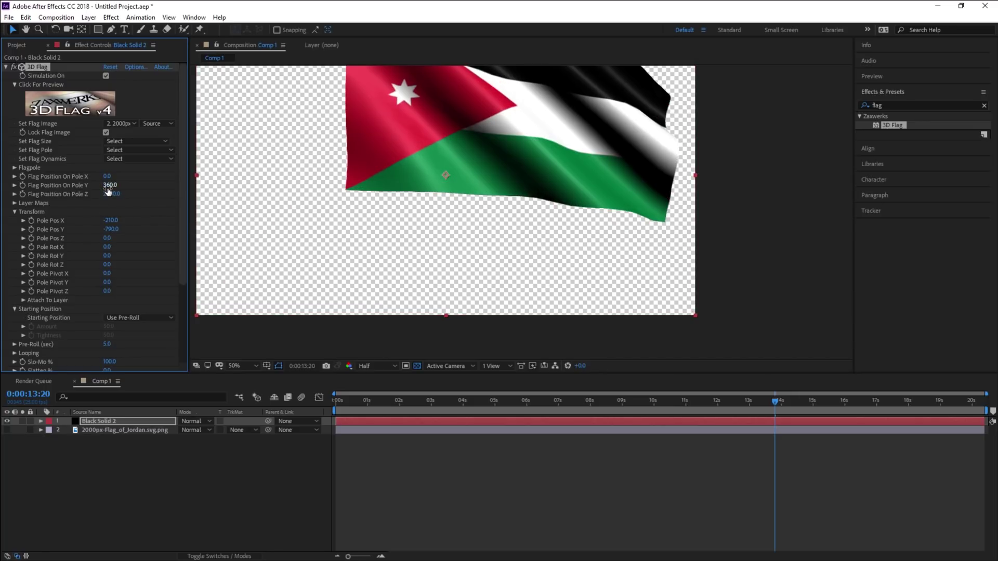
mouse_move(108, 186)
mouse_down()
mouse_move(102, 194)
mouse_move(115, 176)
mouse_move(98, 180)
mouse_move(107, 180)
mouse_up()
key(h)
drag(476, 209, 501, 210)
key(v)
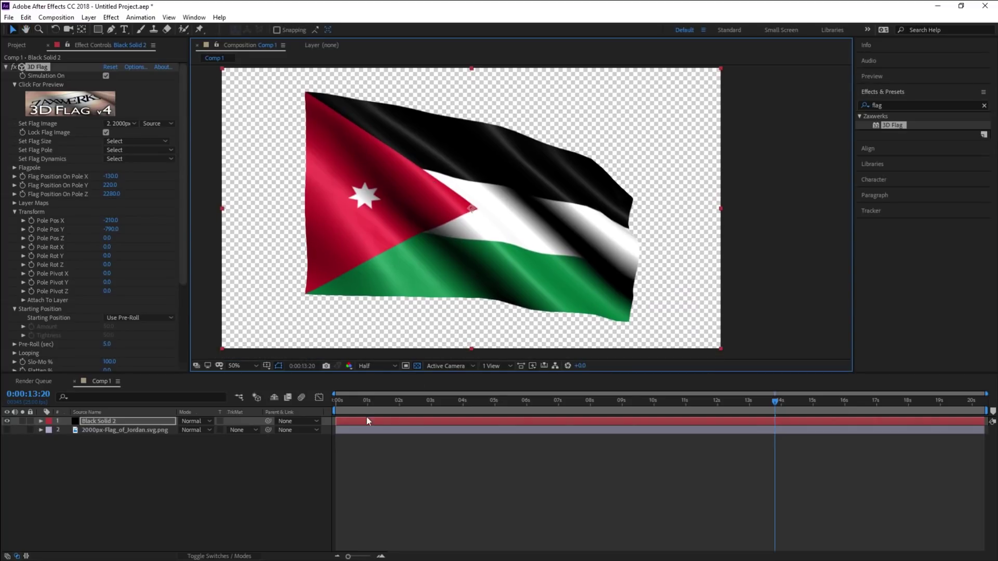
drag(357, 400, 301, 403)
key(space)
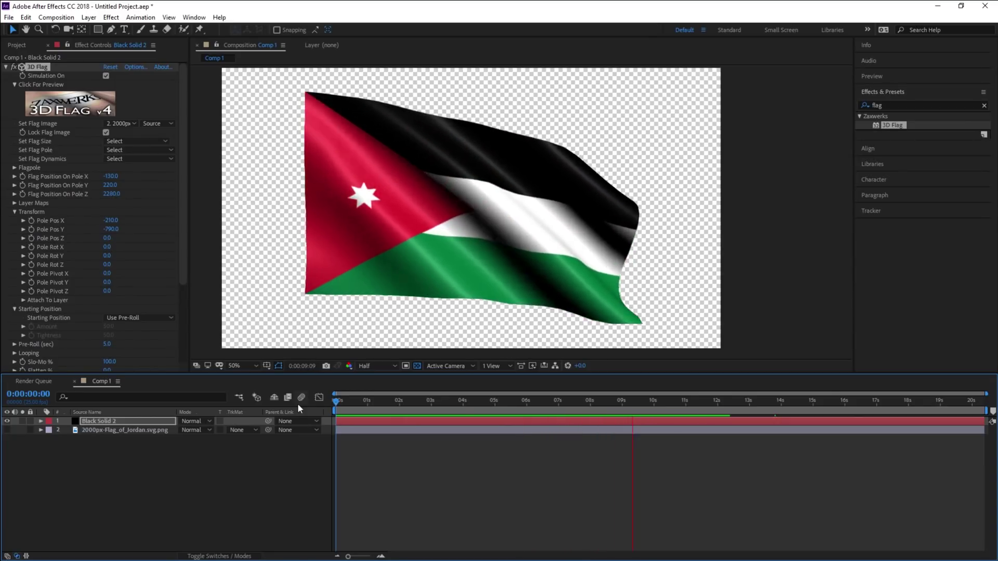
Stop the preview, go to 0:00:01:02, and expand the Layer Maps settings.
key(space)
drag(639, 403, 370, 401)
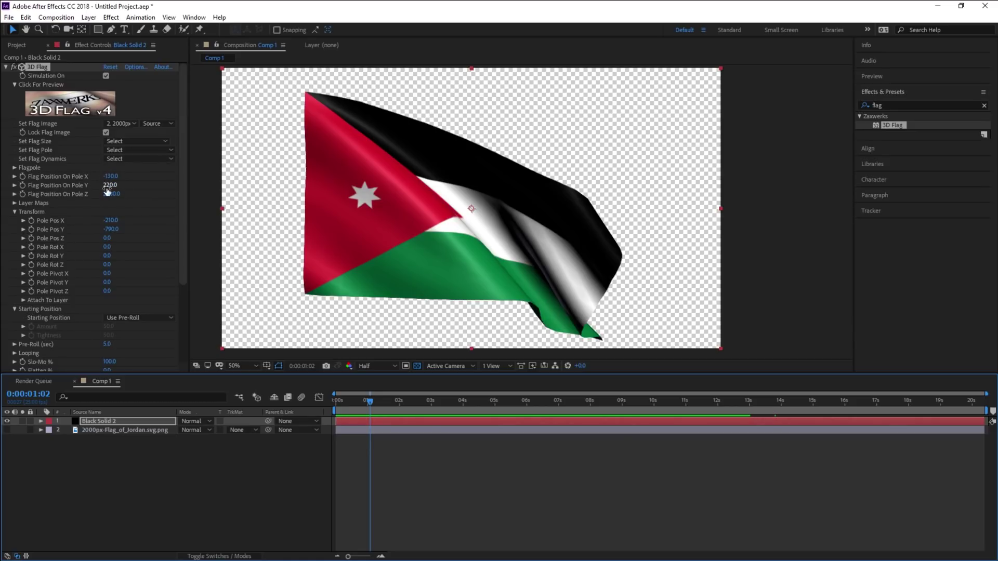
click(14, 203)
Leave Layer Map 1 set to None and collapse the Layer Maps settings.
scroll(73, 212, down, 3)
scroll(82, 211, up, 2)
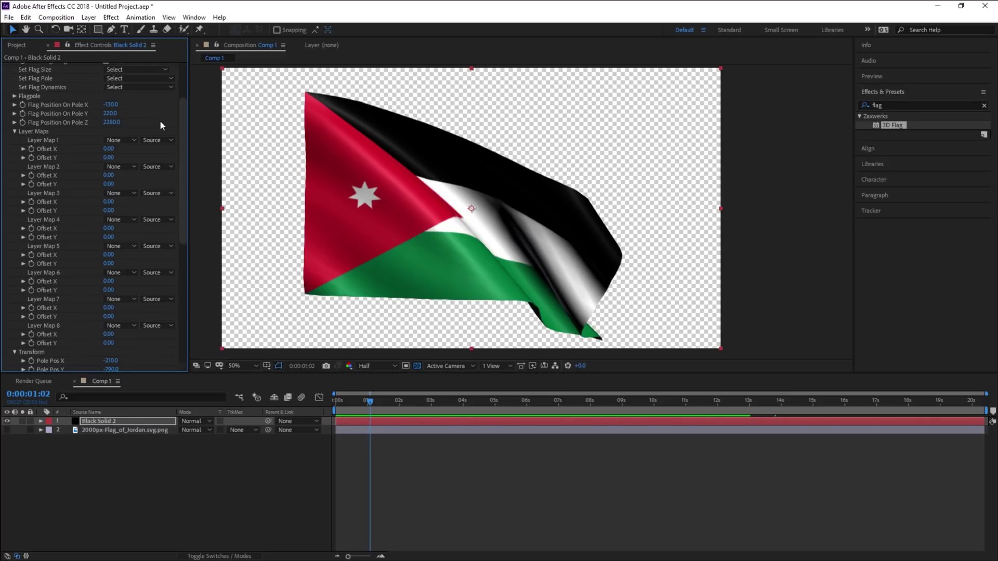
click(120, 141)
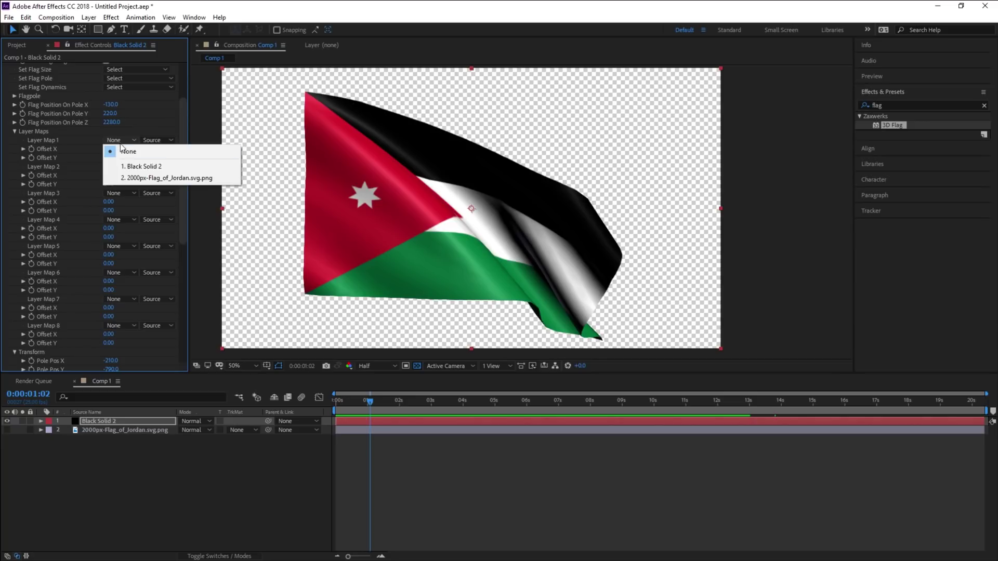
click(59, 164)
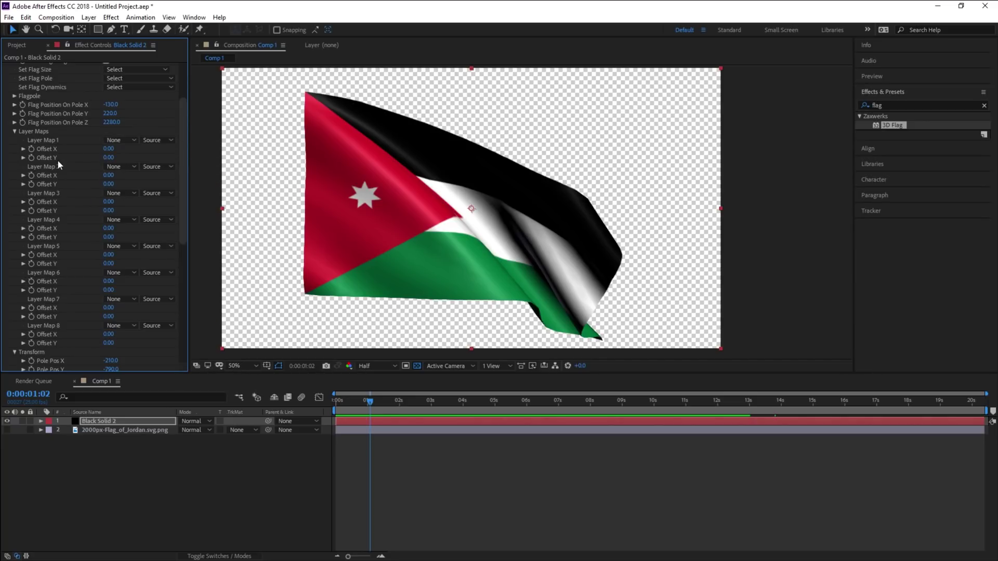
click(16, 131)
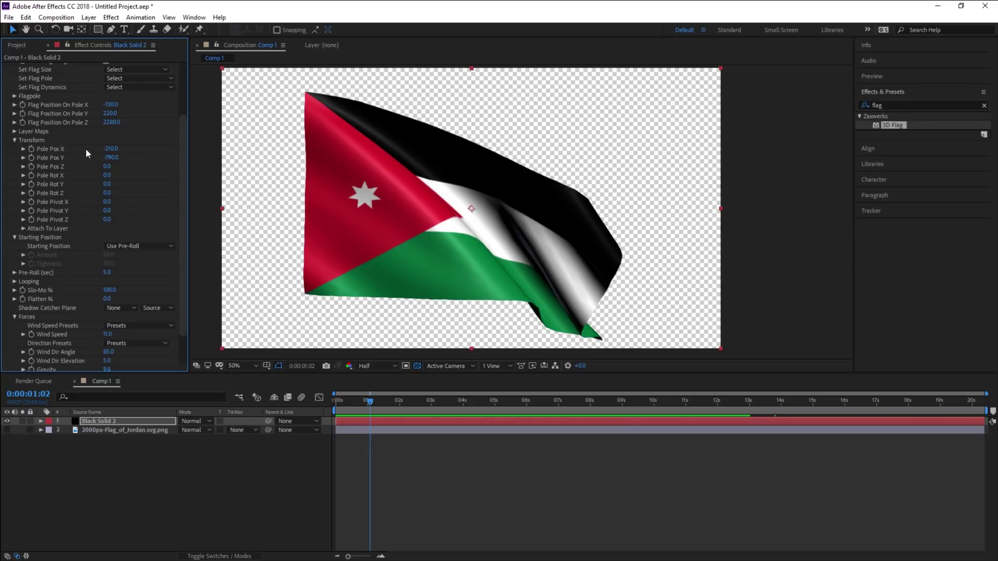
Set Pole Pos X to -200, tilt Pole Rot X to -3, and start turning the pole.
scroll(57, 163, up, 1)
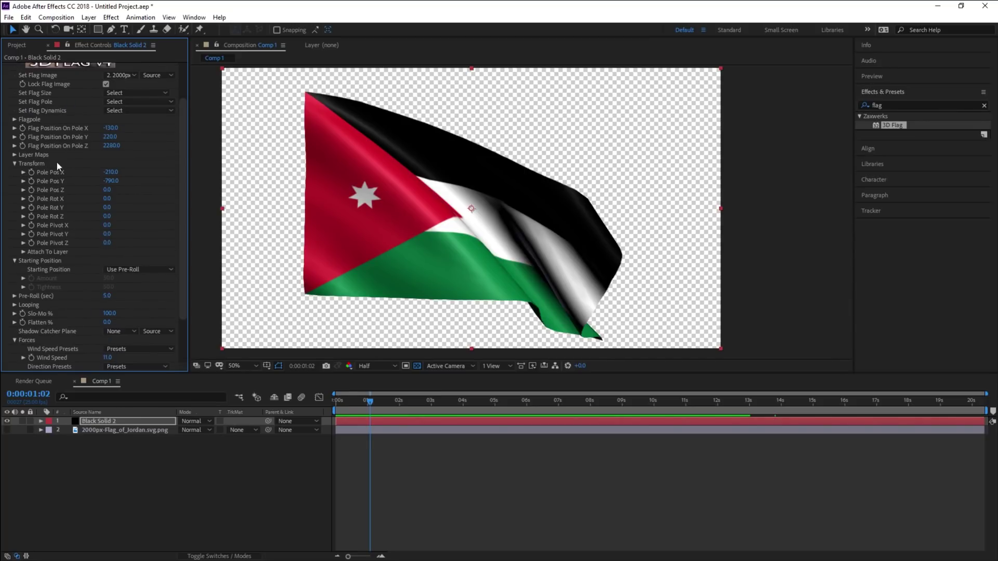
scroll(39, 211, up, 1)
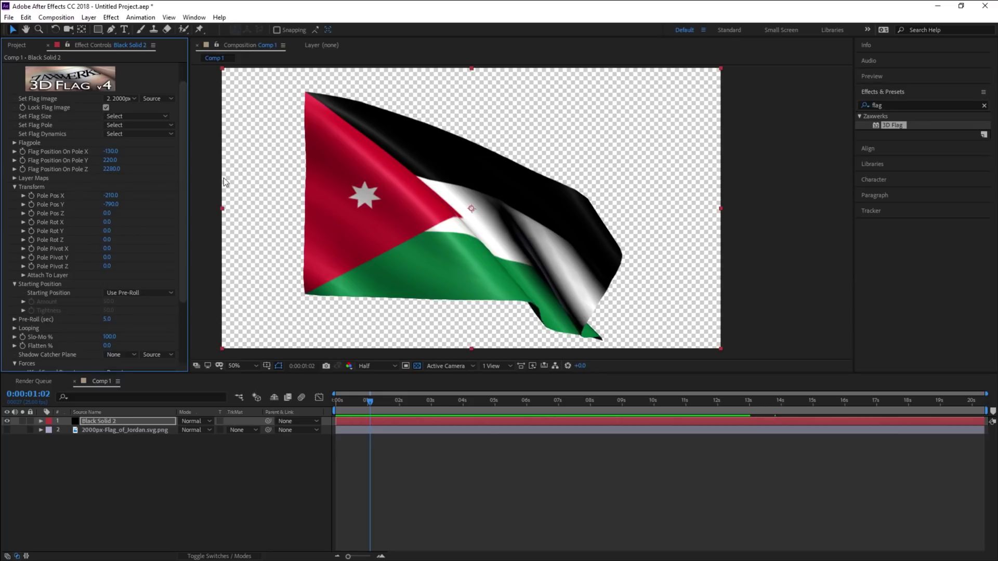
drag(110, 196, 114, 201)
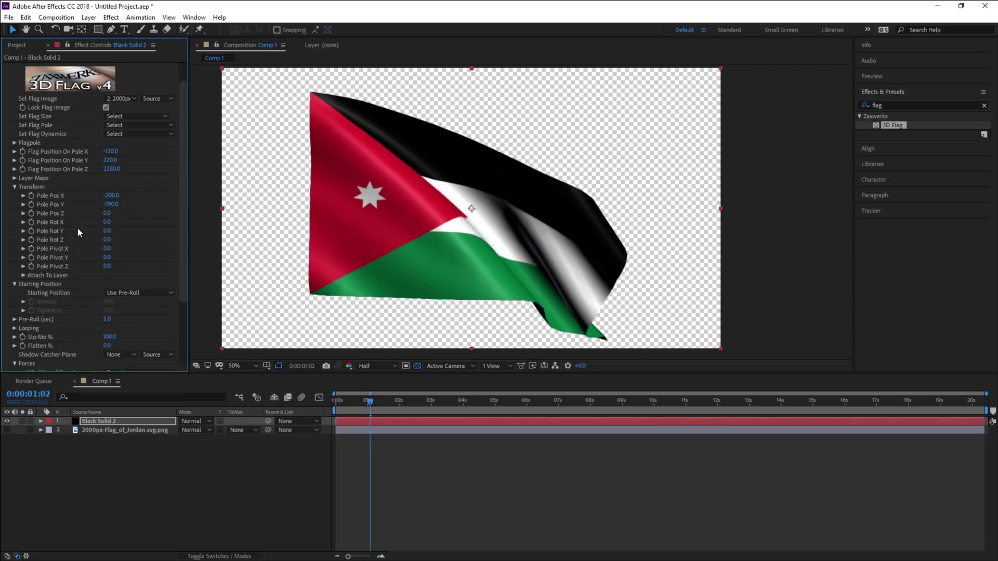
drag(107, 221, 104, 223)
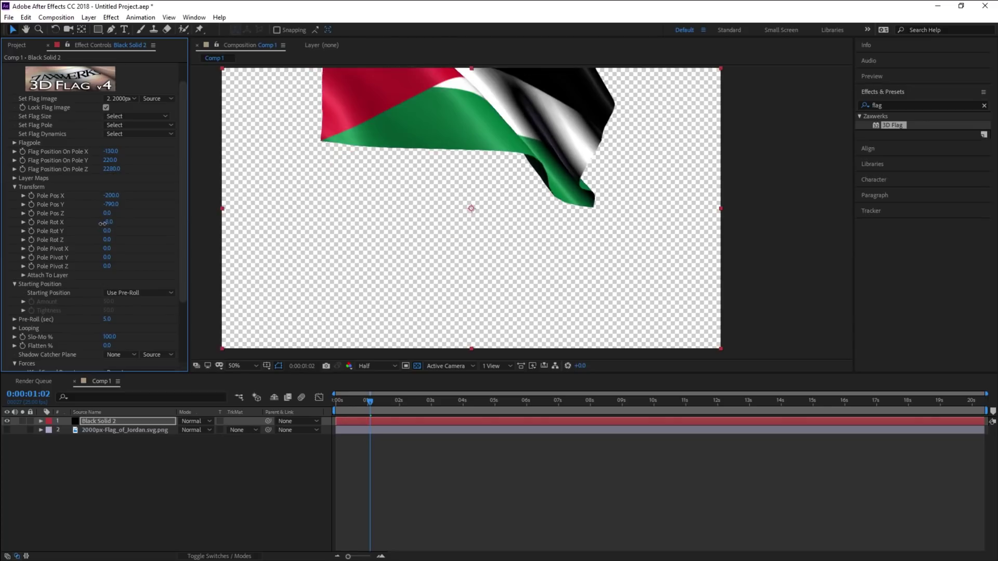
mouse_move(107, 231)
mouse_down()
mouse_move(126, 230)
mouse_move(112, 240)
mouse_up()
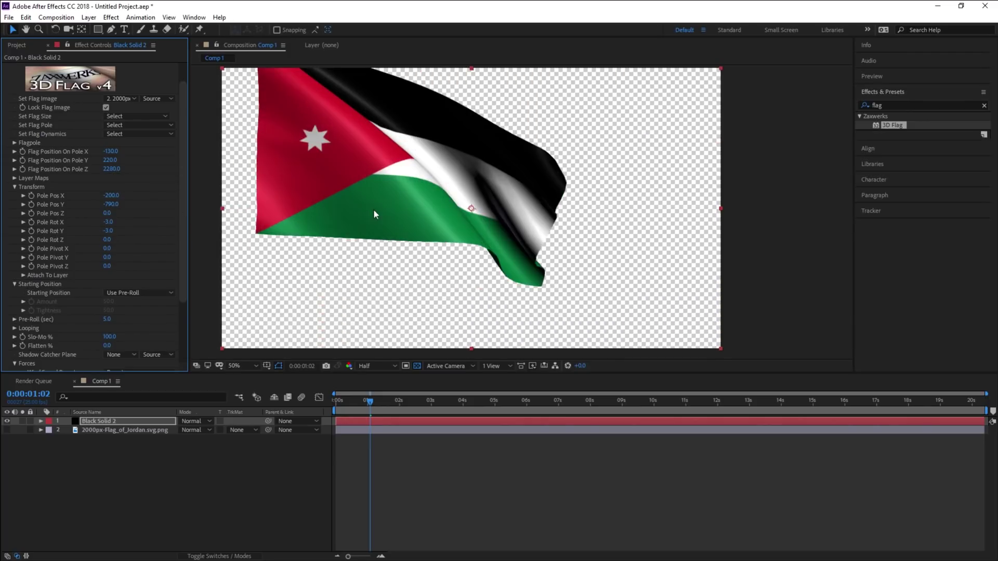
Set Flag Position Z to -50, Pole Pos Z to -2180, Pole Rot Y to 204, and preview.
drag(111, 169, 86, 173)
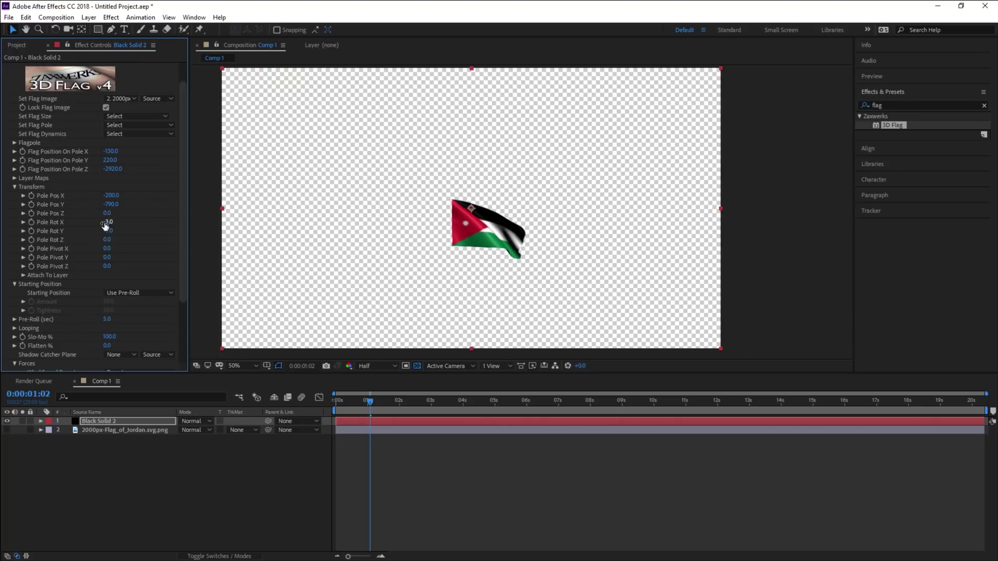
mouse_move(108, 230)
mouse_down()
mouse_move(189, 231)
mouse_move(177, 243)
mouse_move(107, 234)
mouse_up()
mouse_move(113, 169)
mouse_down()
mouse_move(75, 176)
mouse_move(209, 182)
mouse_up()
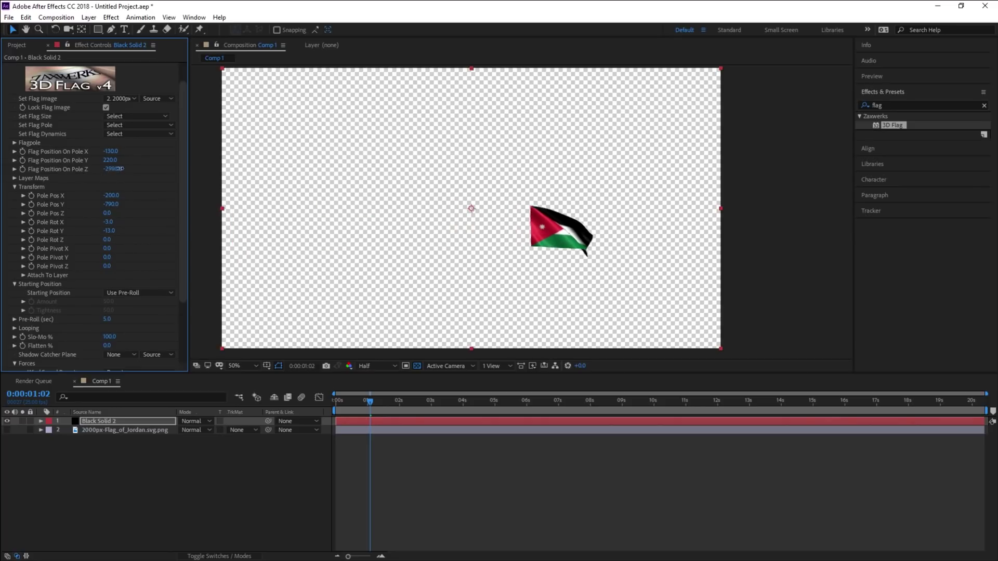
drag(106, 213, 5, 228)
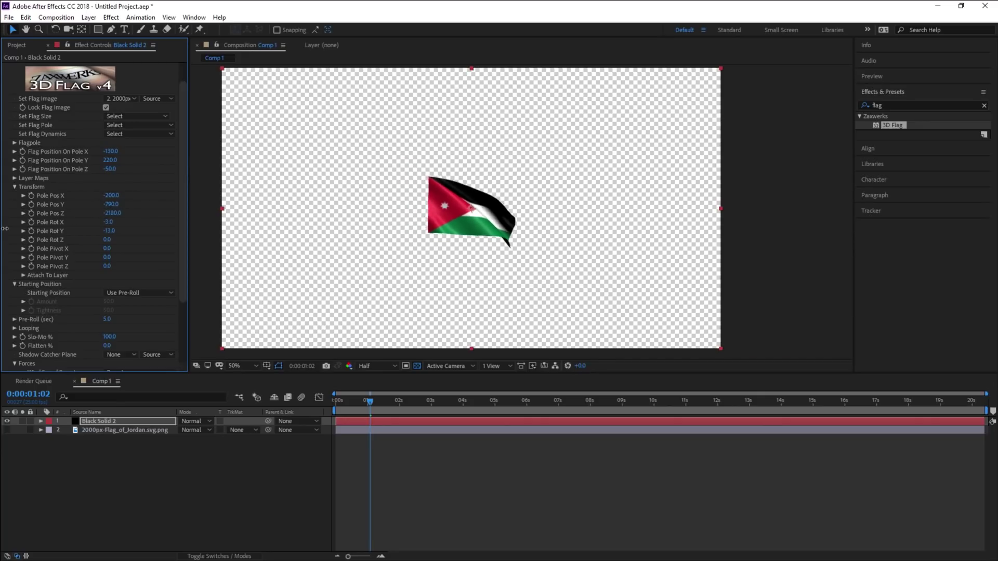
mouse_move(103, 230)
mouse_down()
mouse_move(268, 227)
mouse_move(230, 246)
mouse_up()
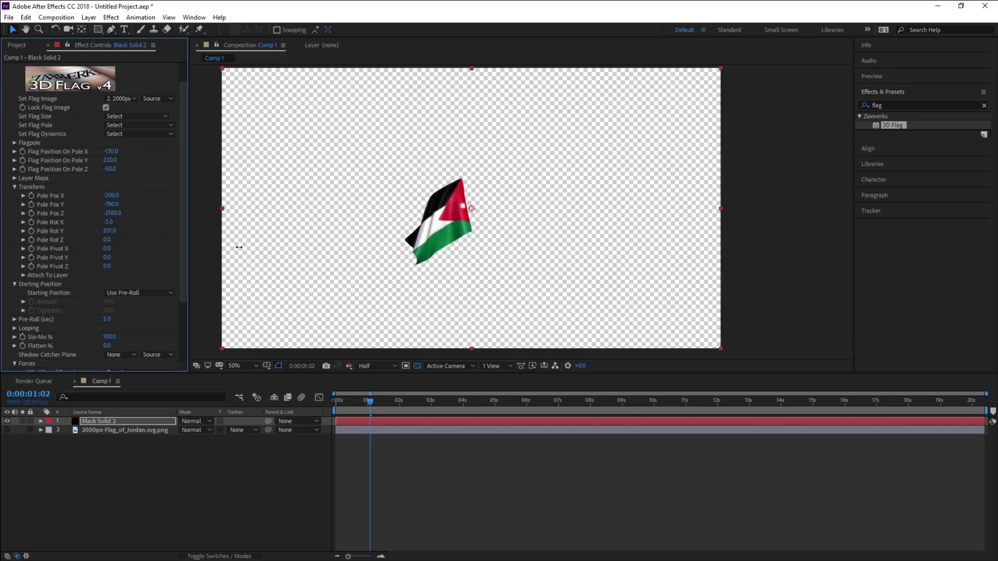
drag(231, 247, 240, 251)
key(space)
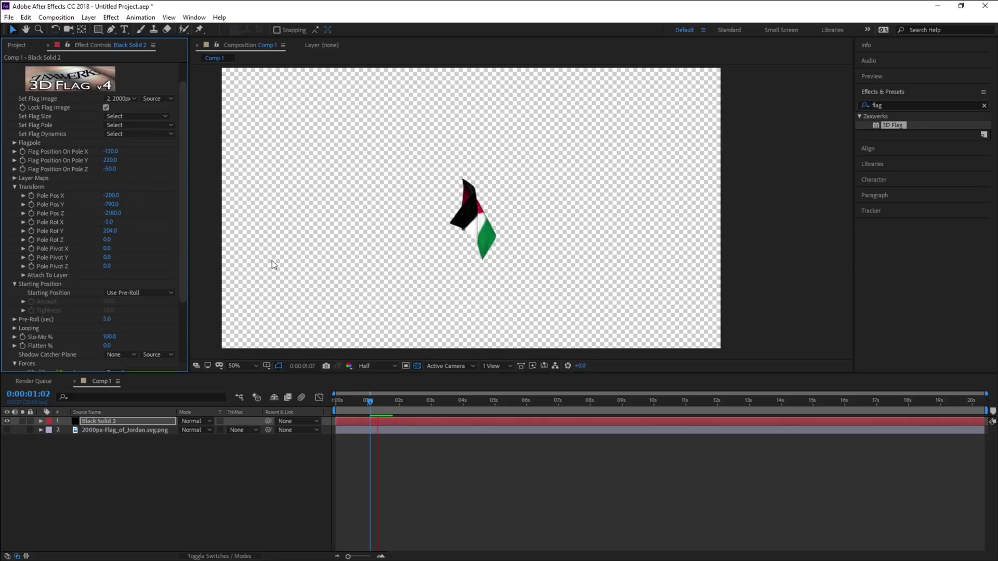
mouse_move(388, 403)
mouse_down()
mouse_move(476, 403)
mouse_move(346, 403)
mouse_up()
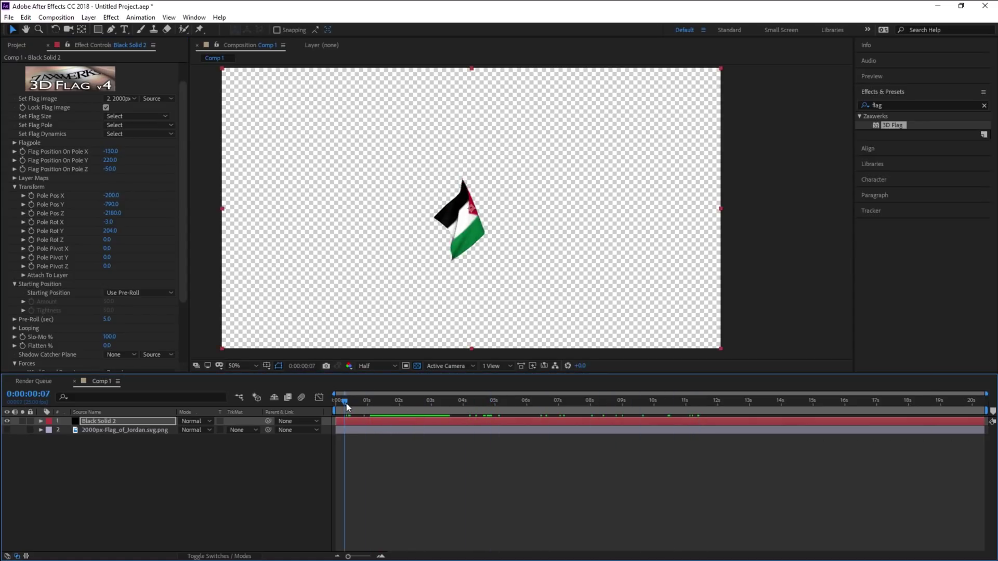
Reset Pole Rot X, Pole Pos Z, Y, X and Pole Rot Y to their defaults.
right_click(64, 222)
click(78, 293)
right_click(46, 214)
click(78, 285)
right_click(61, 205)
click(93, 281)
right_click(58, 198)
click(78, 270)
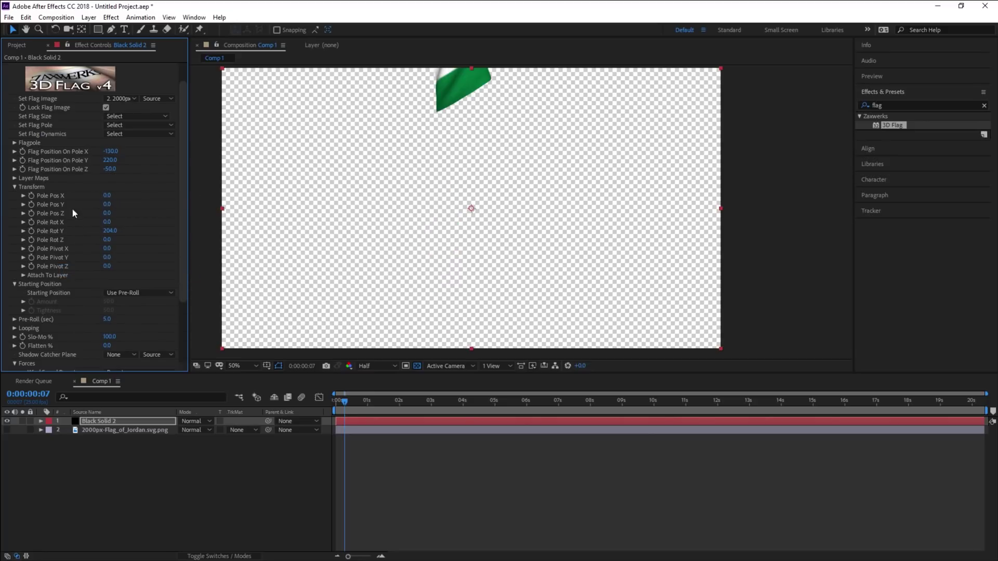
right_click(52, 232)
click(78, 301)
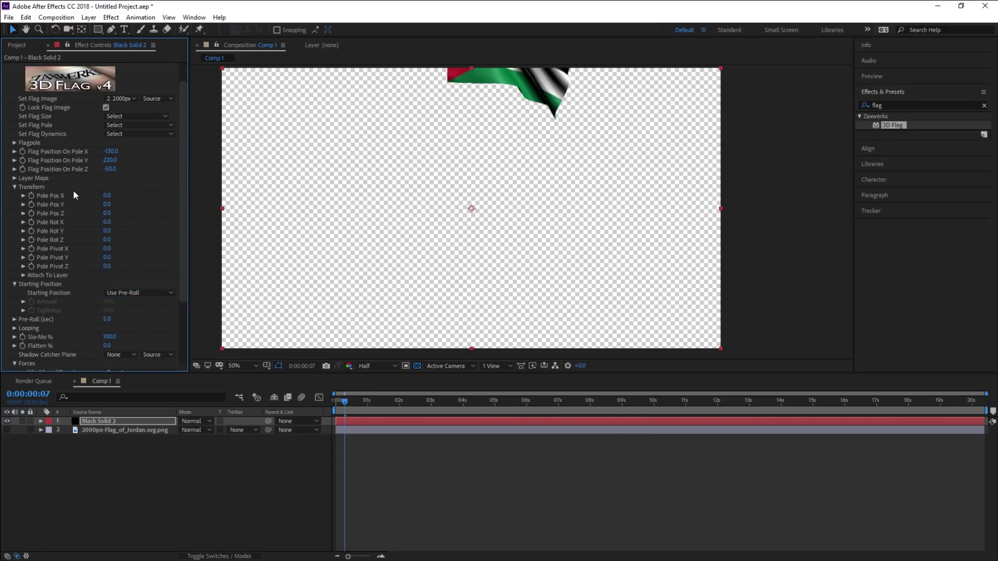
Reset Flag Position On Pole X, Y and Z to 0, then drag Pole Pos X left.
right_click(66, 154)
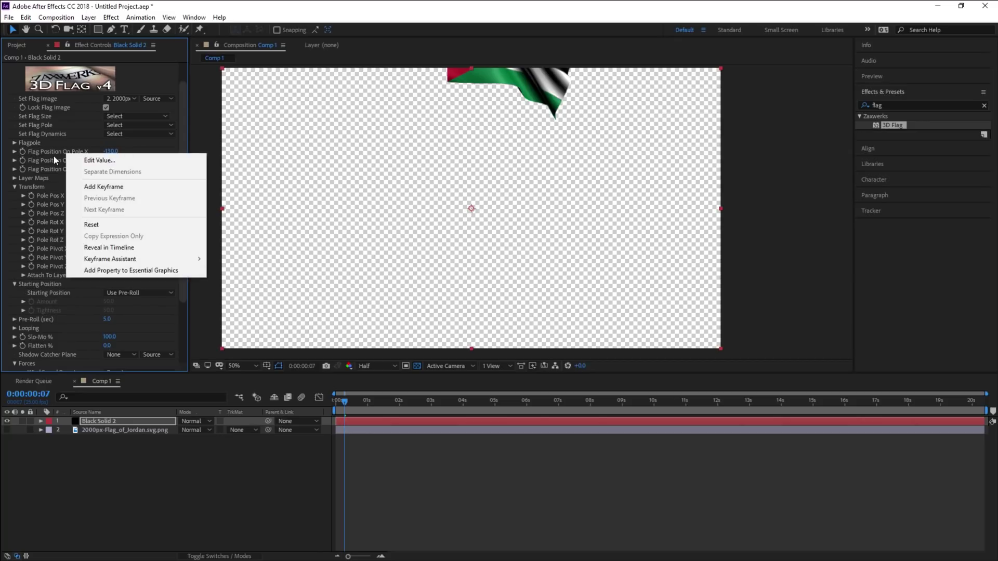
click(91, 225)
right_click(64, 158)
click(91, 229)
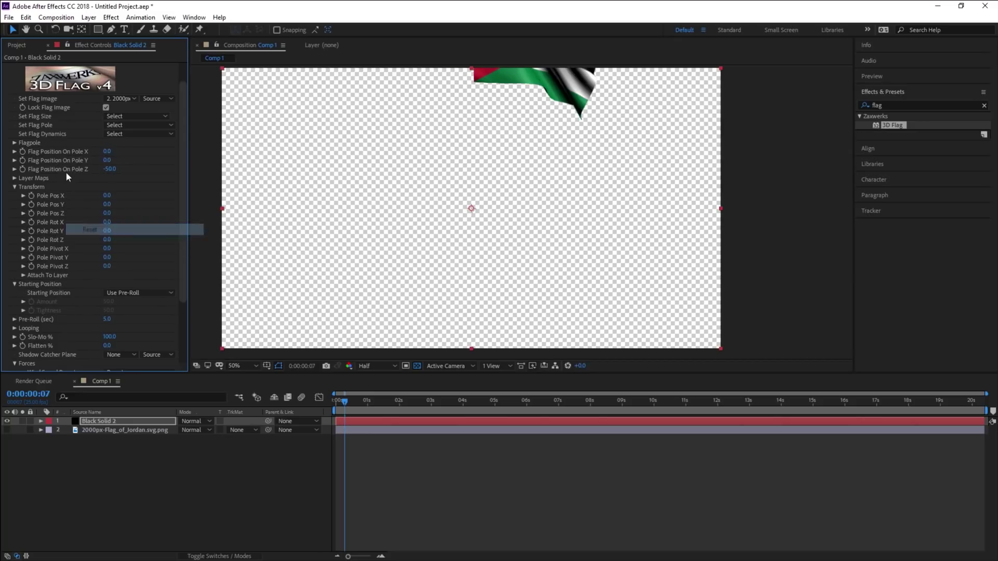
right_click(66, 171)
click(91, 238)
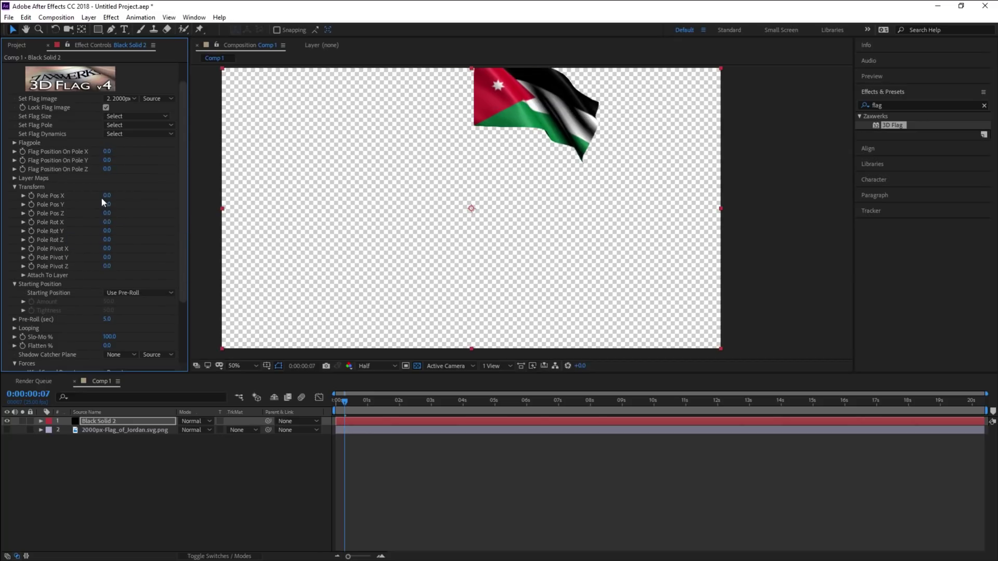
mouse_move(106, 196)
mouse_down()
mouse_move(88, 203)
mouse_move(94, 218)
mouse_move(149, 217)
mouse_move(90, 219)
mouse_move(104, 216)
mouse_up()
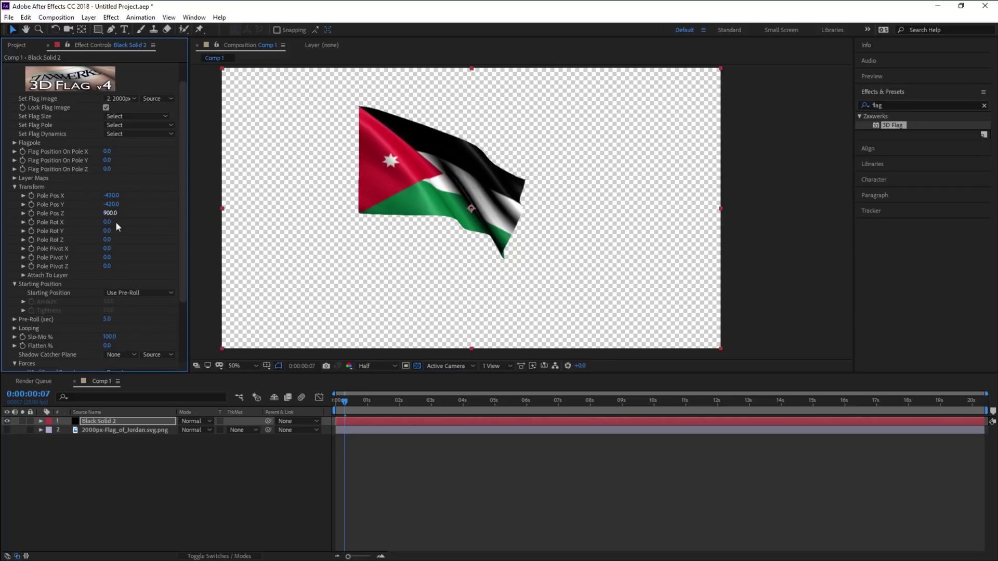
Rewind to the first frame and preview the flag with Pole Pos -430, -420, 900.
scroll(100, 229, down, 1)
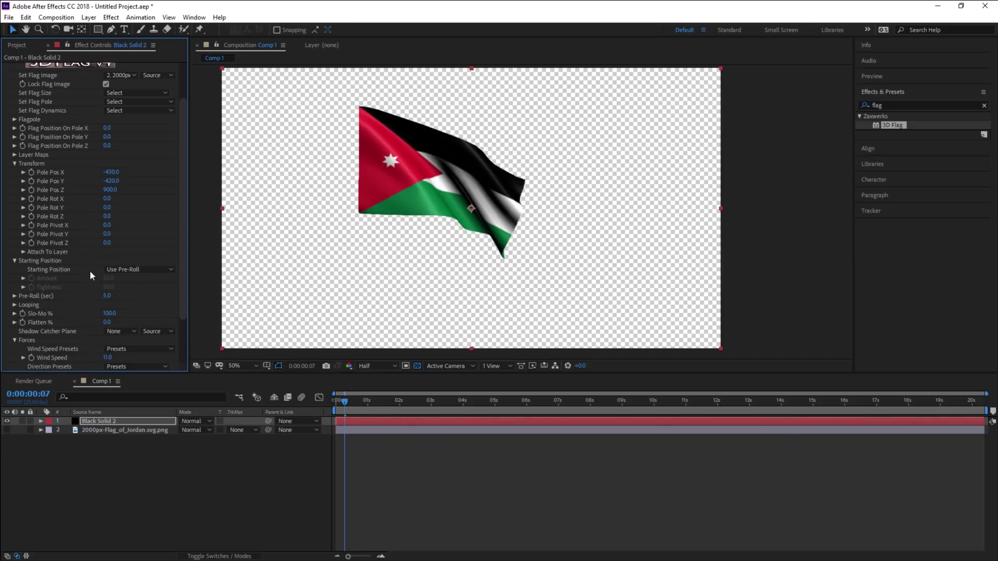
key(Home)
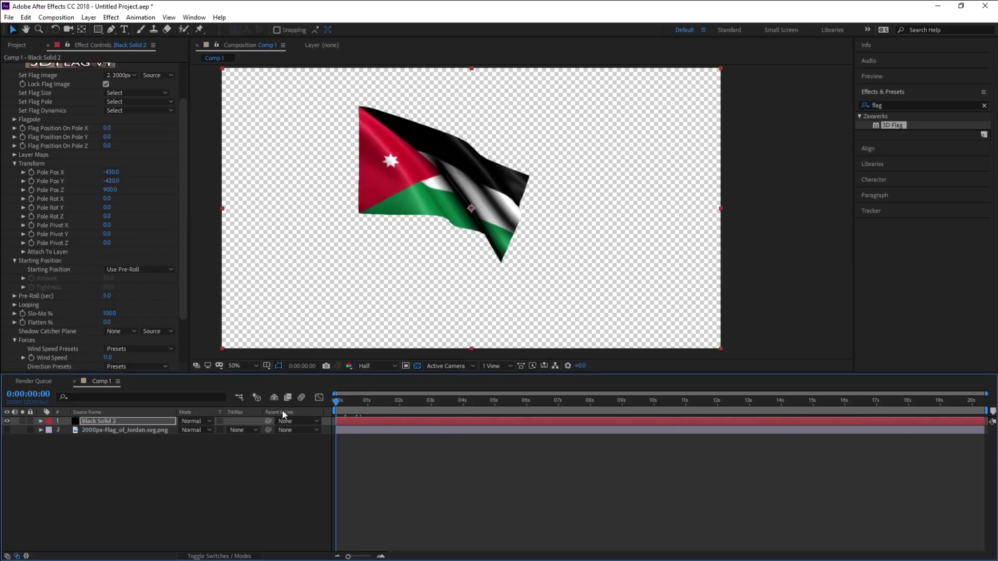
key(space)
key(space)
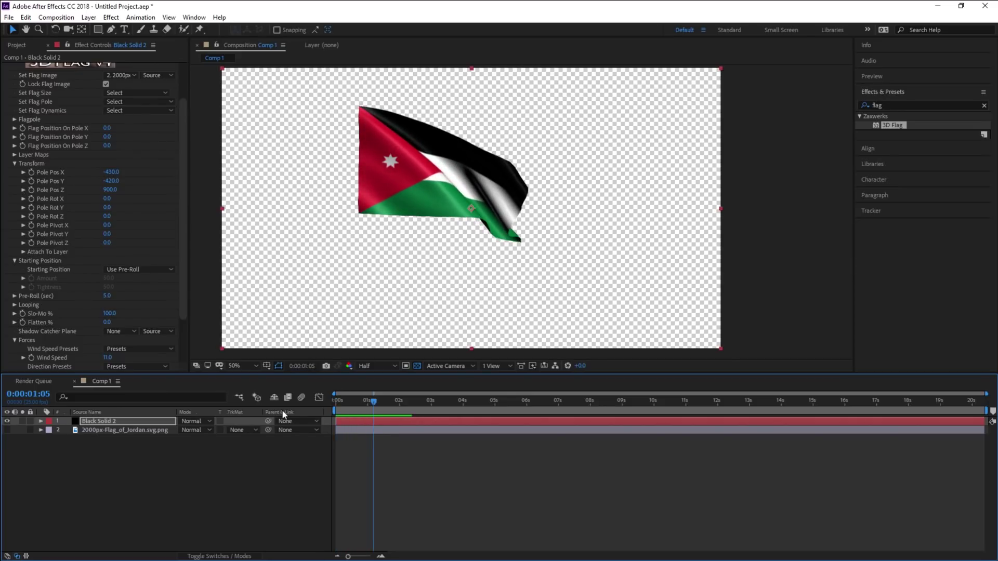
click(154, 268)
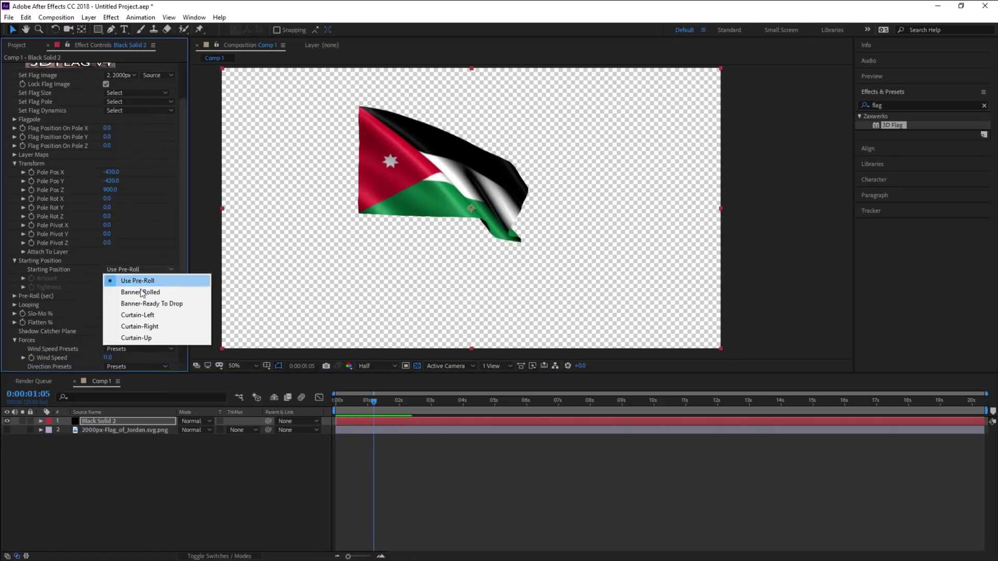
click(170, 306)
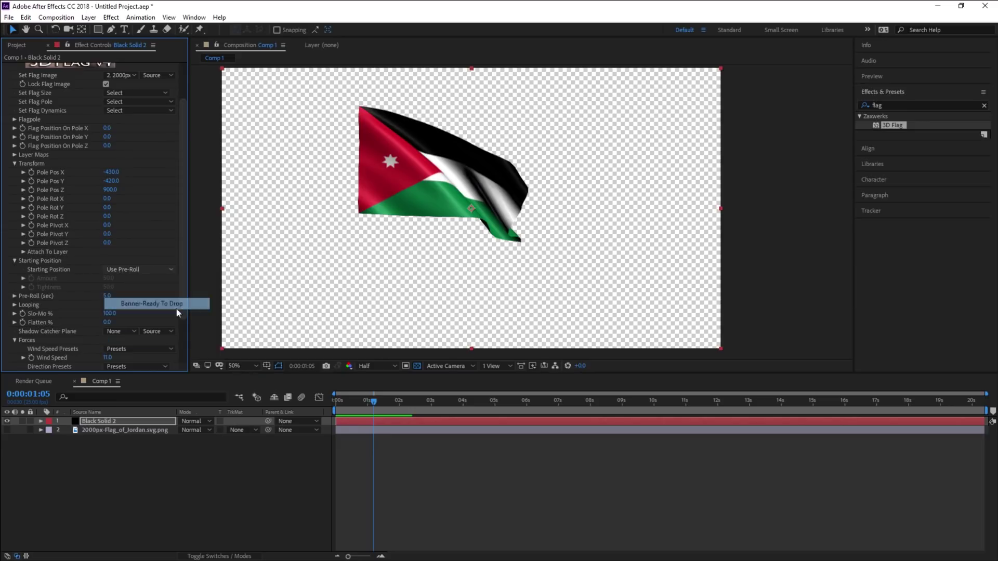
drag(375, 412, 300, 410)
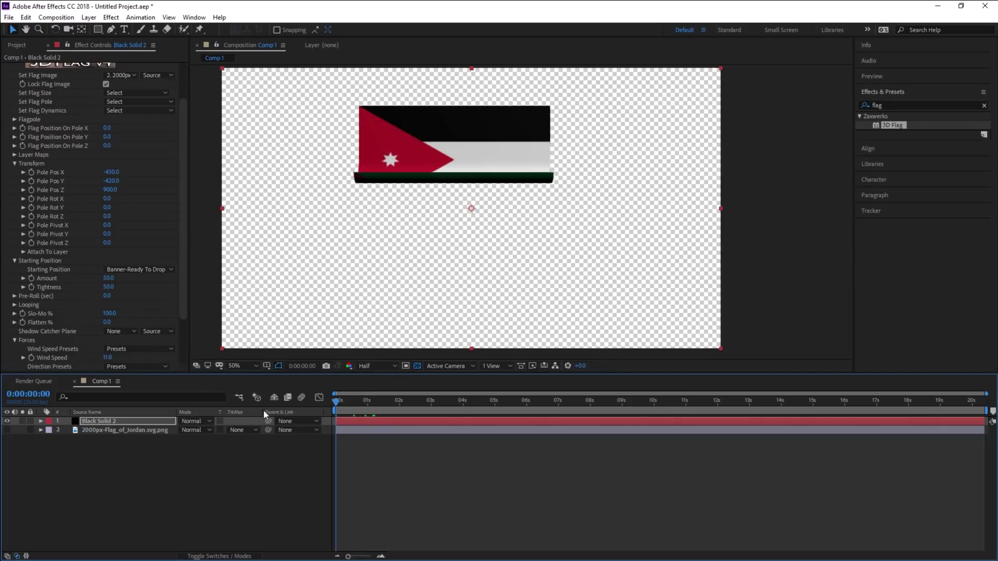
key(space)
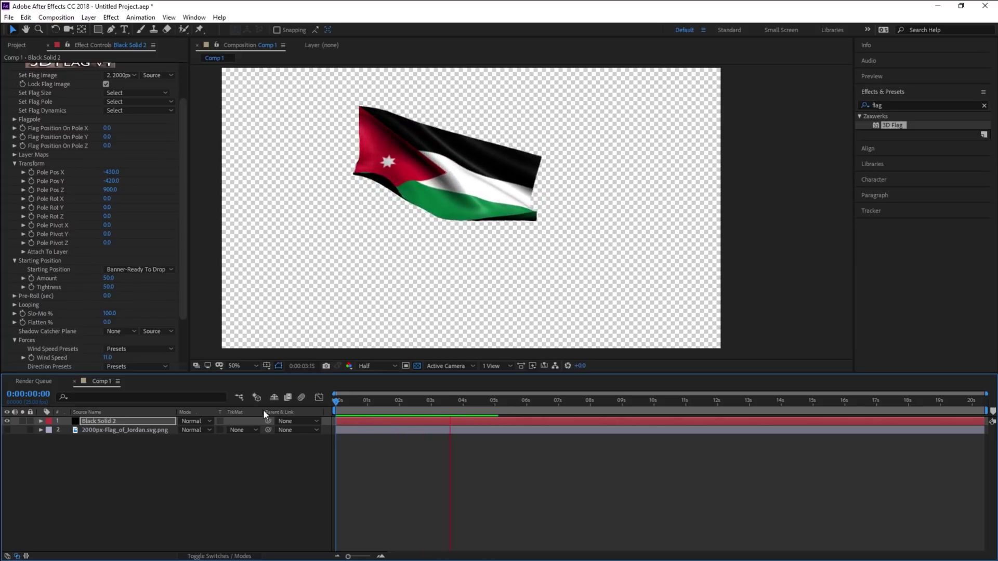
key(space)
click(133, 269)
click(138, 289)
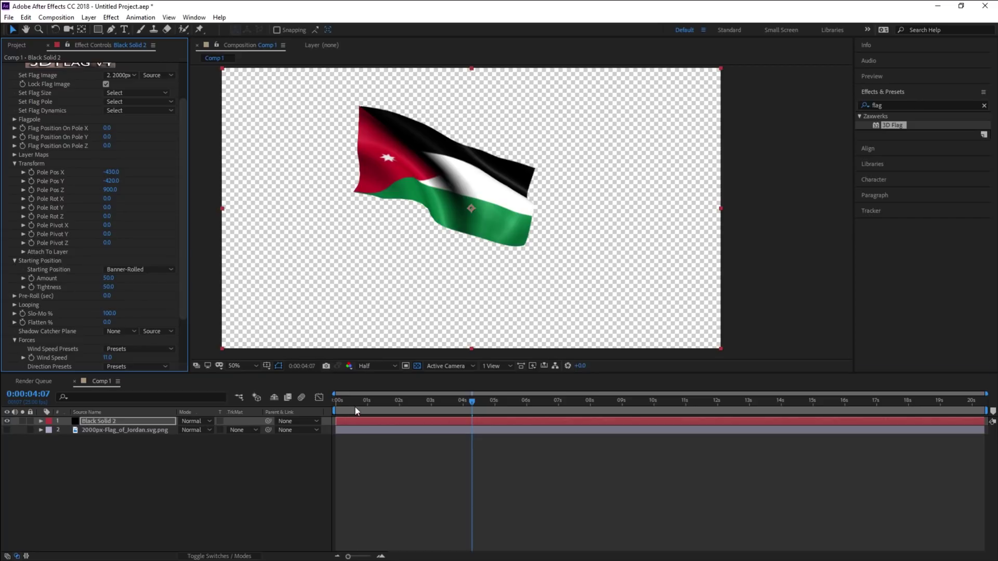
key(space)
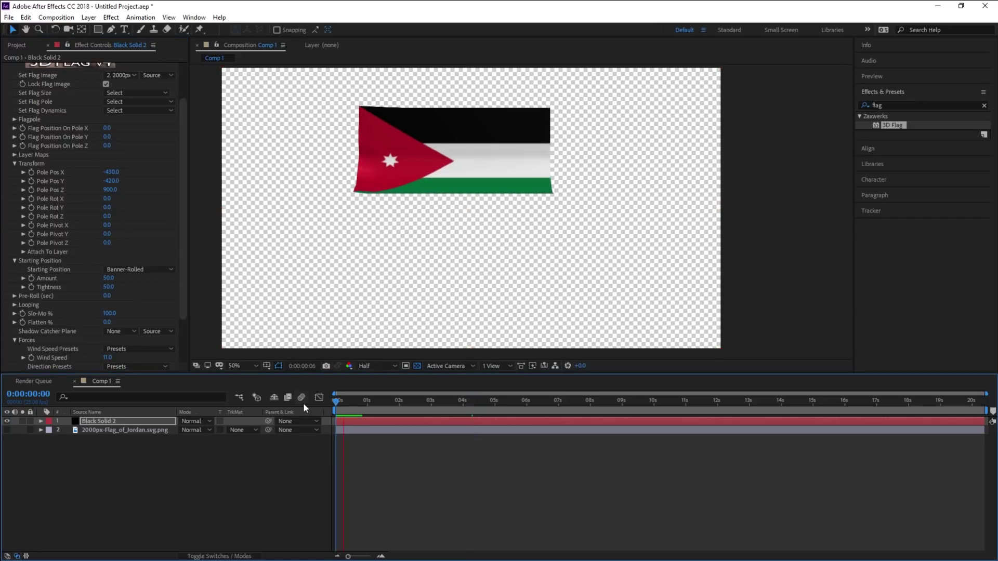
key(space)
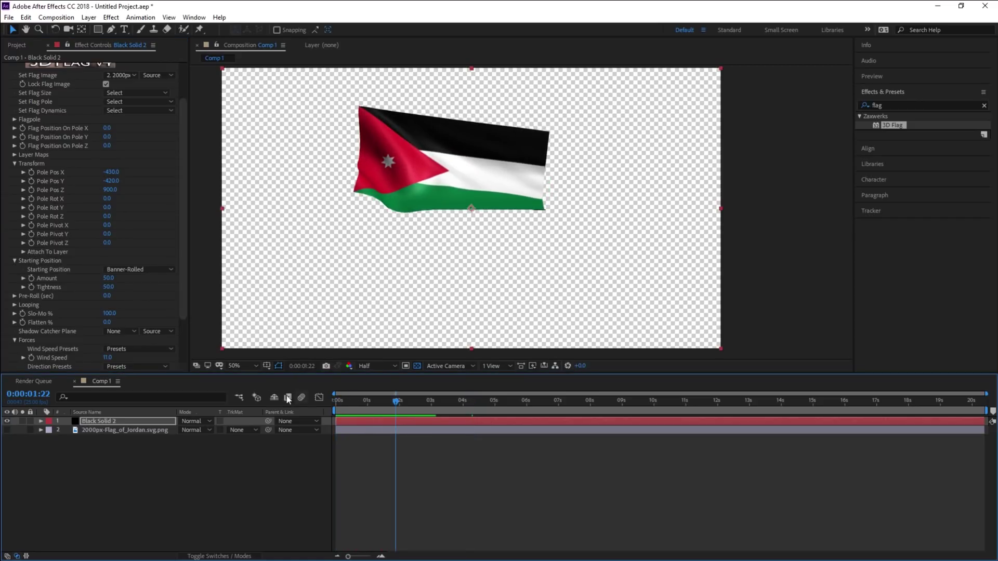
click(142, 270)
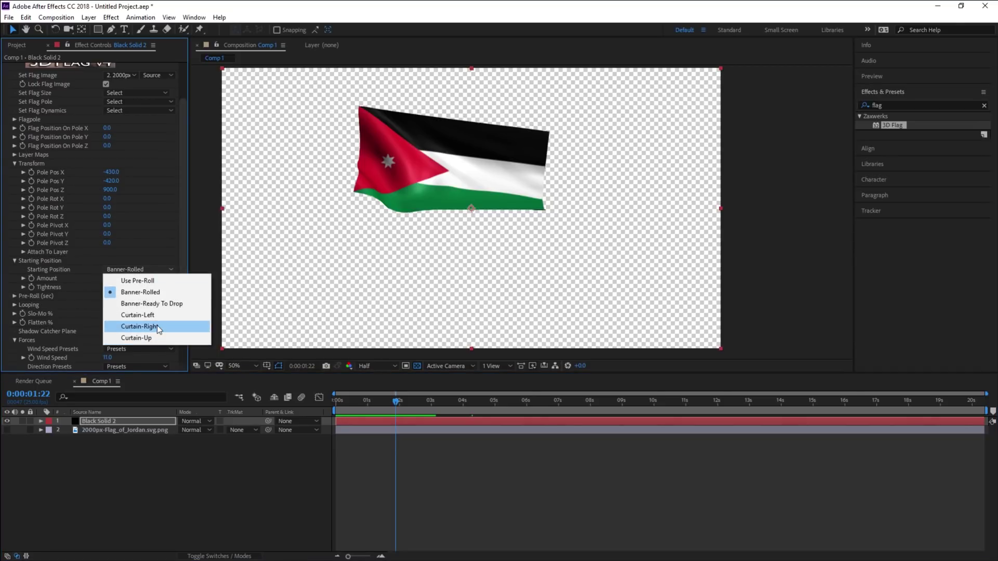
click(159, 326)
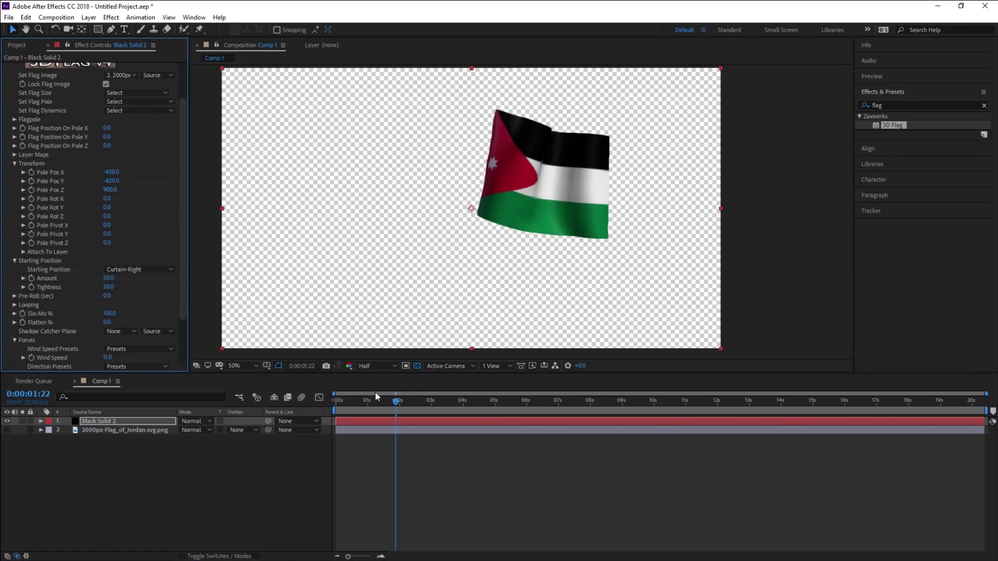
key(Home)
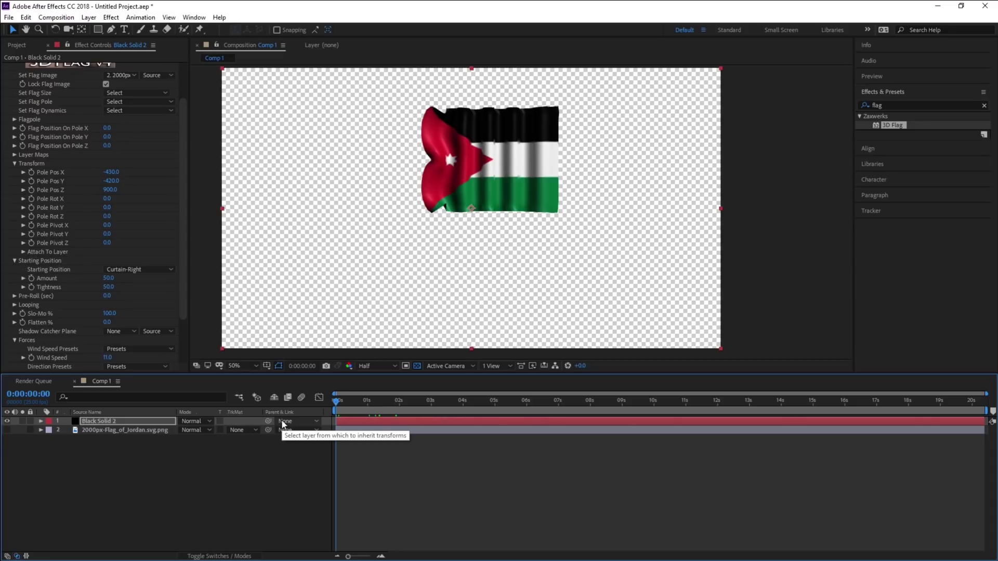
key(space)
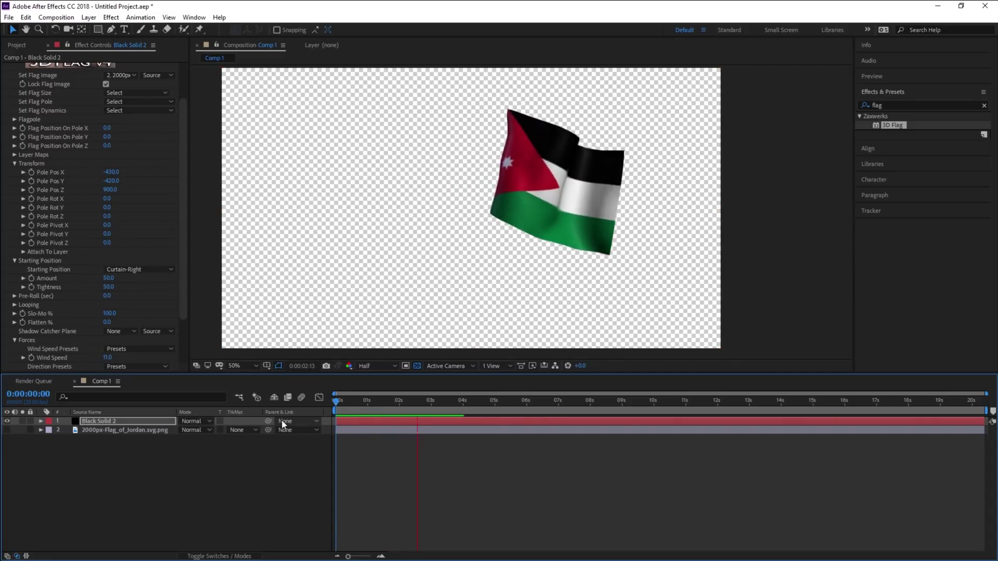
key(space)
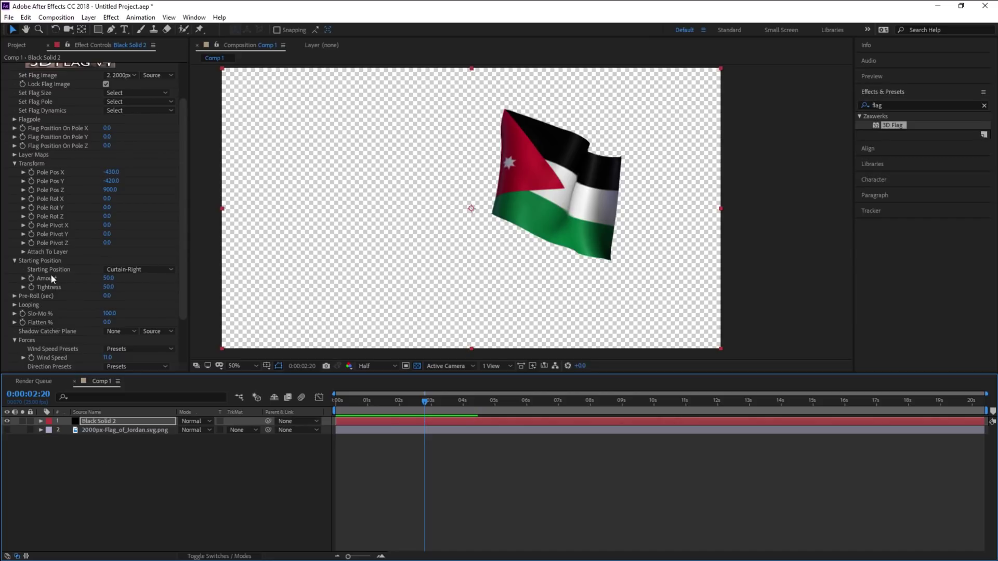
click(120, 269)
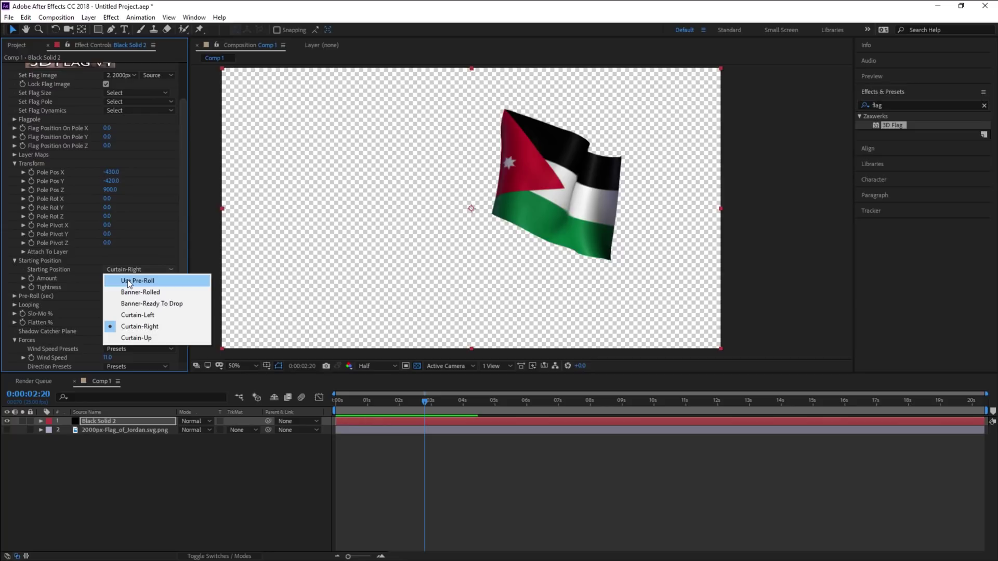
click(128, 282)
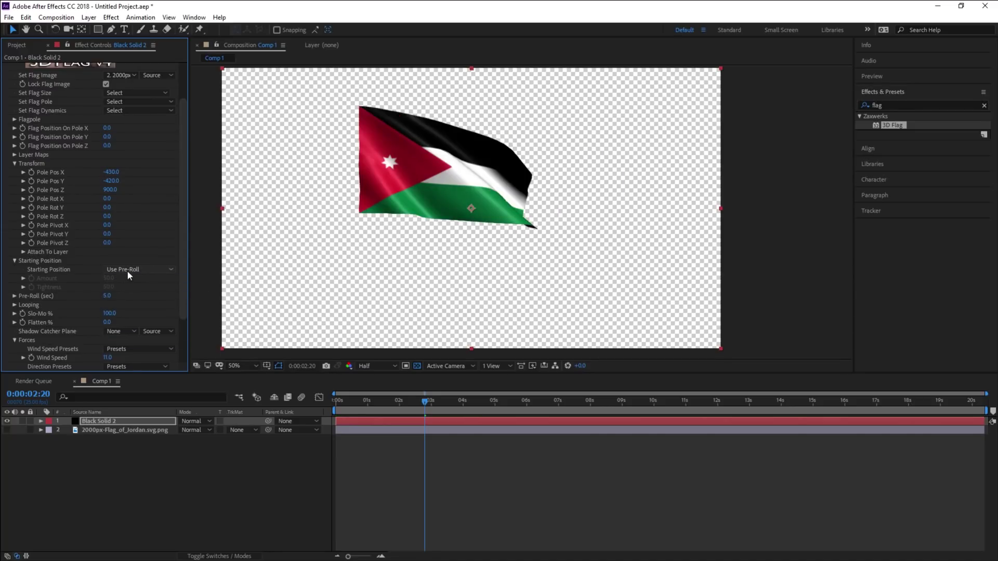
Preview the pre-roll animation from the start, then move to about 0:00:02:24.
drag(356, 400, 308, 406)
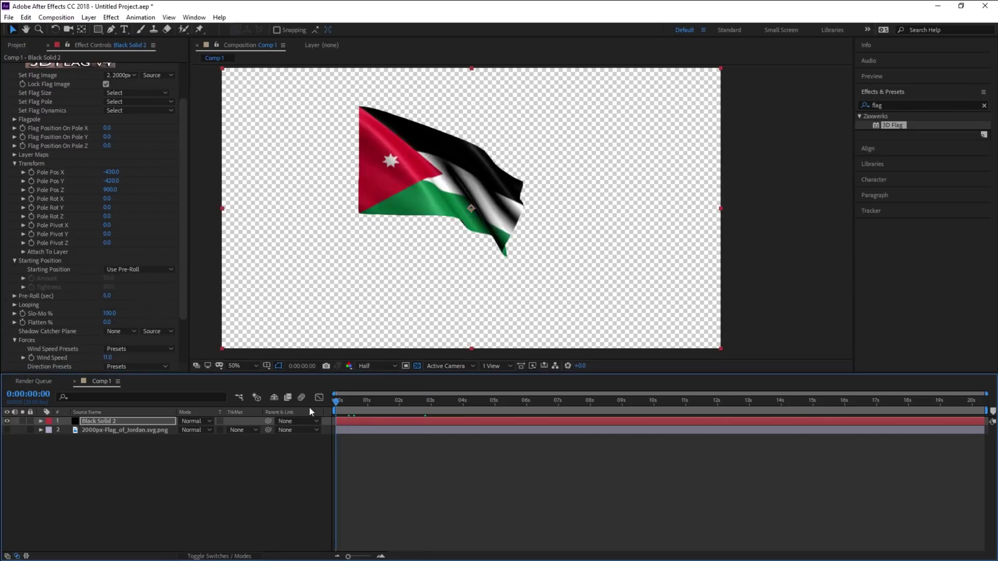
key(space)
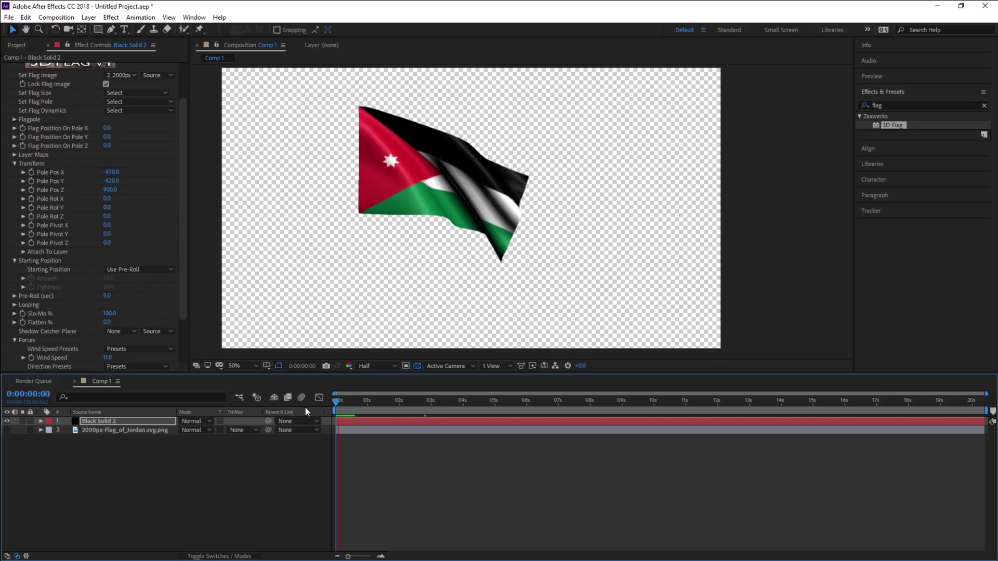
key(space)
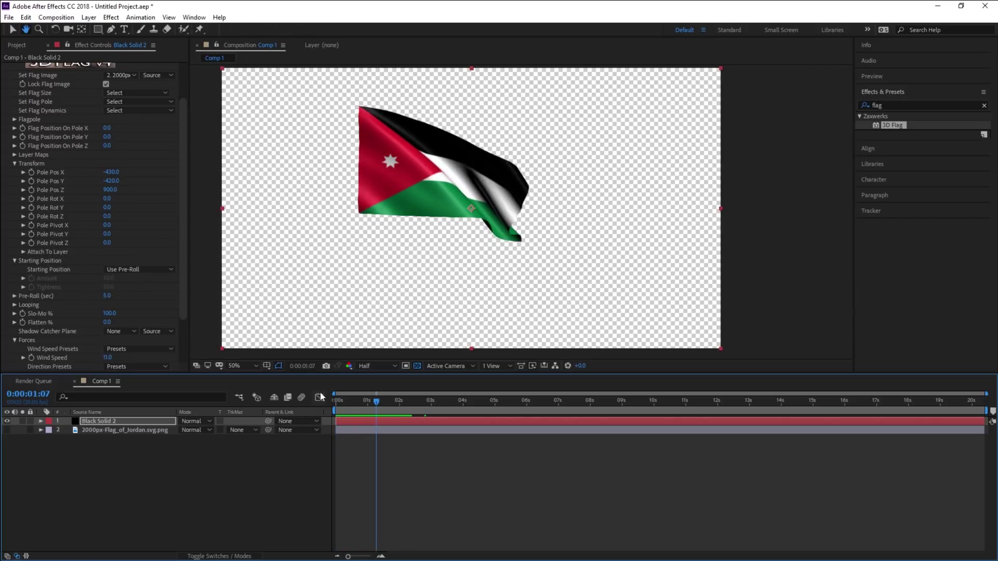
mouse_move(376, 410)
mouse_down()
mouse_move(429, 407)
mouse_move(420, 427)
mouse_move(327, 416)
mouse_up()
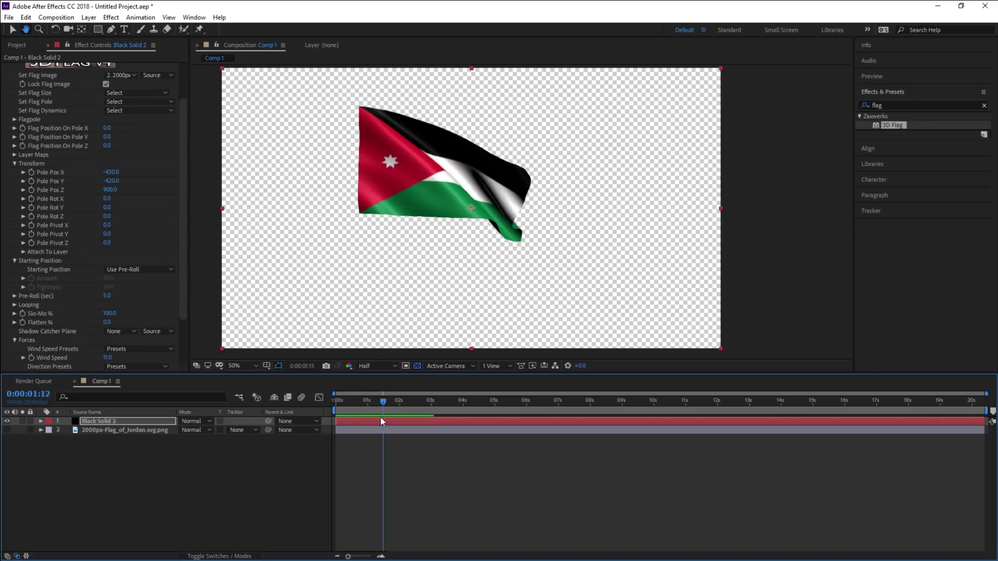
Expand the Looping settings, end the work area at about 3 seconds, and preview it.
scroll(45, 283, down, 2)
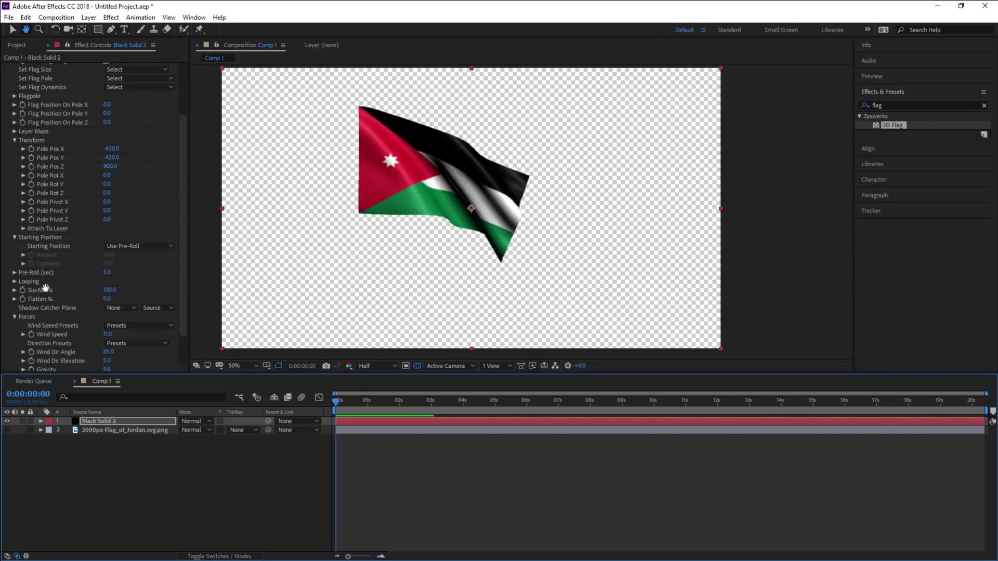
scroll(16, 275, down, 1)
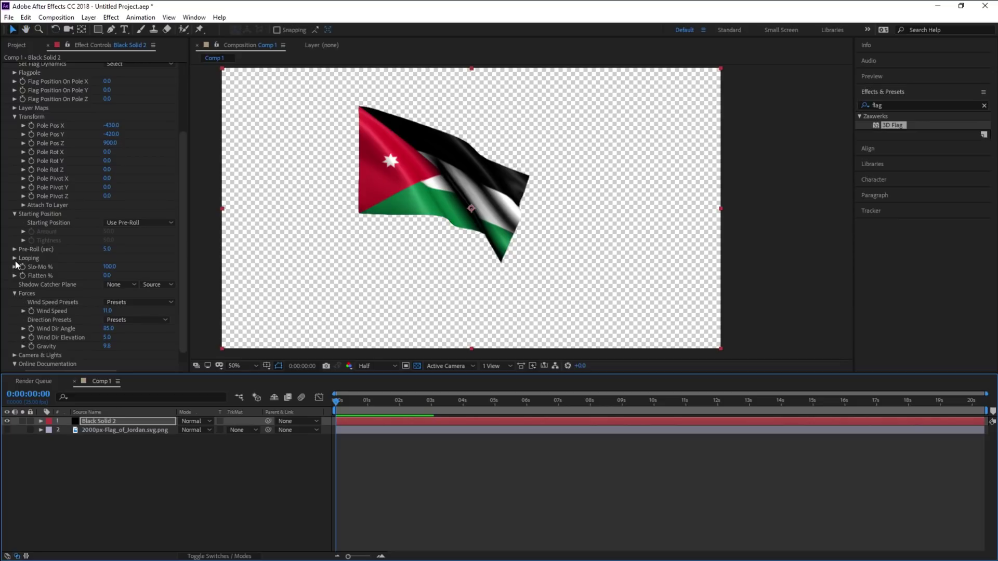
click(14, 260)
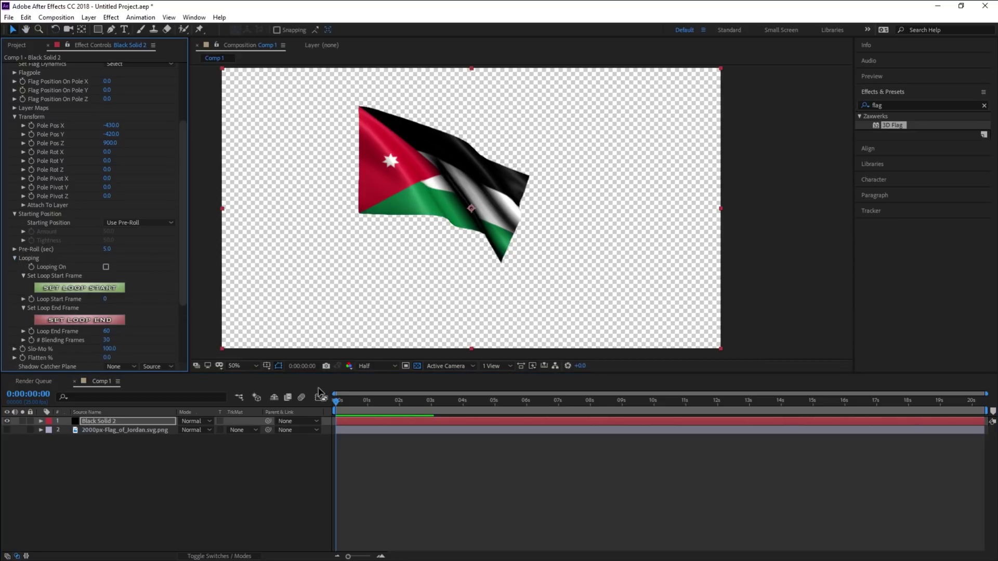
drag(339, 409, 432, 408)
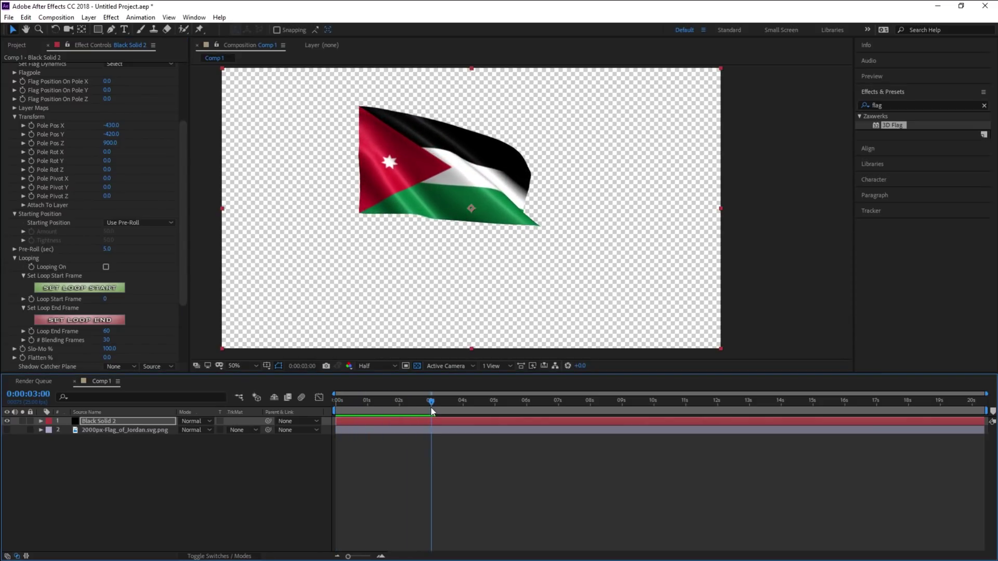
key(n)
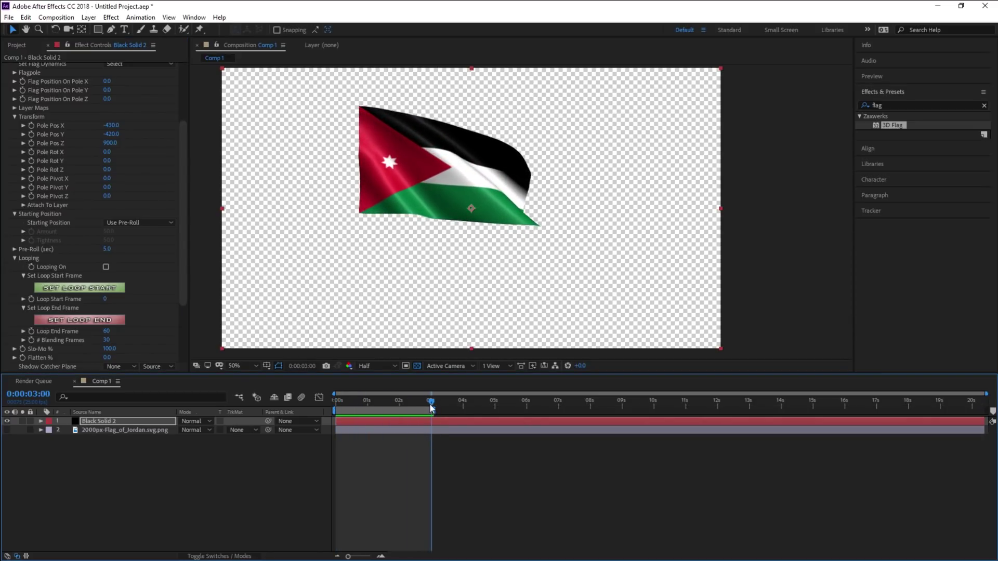
key(space)
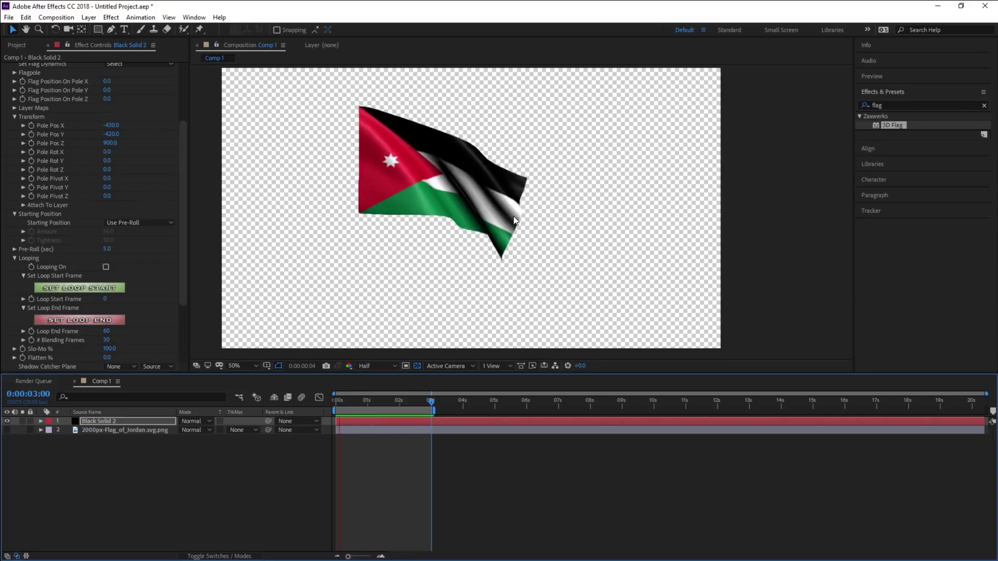
key(space)
Enable Looping On at 0:00:02:17 and scrub from frame 0 to 3:01 to check it.
drag(431, 409, 422, 409)
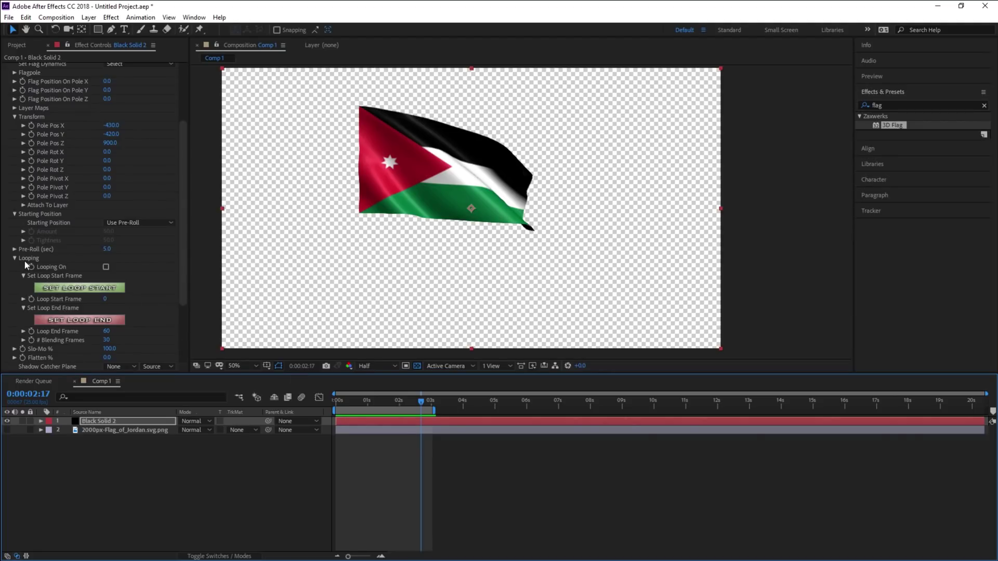
click(107, 267)
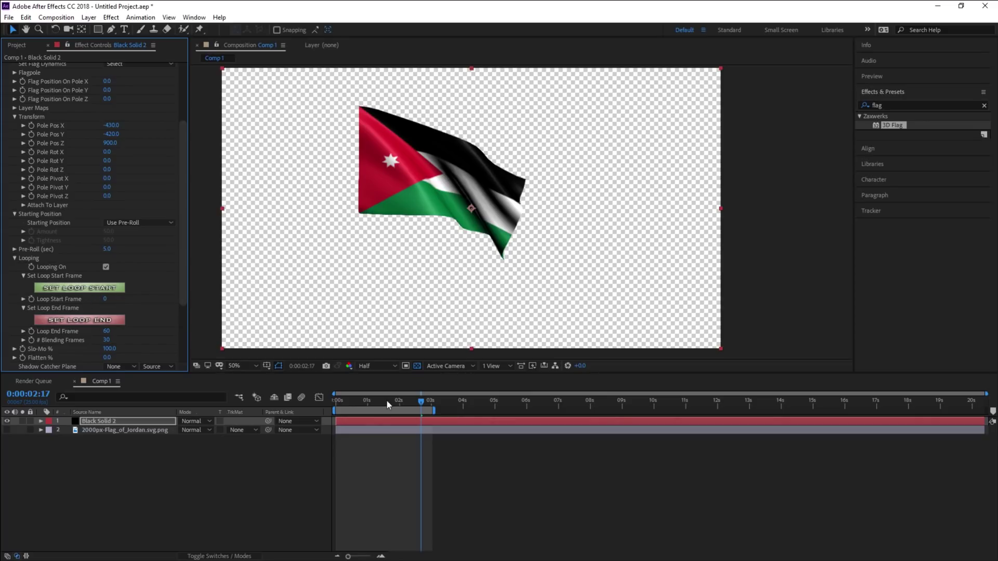
drag(387, 403, 358, 413)
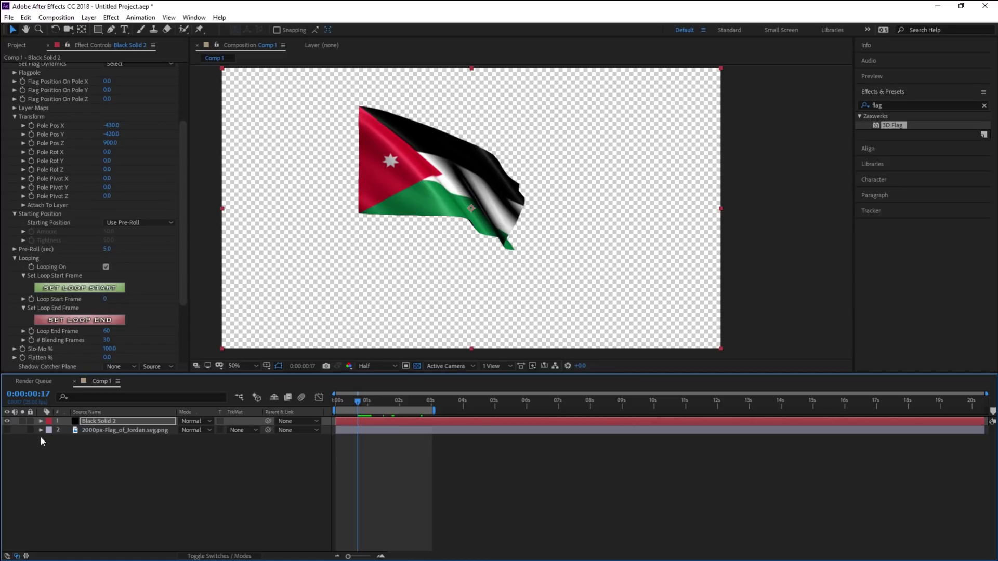
drag(357, 404, 316, 409)
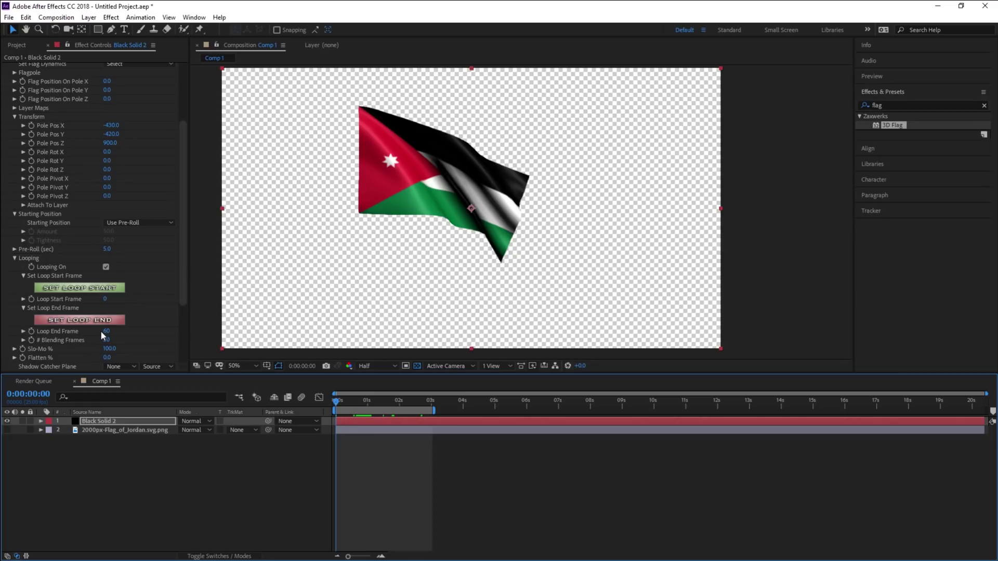
drag(386, 405, 431, 407)
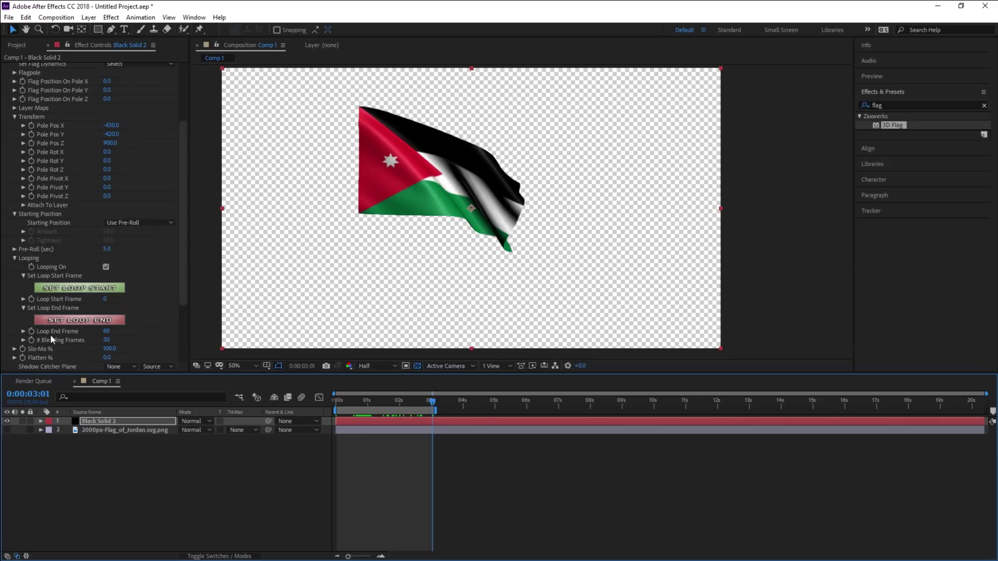
Set Loop End Frame to 76 and preview the looping flag from about 2:22.
click(105, 332)
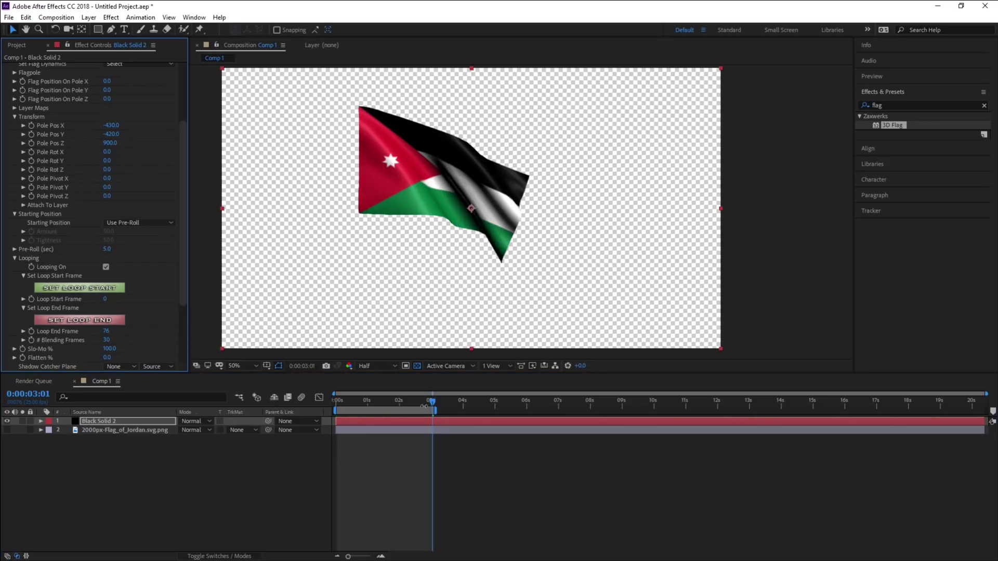
click(426, 402)
key(space)
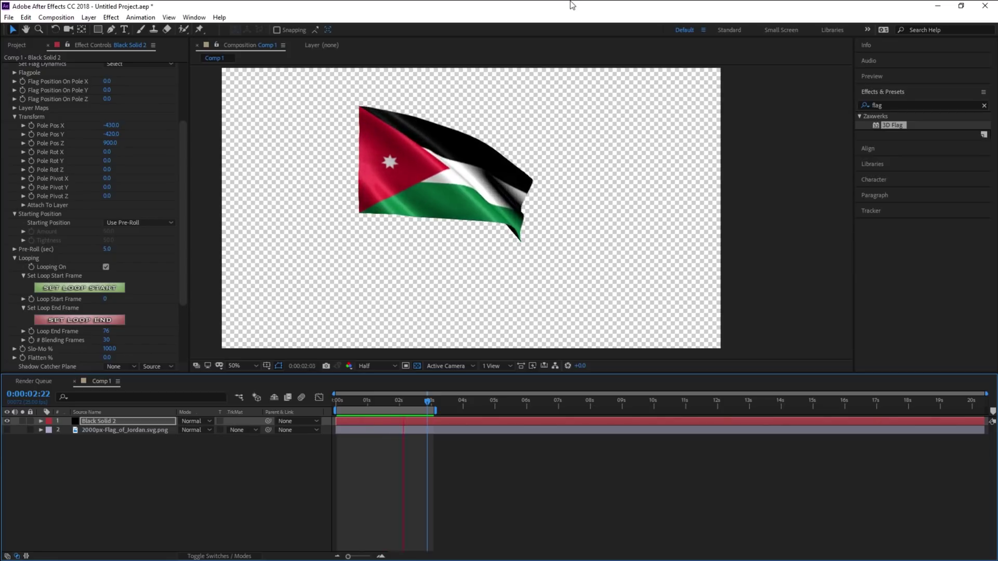
key(space)
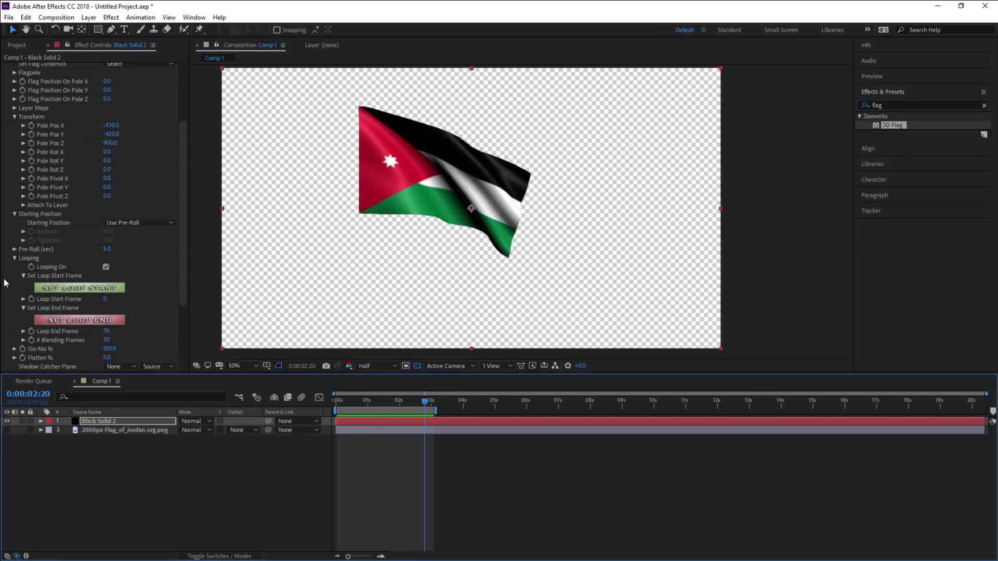
Set # Blending Frames to 30.
scroll(42, 342, down, 1)
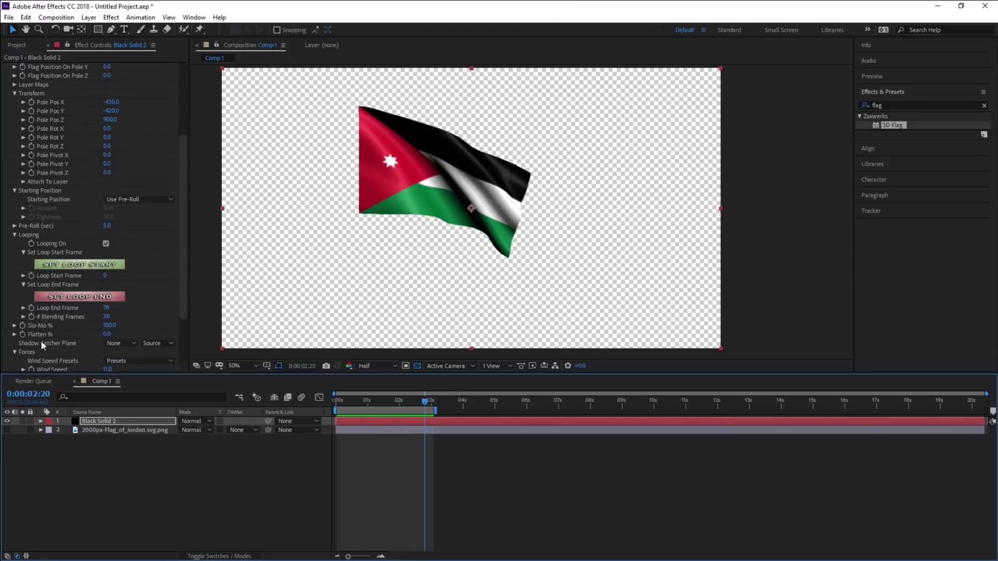
scroll(41, 341, down, 1)
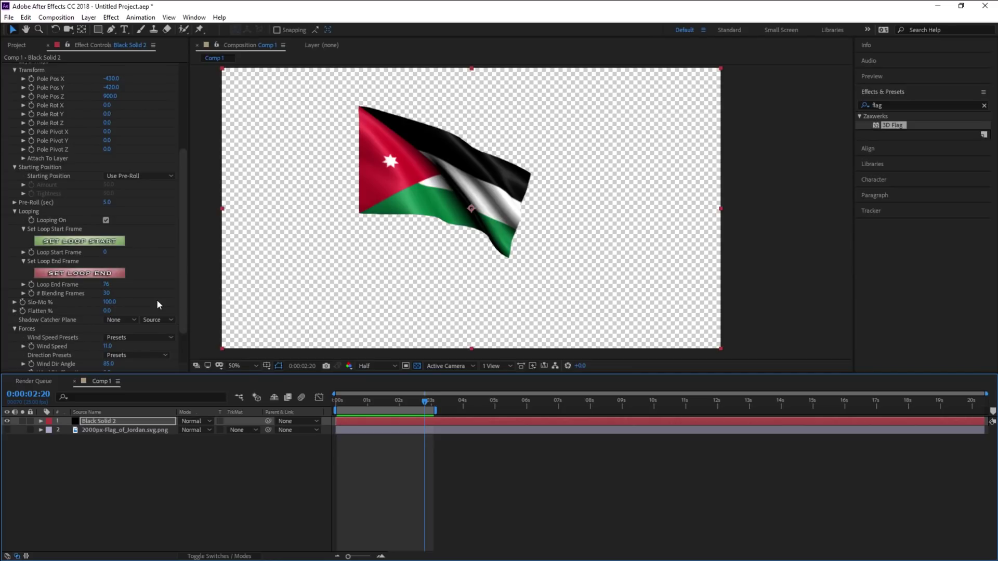
drag(106, 294, 89, 292)
click(105, 294)
text(30)
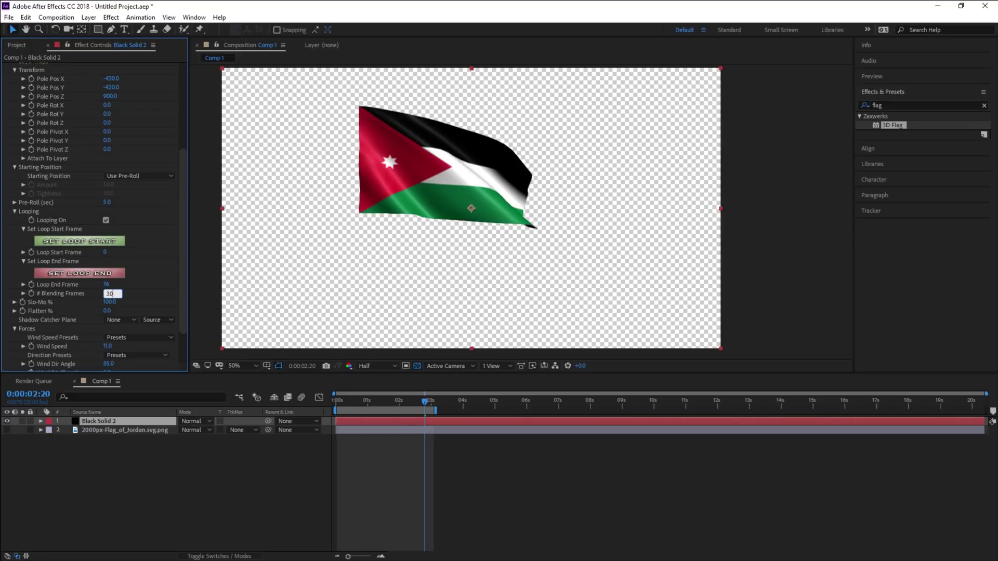
key(Return)
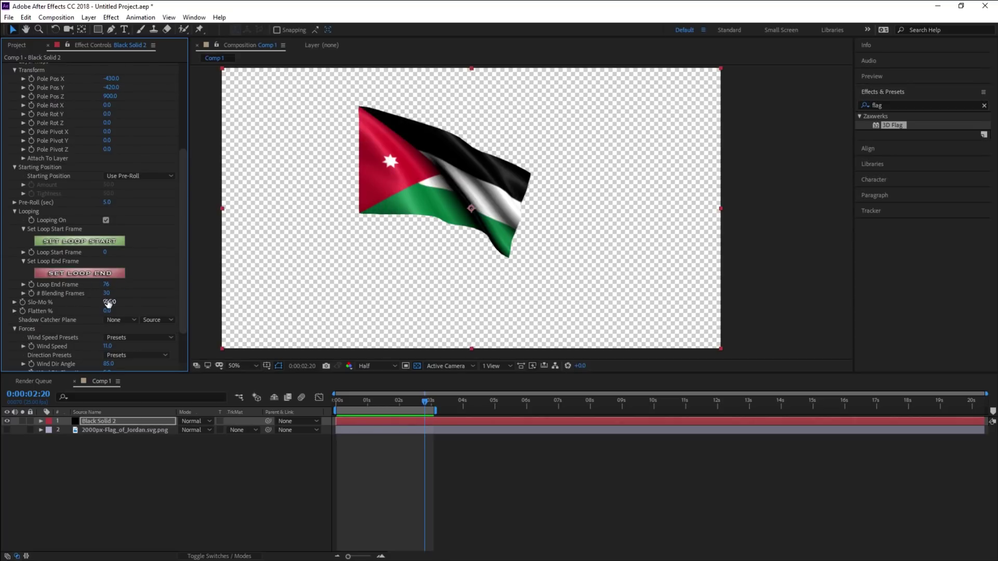
Preview the flag with Slo-Mo % at 150, then at 50.
click(108, 304)
text(150)
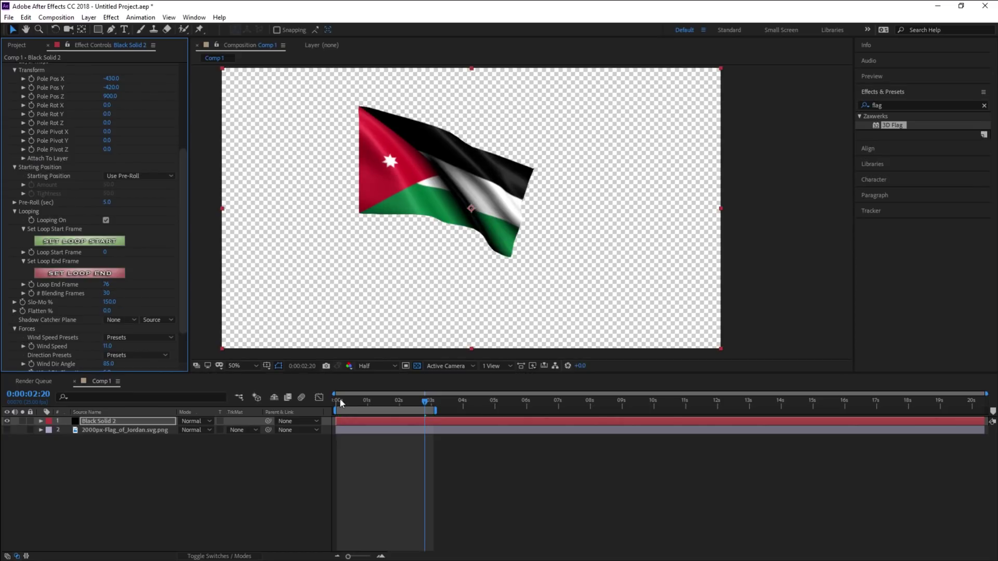
click(343, 402)
key(space)
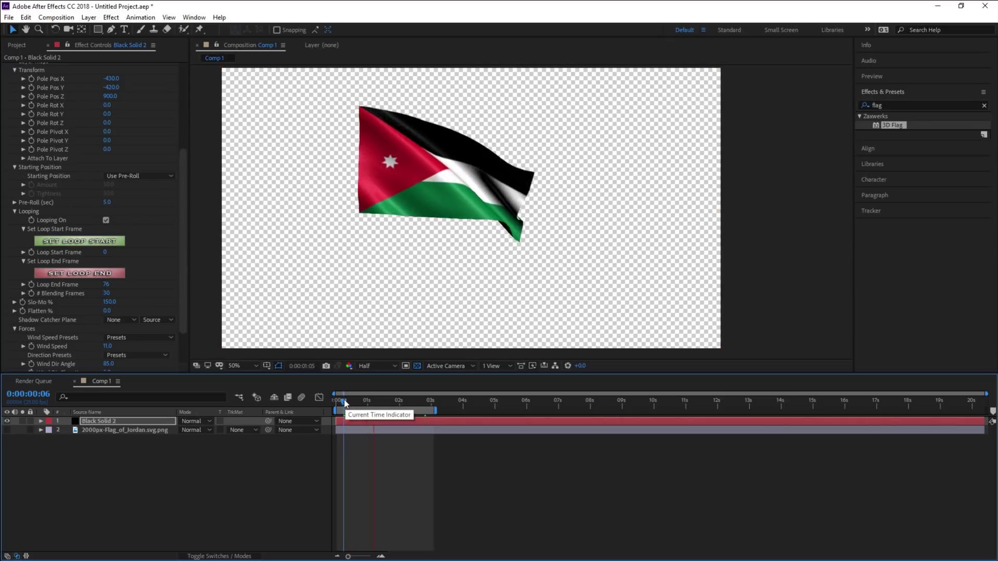
click(109, 302)
click(110, 302)
text(50)
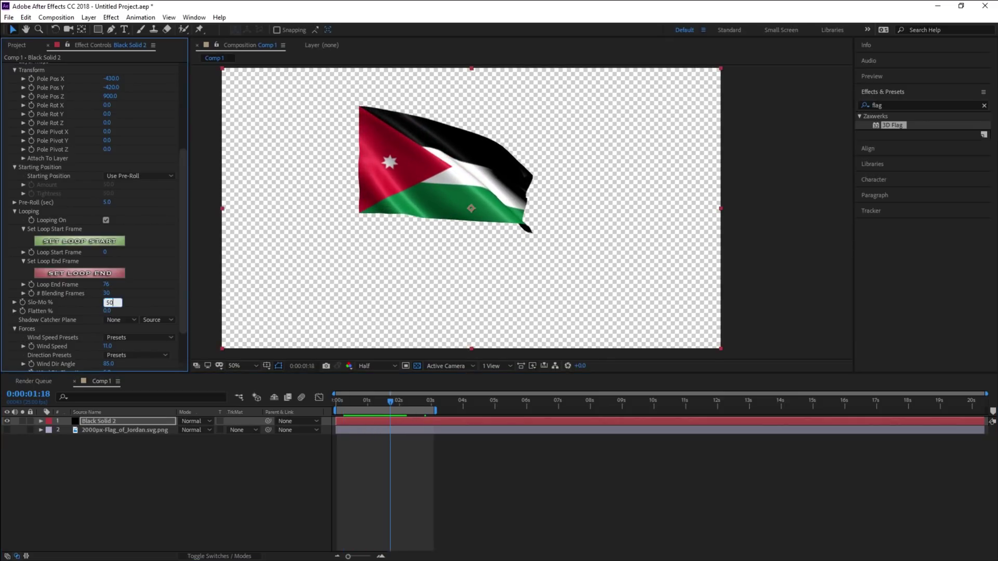
key(Return)
key(space)
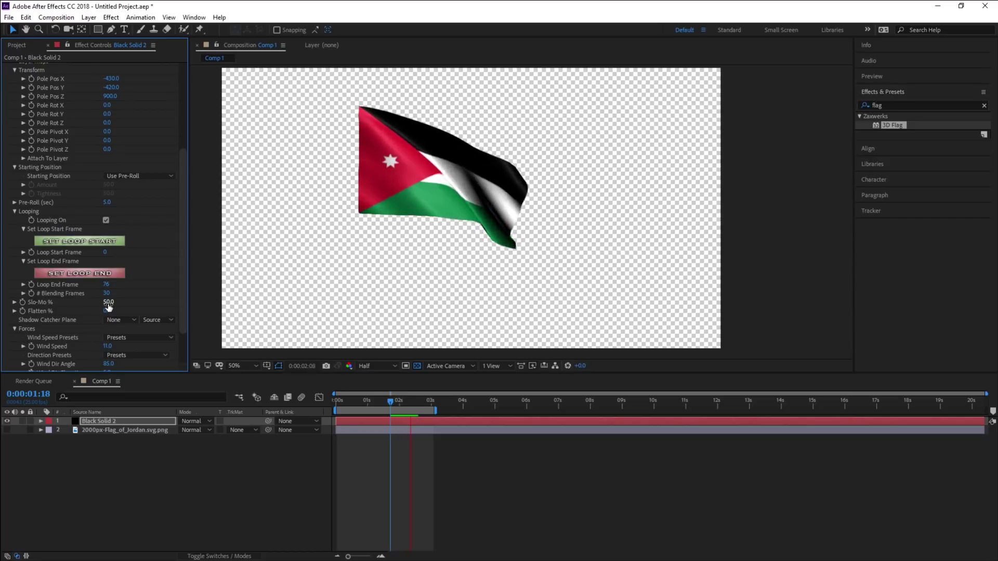
click(108, 303)
Return Slo-Mo % to 100 and raise Flatten % to 100.
click(108, 302)
text(1)
key(Return)
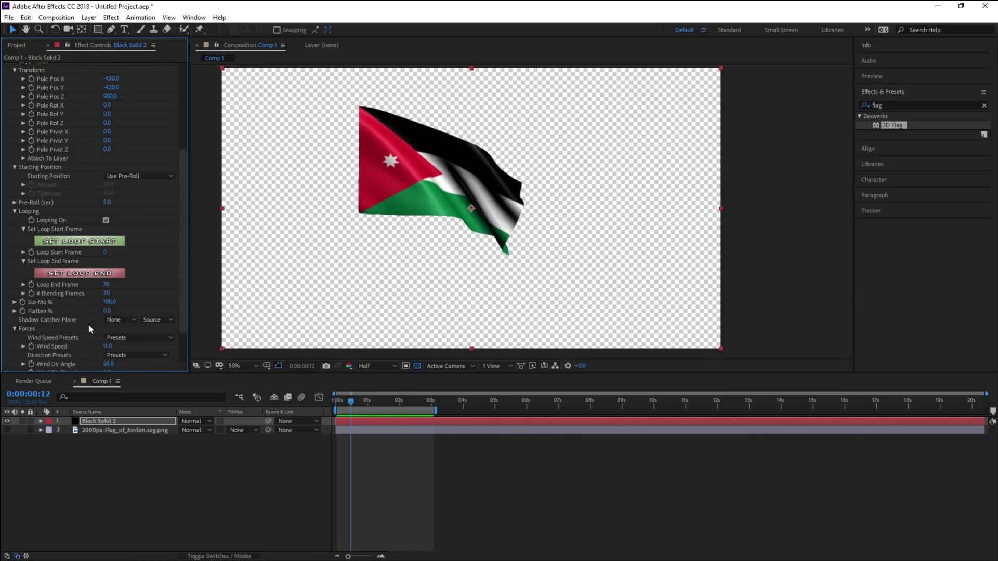
drag(107, 311, 165, 301)
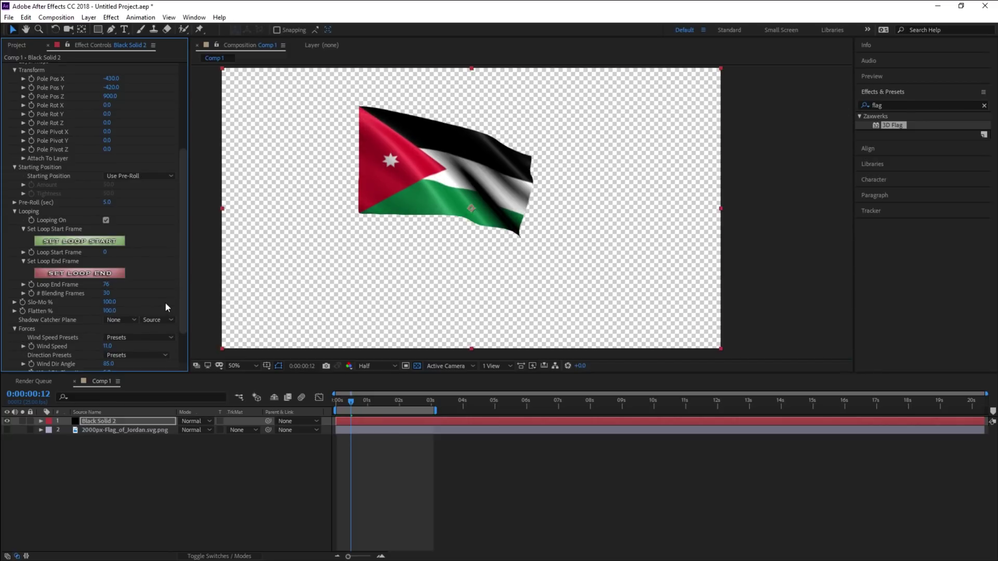
Preview the fully flattened flag, then set Flatten % to 80.
key(space)
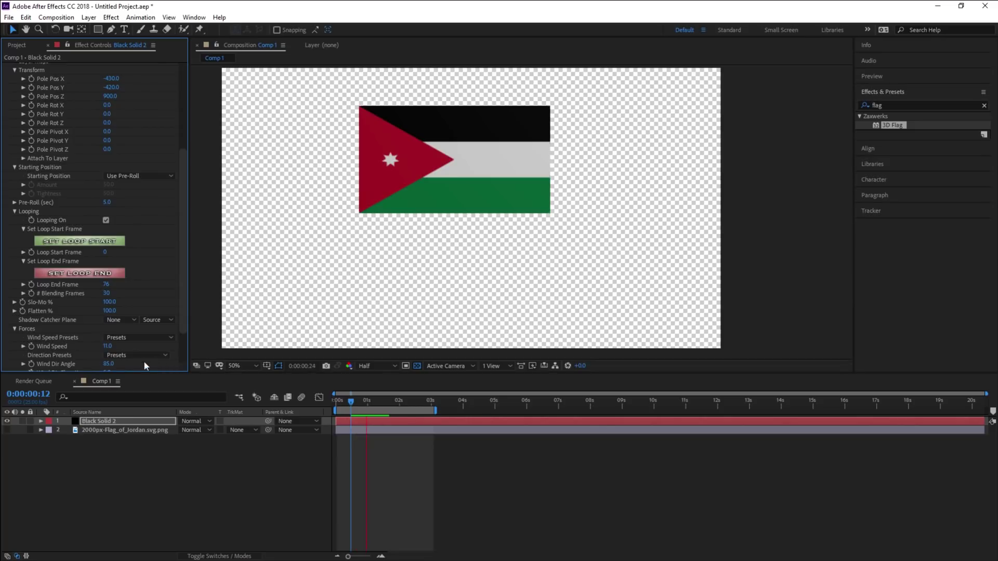
key(space)
click(110, 311)
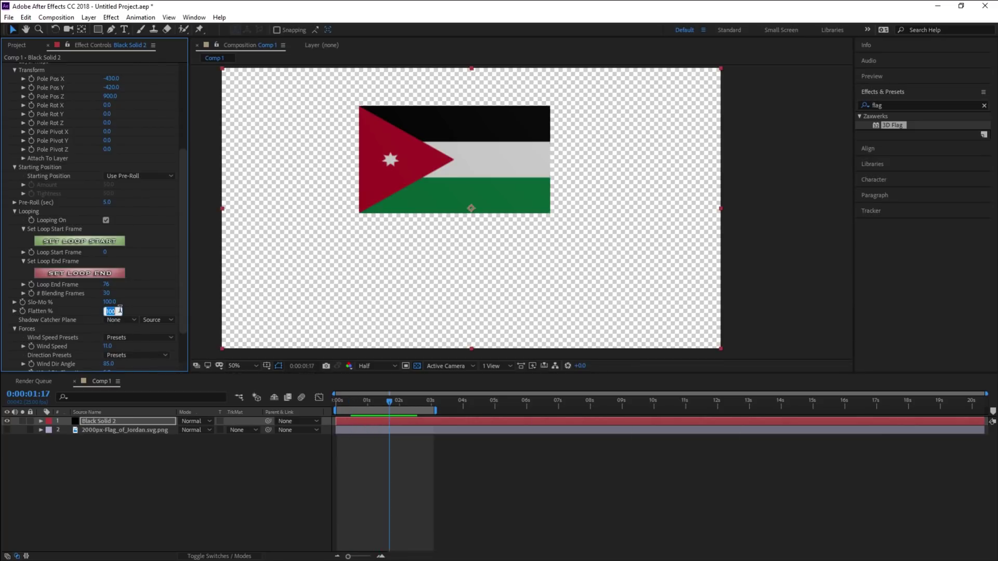
text(80)
key(Return)
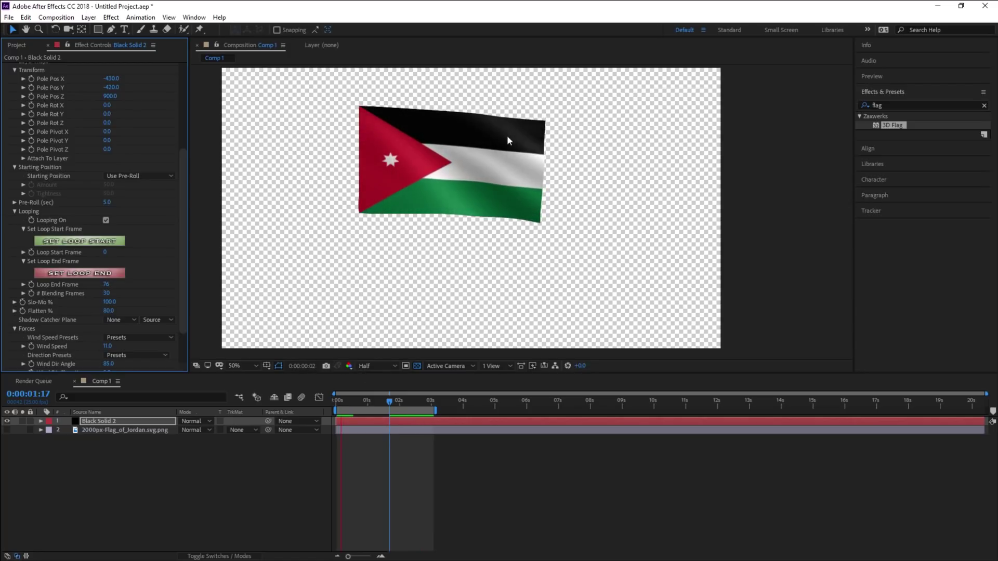
key(space)
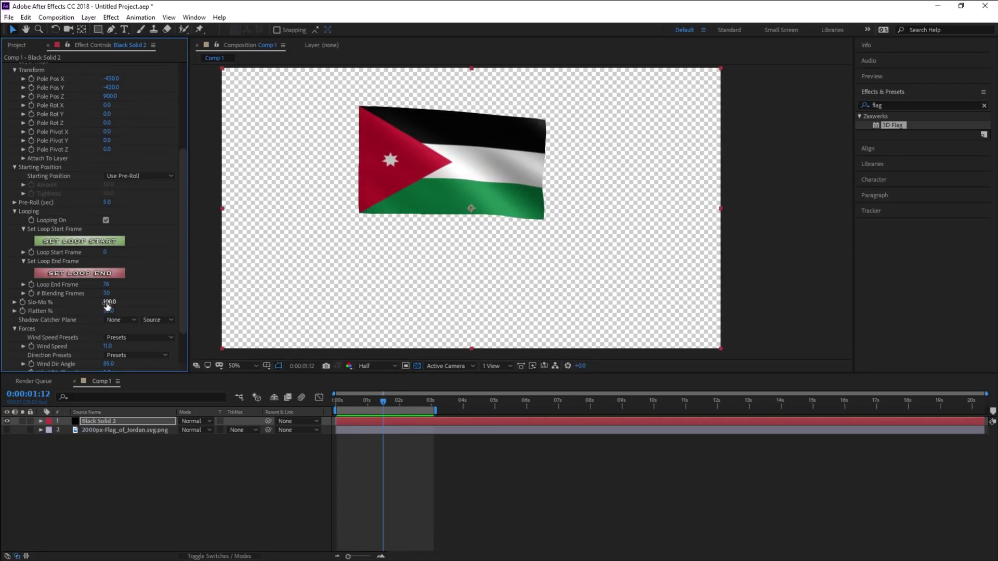
Set Flatten % to 10 and preview the deeper folds.
click(108, 310)
text(10)
key(Return)
key(space)
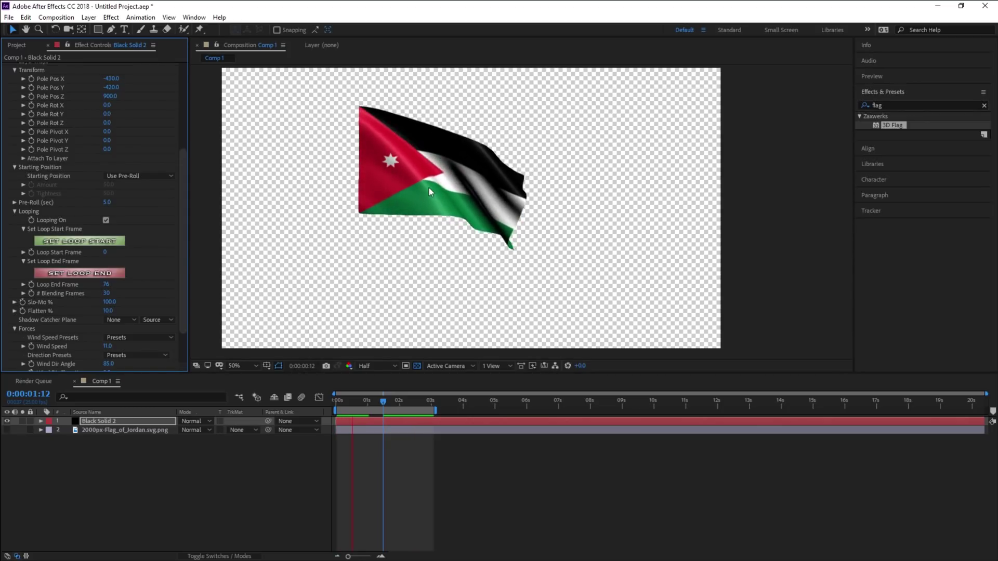
key(space)
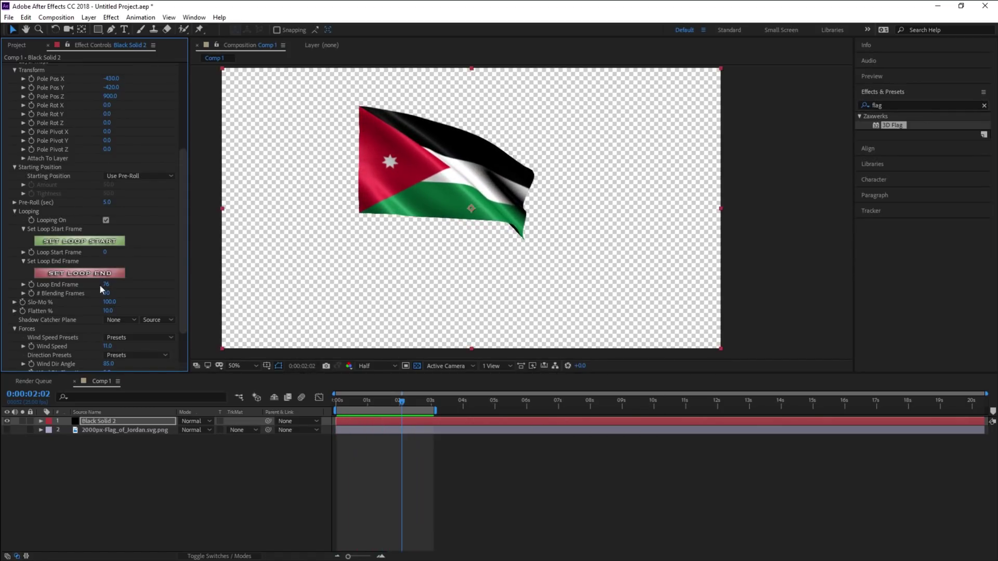
scroll(49, 311, down, 1)
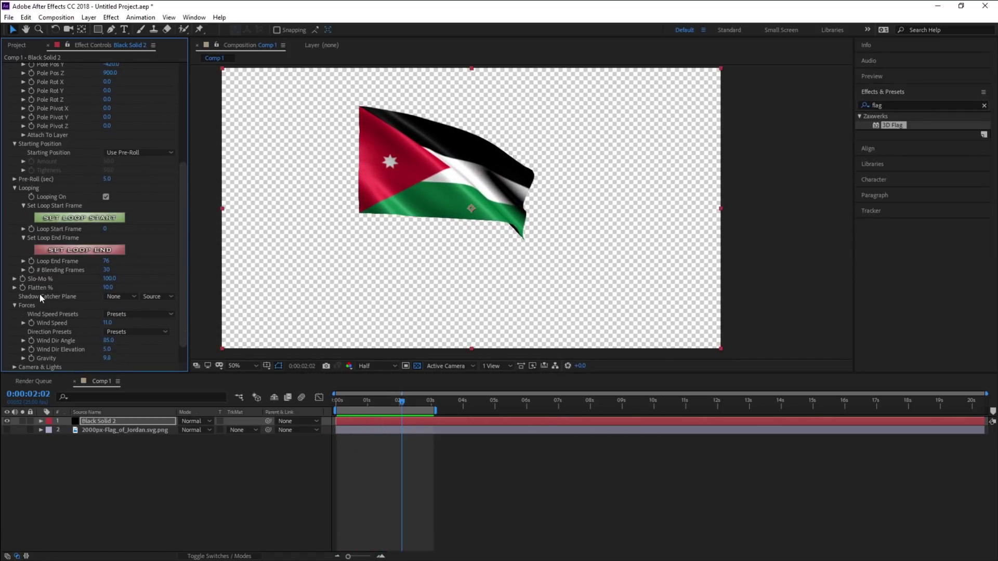
click(109, 296)
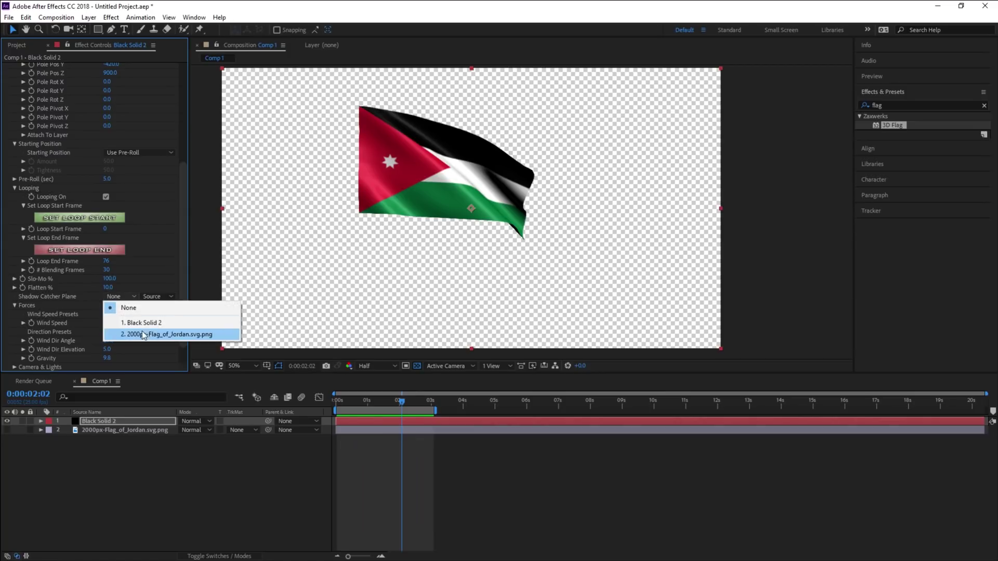
click(161, 494)
click(163, 496)
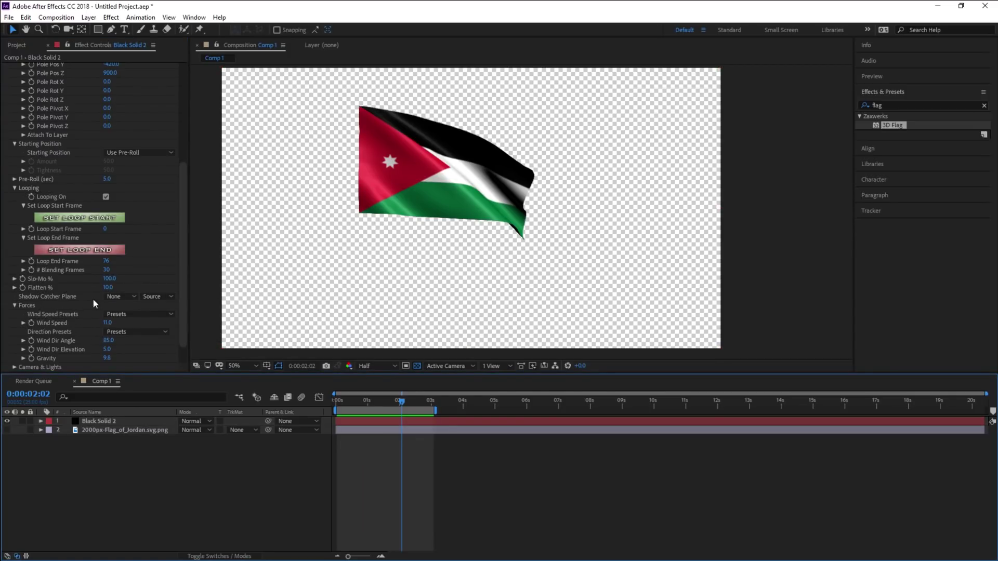
scroll(116, 301, down, 1)
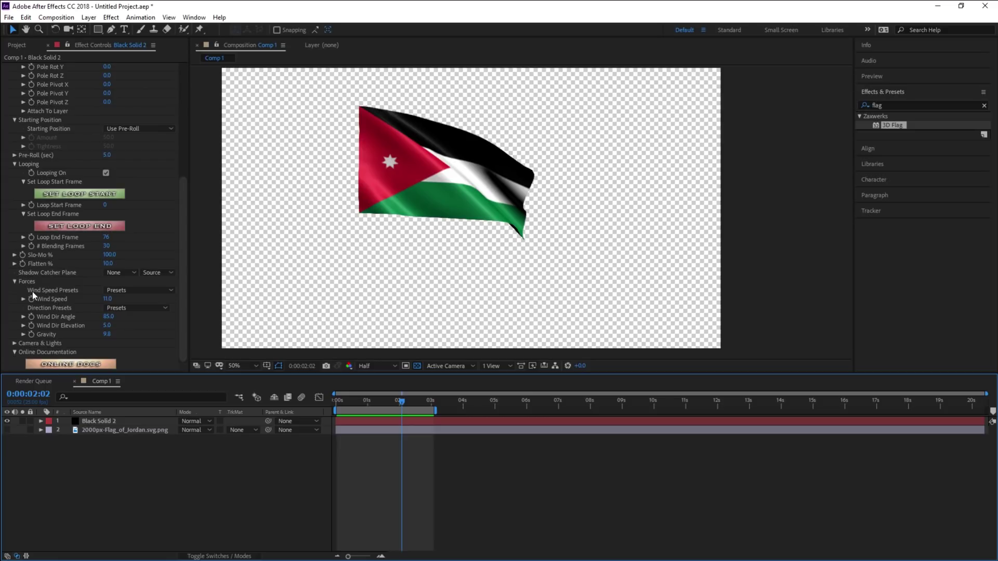
Apply the Windy - Steady wind speed preset, giving Wind Speed 16.5.
click(120, 291)
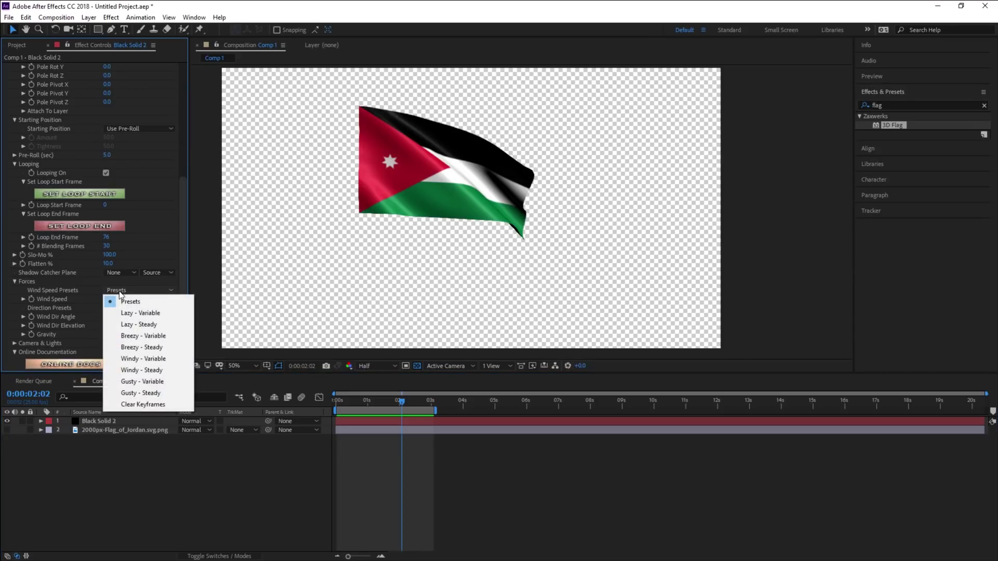
click(160, 371)
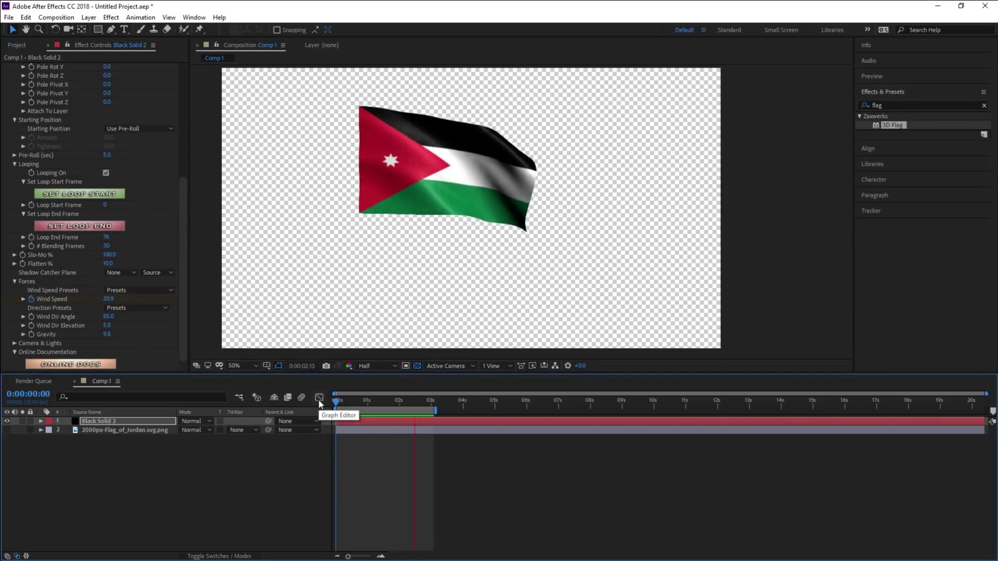
click(171, 295)
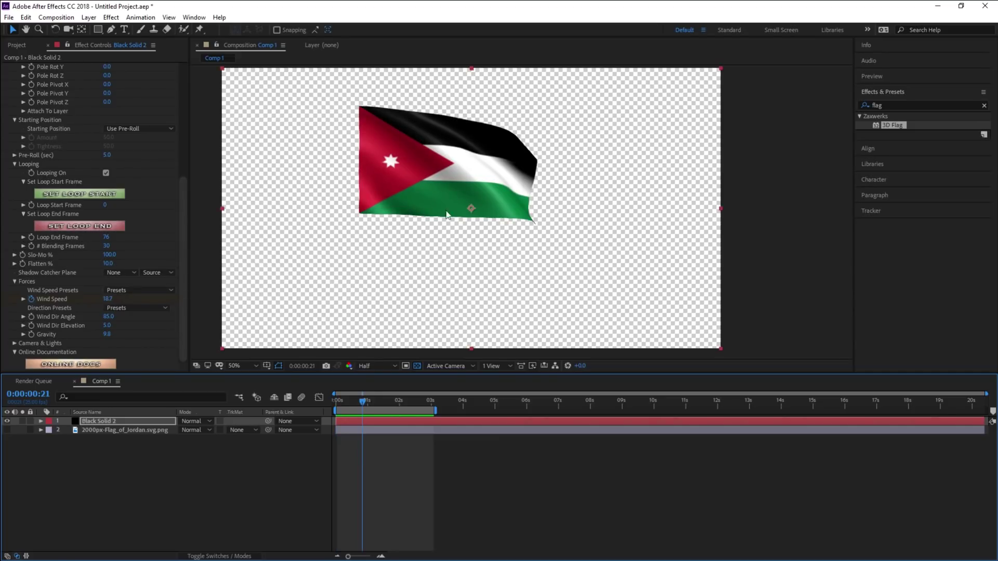
Apply a Set Flag Dynamics preset and preview the flag from the first frame.
scroll(117, 160, up, 3)
scroll(118, 162, up, 3)
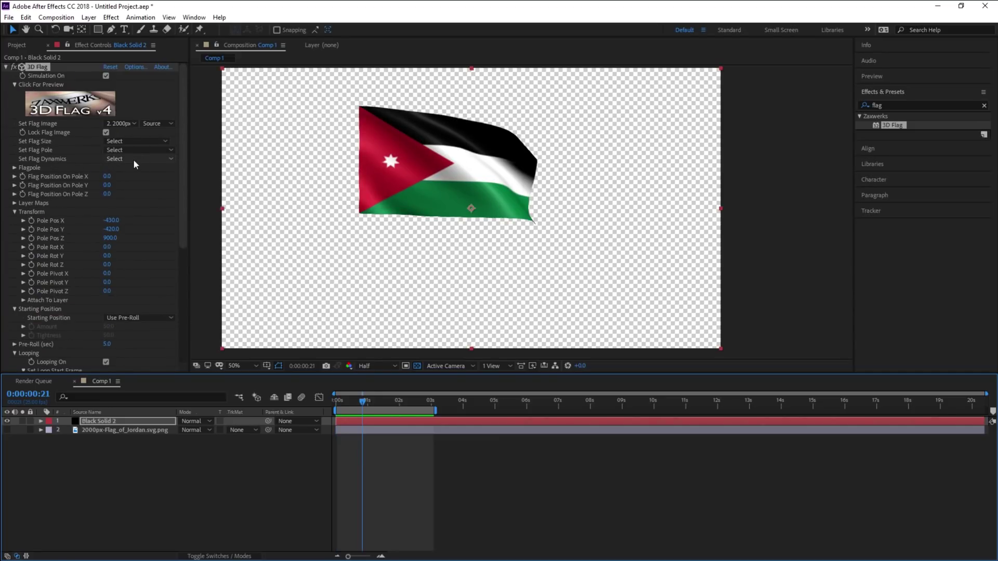
click(133, 159)
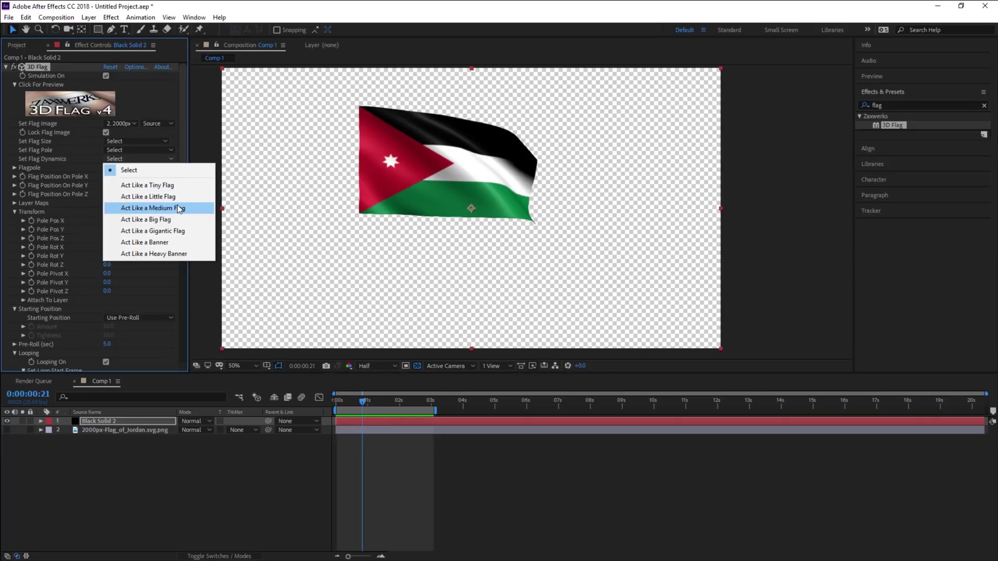
click(165, 197)
key(Home)
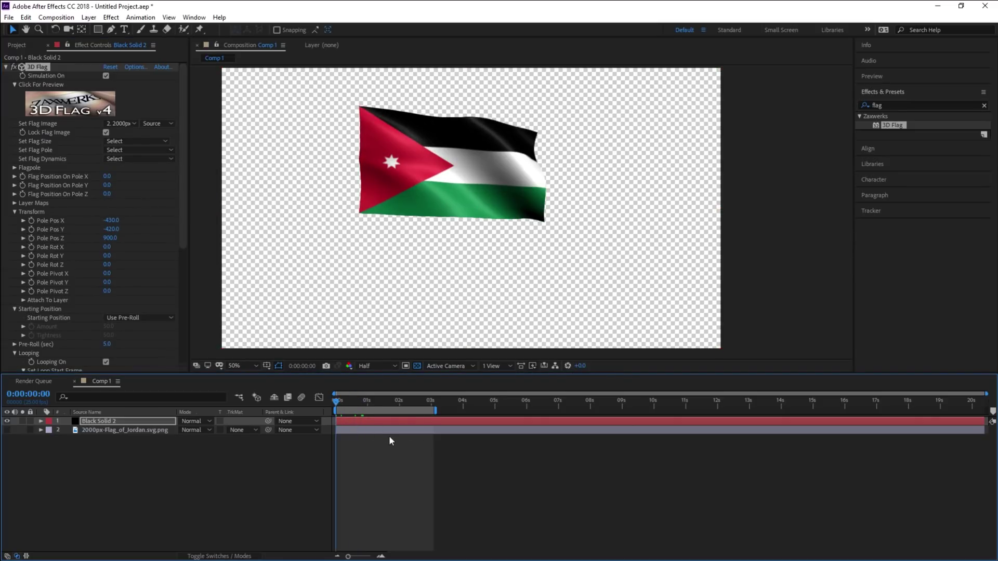
key(space)
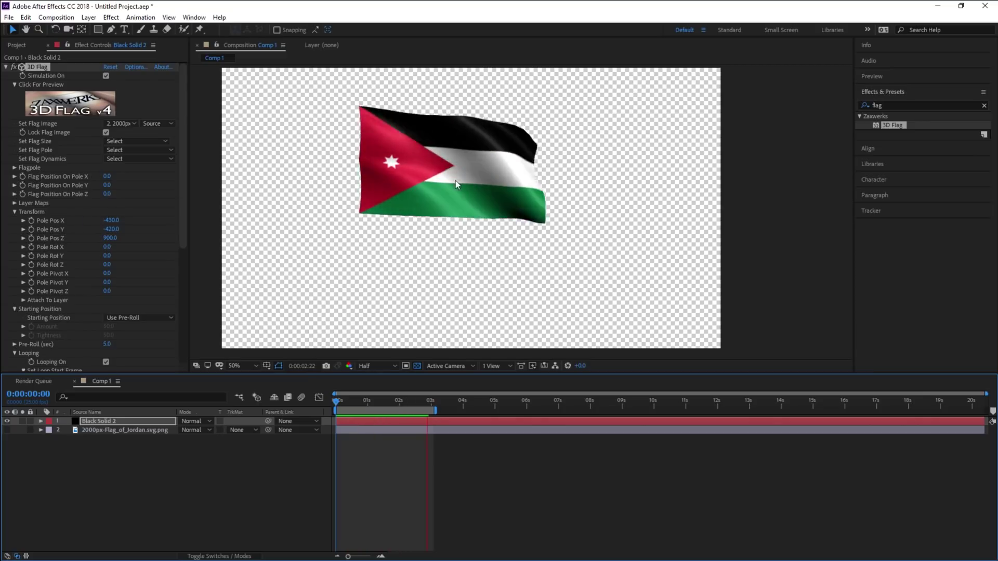
key(space)
Scrub Wind Speed higher, preview the flag, then apply the Lazy - Variable wind preset.
scroll(172, 280, down, 6)
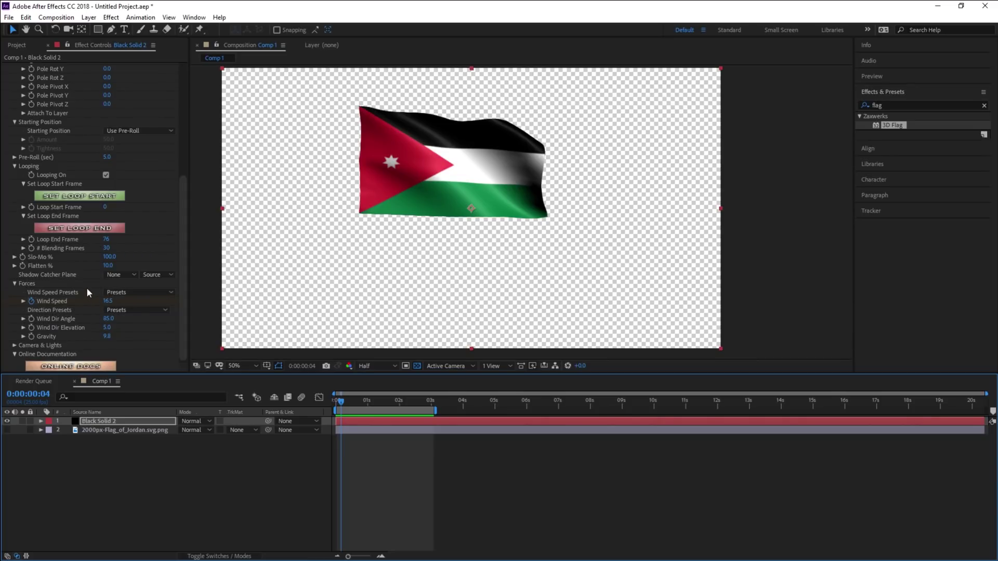
drag(108, 301, 613, 303)
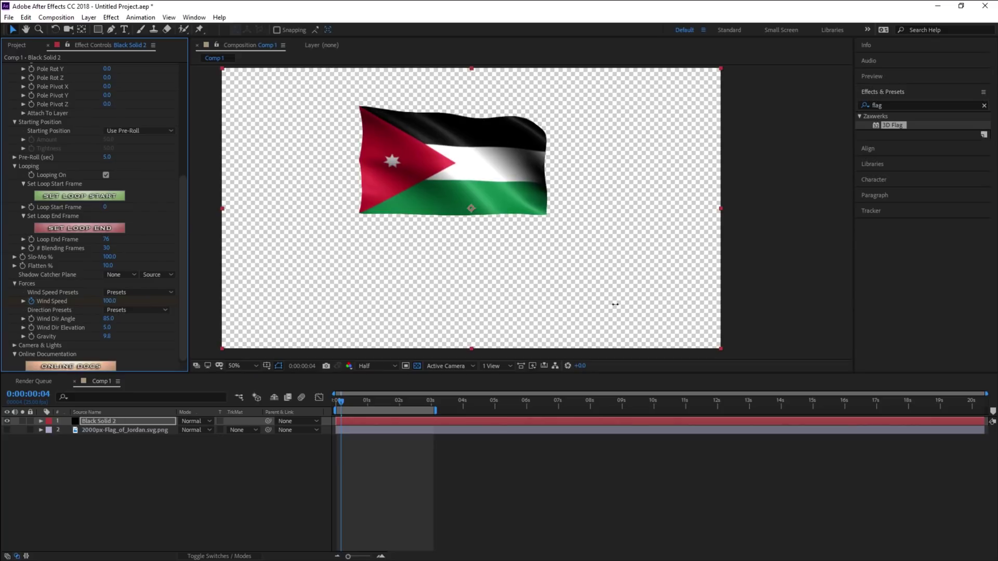
key(space)
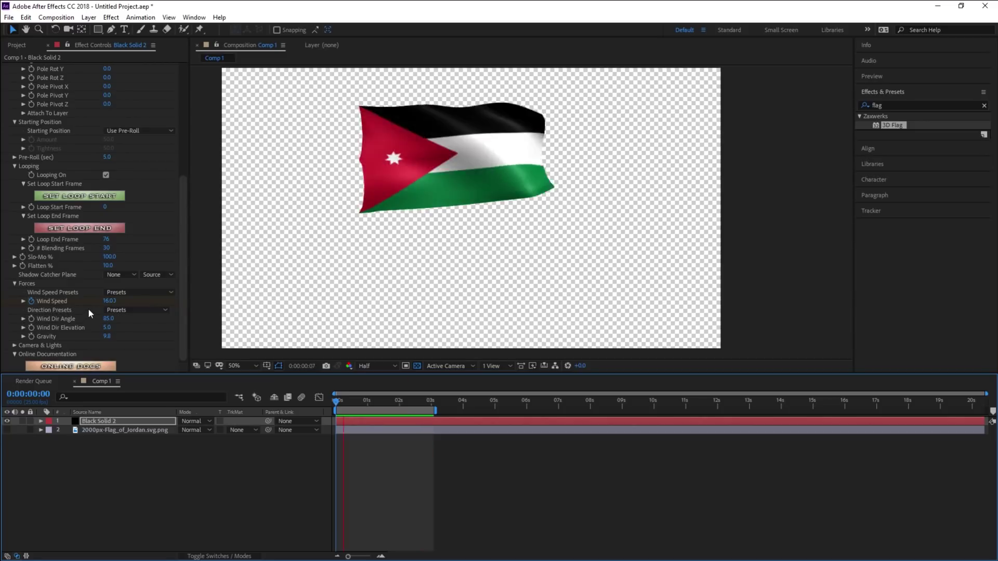
key(space)
click(116, 293)
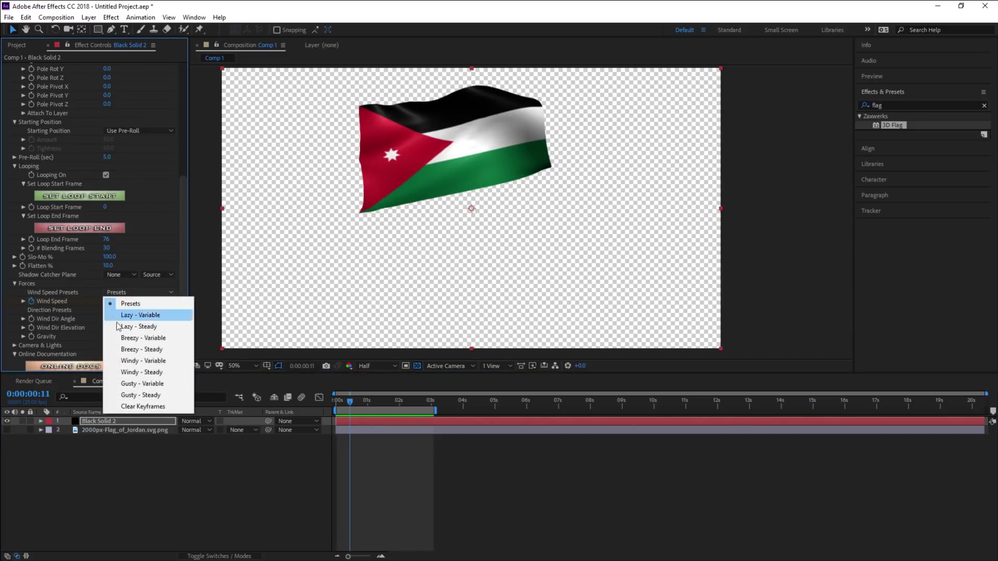
click(104, 315)
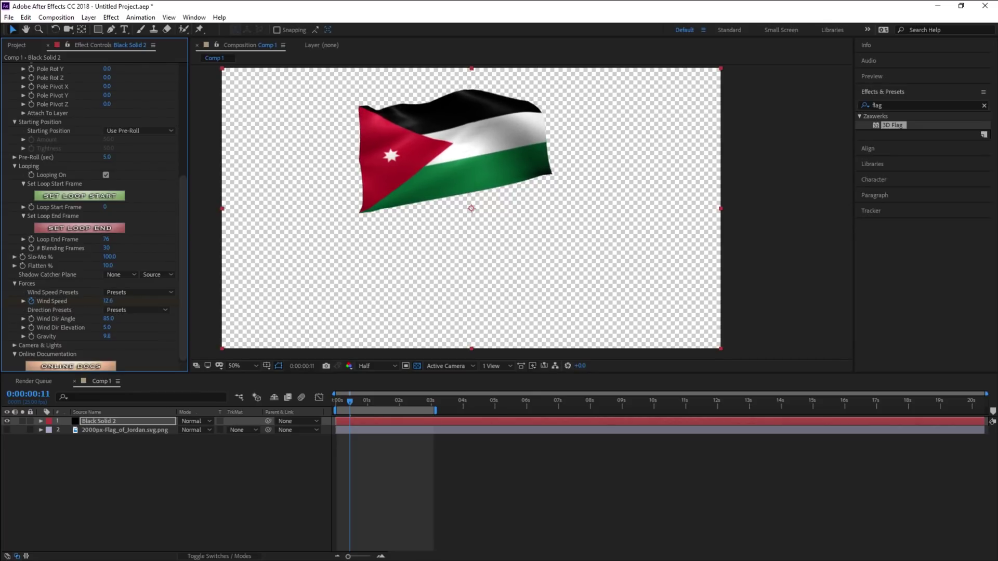
Adjust Wind Speed and preview, then try the Gusty - Steady wind preset.
drag(108, 301, 223, 309)
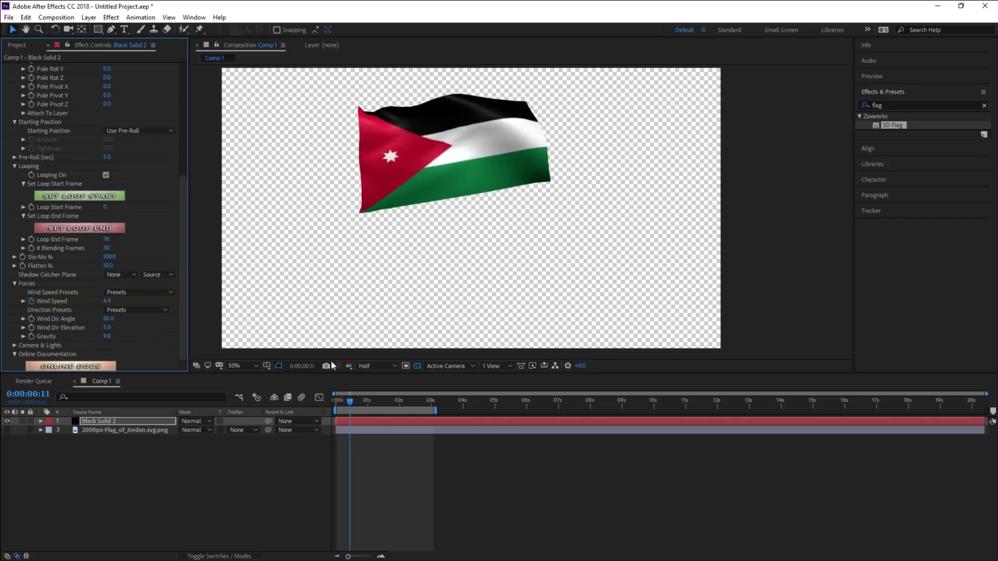
key(space)
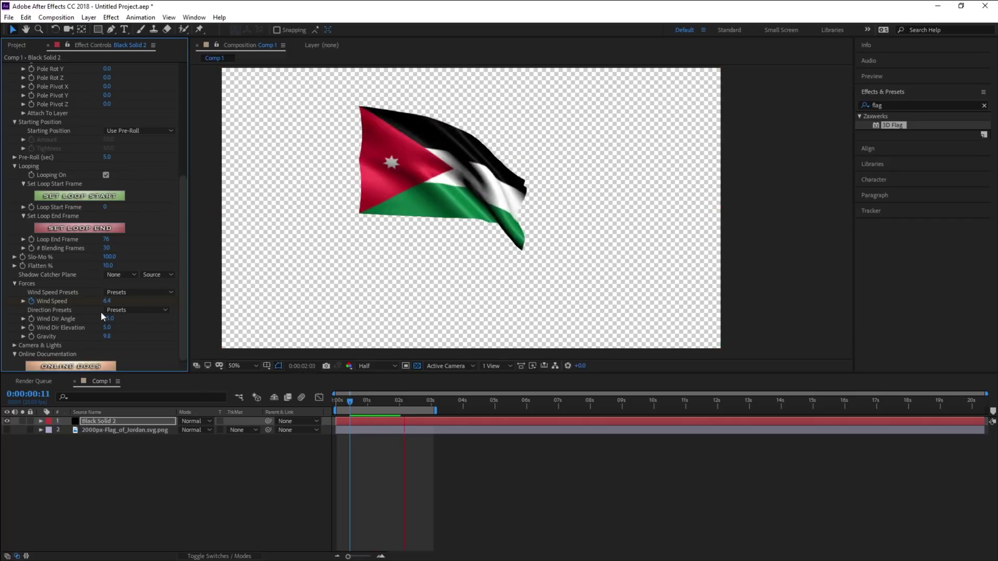
click(112, 301)
click(132, 294)
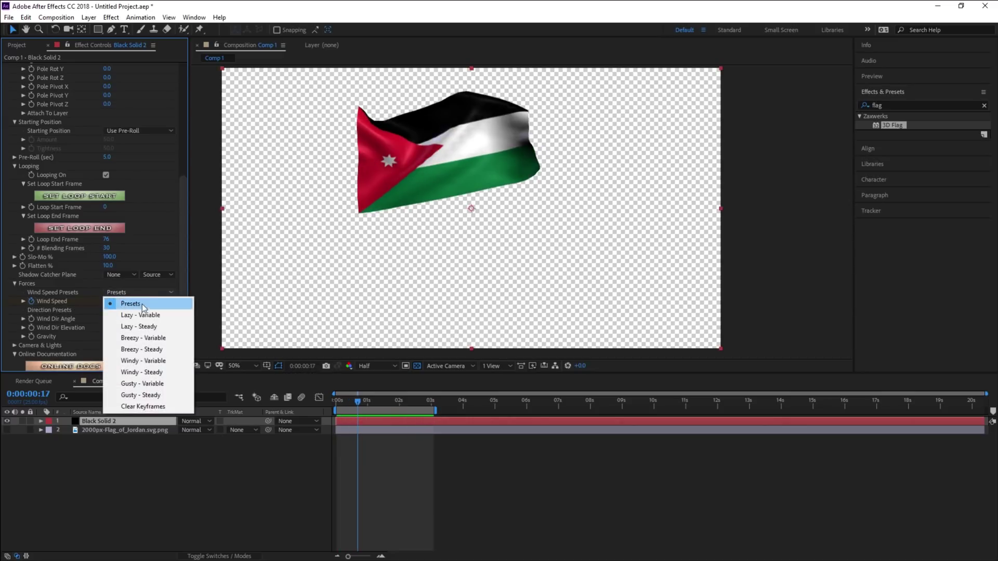
click(163, 393)
key(space)
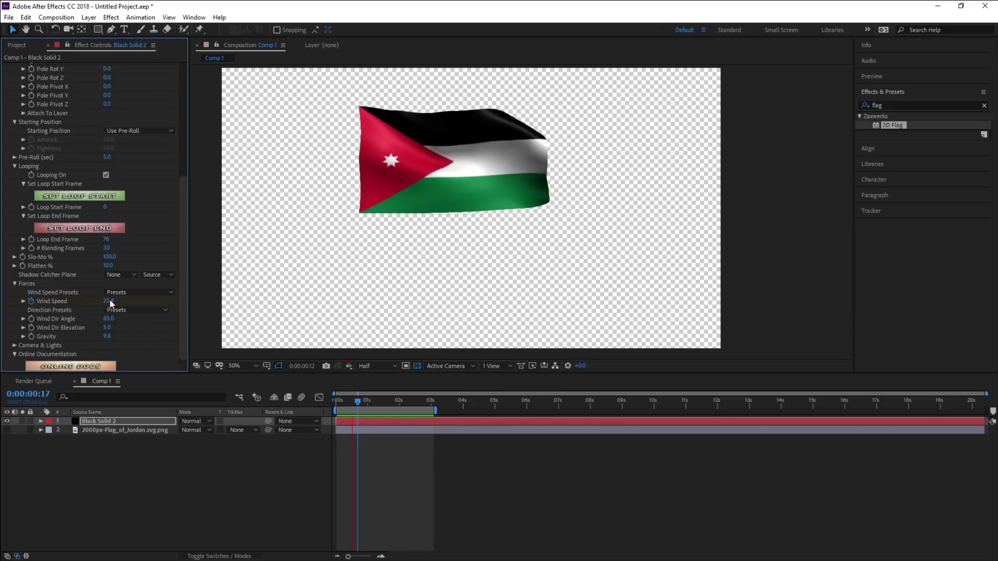
key(space)
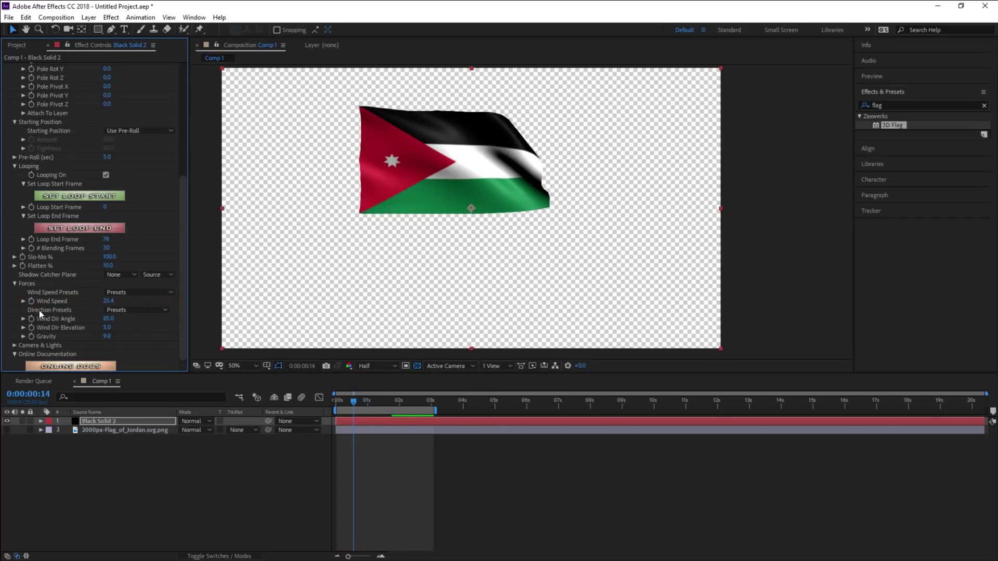
Set Wind Speed to 2 and preview the drooping flag.
click(108, 302)
text(2)
key(Return)
key(space)
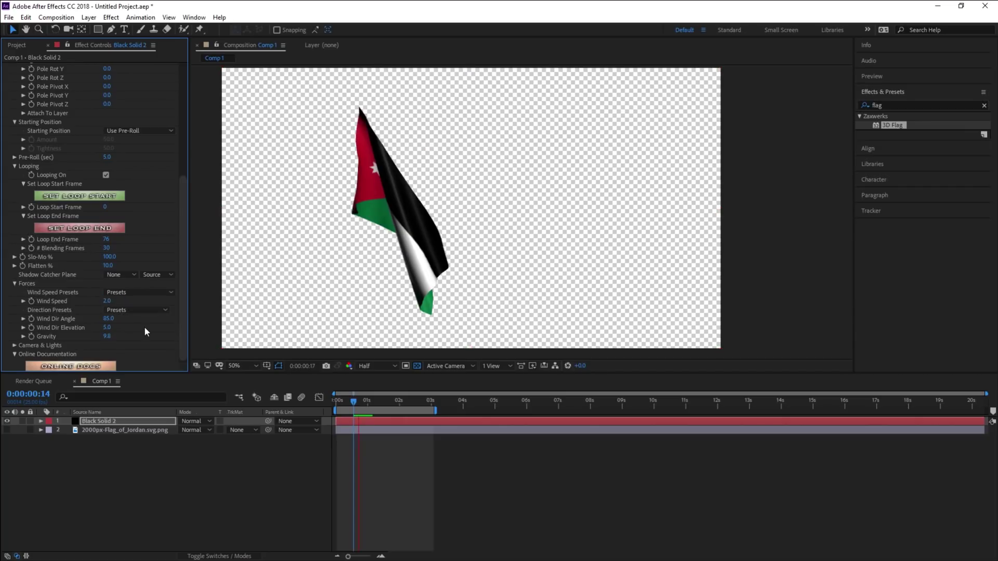
key(space)
Enter a Wind Speed of 10 and preview the steadily waving flag.
click(108, 302)
text(10)
key(Return)
key(space)
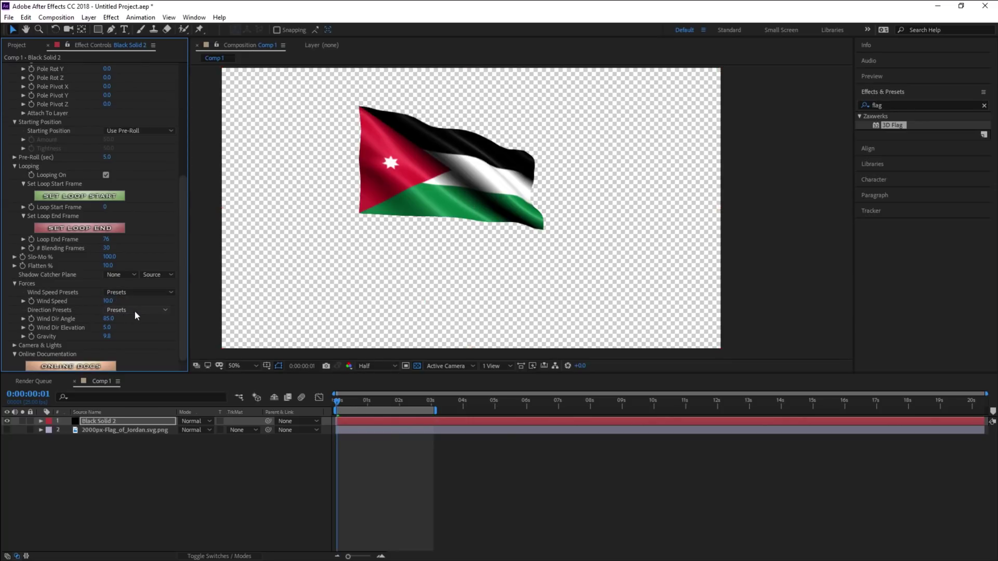
Try the Back wind direction preset, preview it, then restore the wind angle to 85.
click(139, 311)
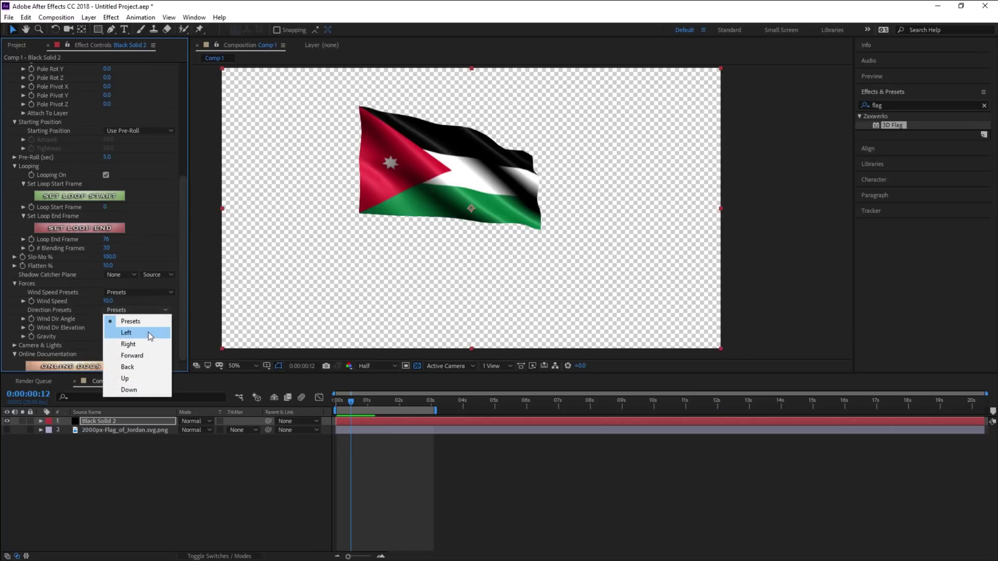
click(136, 366)
key(space)
click(139, 310)
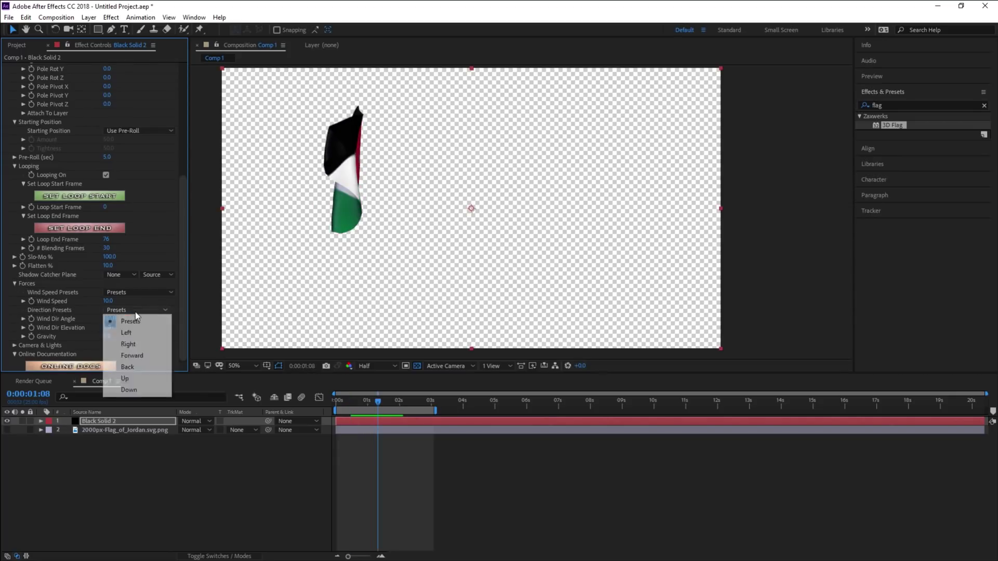
click(139, 345)
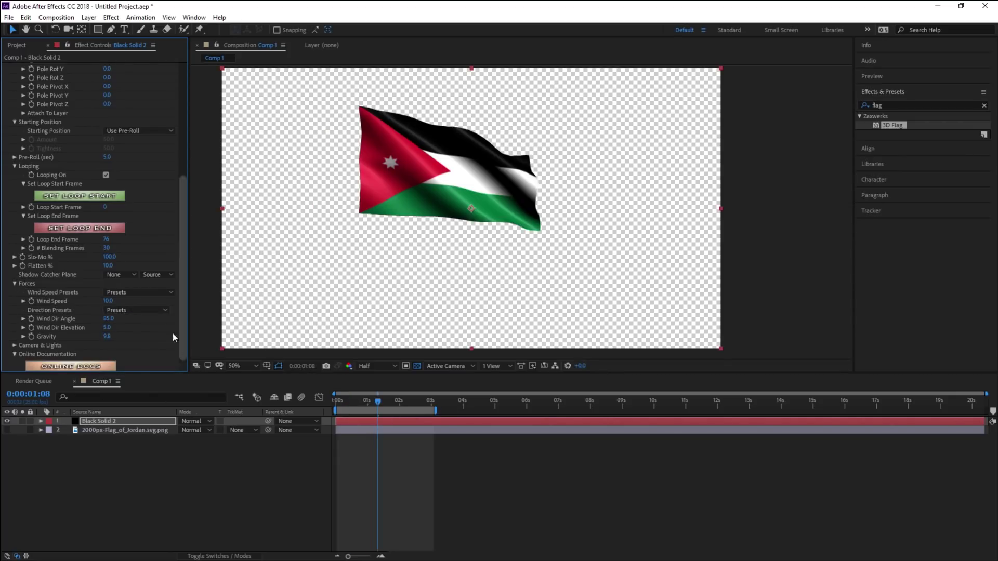
Try the Up direction preset, then apply Right (angle 85, elevation 5) and preview.
click(123, 310)
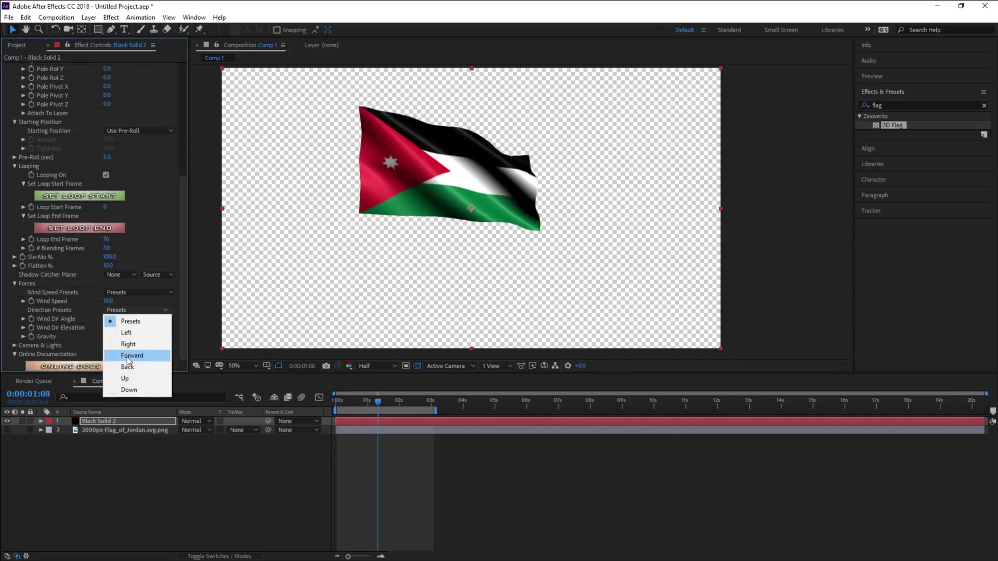
click(137, 379)
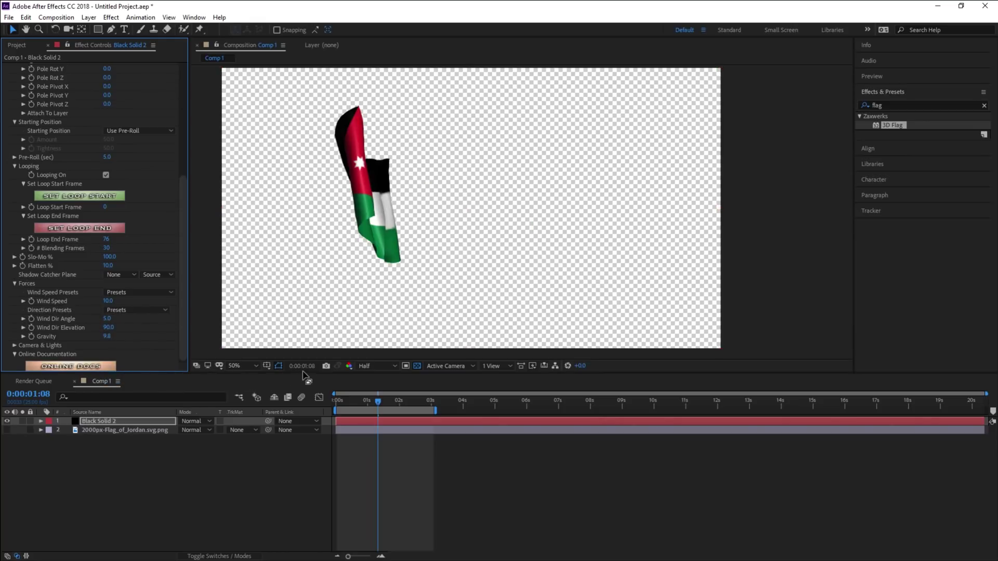
key(space)
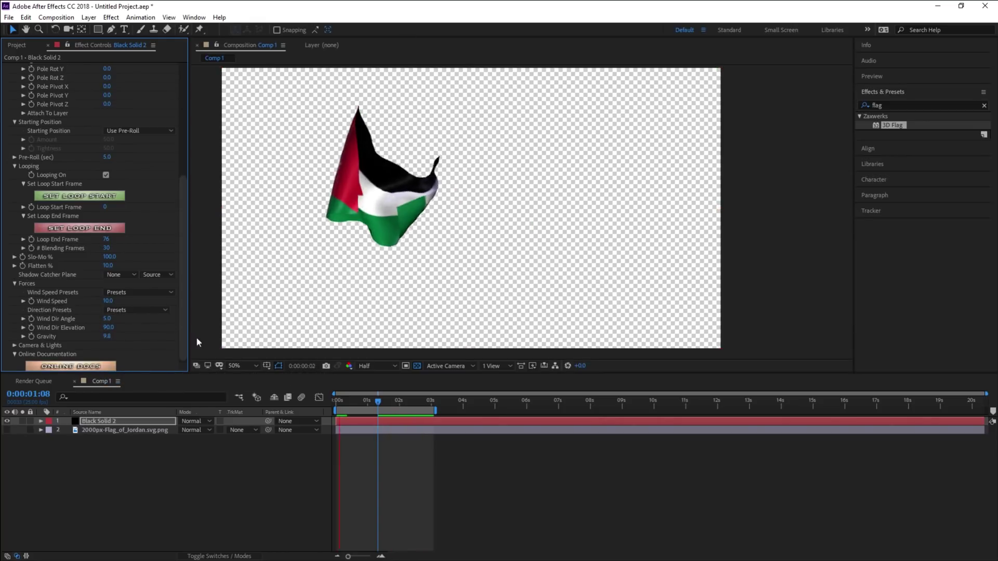
click(132, 309)
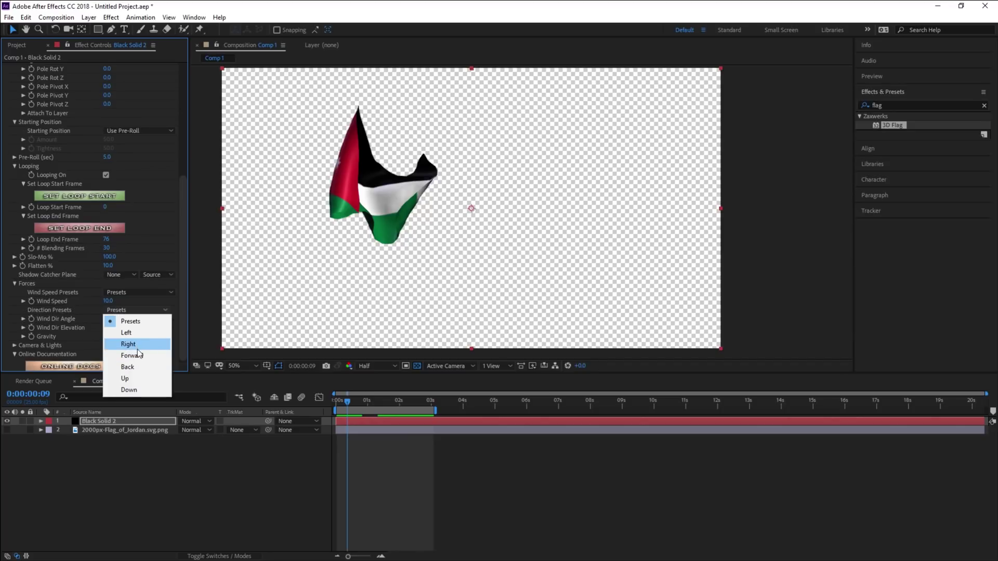
click(142, 343)
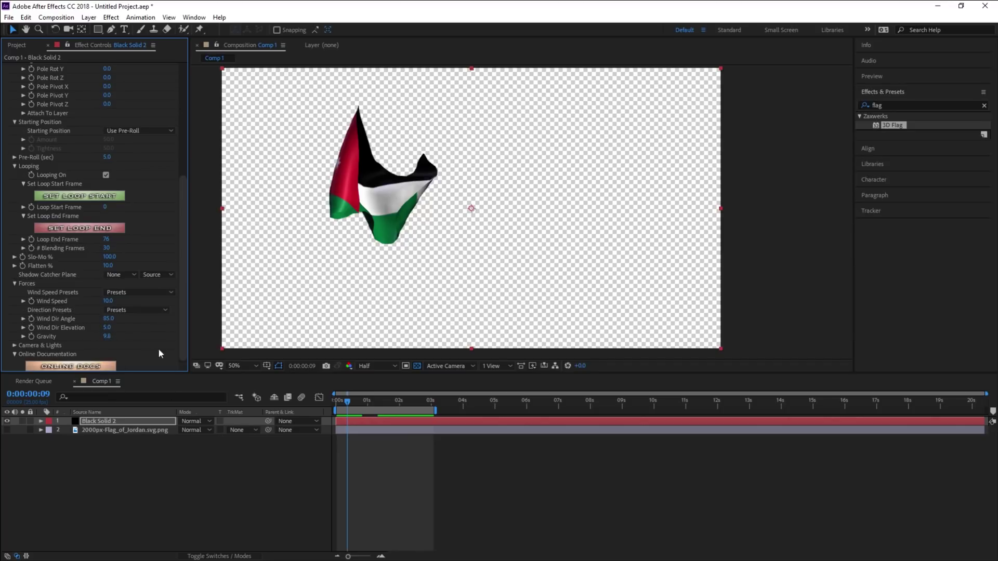
key(space)
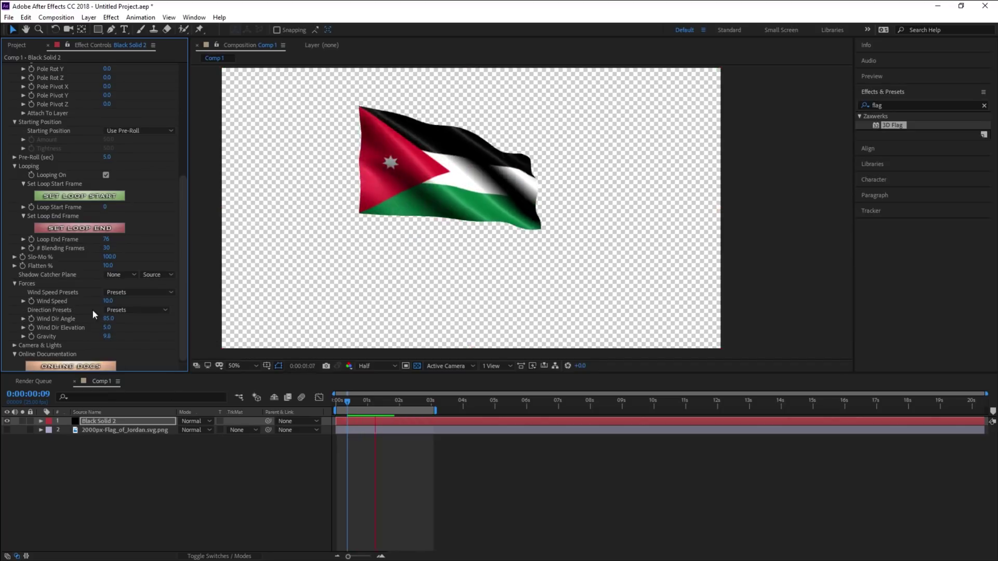
key(space)
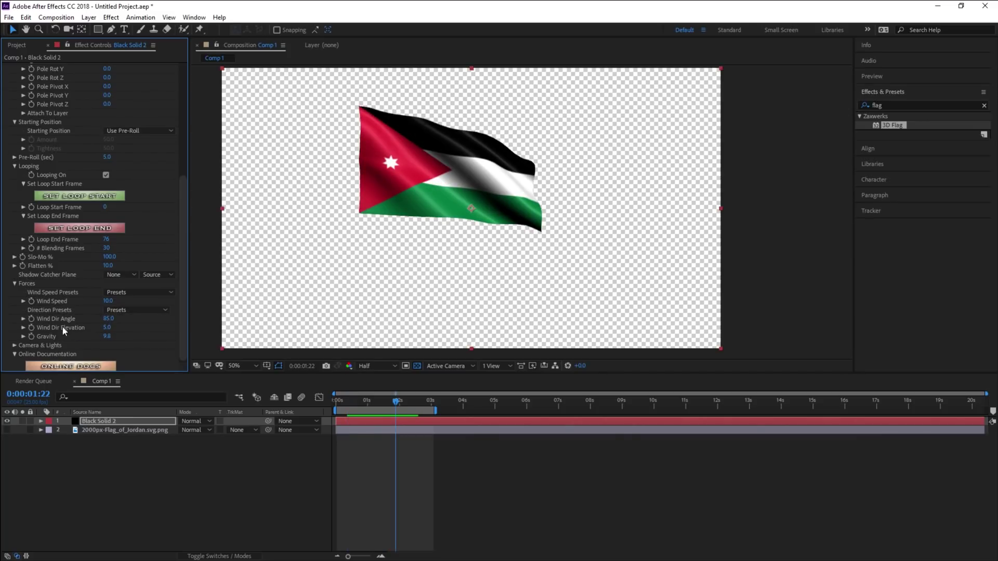
Turn Wind Dir Angle to 219, then raise Gravity and preview a drooping flag.
click(115, 310)
click(85, 322)
mouse_move(108, 318)
mouse_down()
mouse_move(177, 319)
mouse_move(109, 346)
mouse_move(111, 333)
mouse_up()
scroll(52, 333, down, 1)
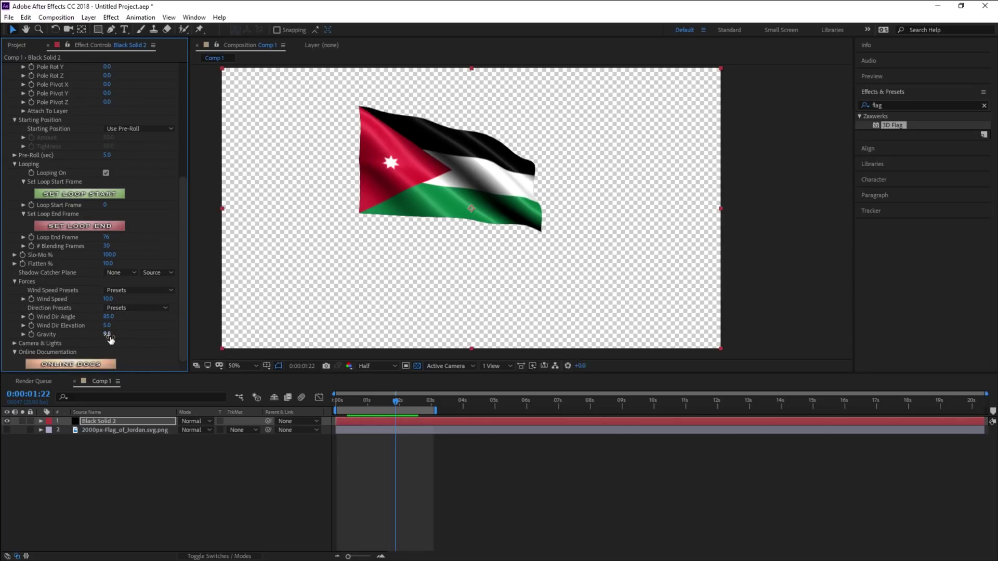
drag(107, 335, 240, 341)
key(space)
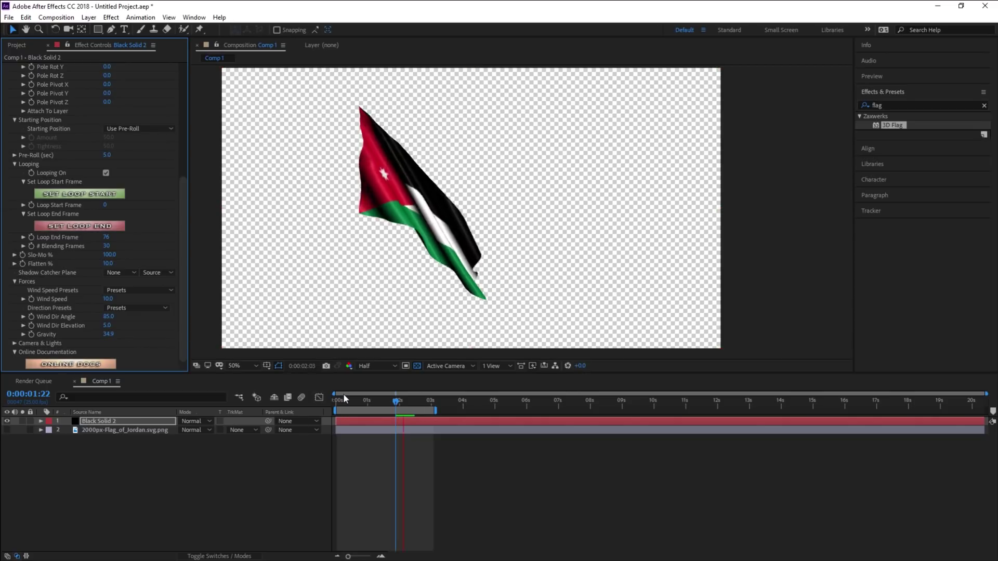
key(space)
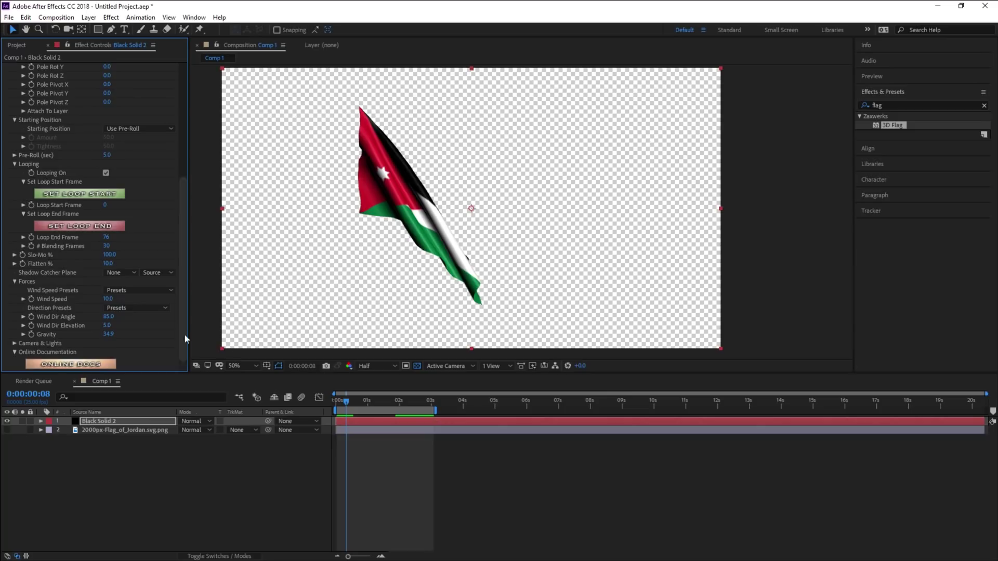
Lower Gravity to -2.6 and preview the flag flying flatter.
drag(114, 338, 16, 343)
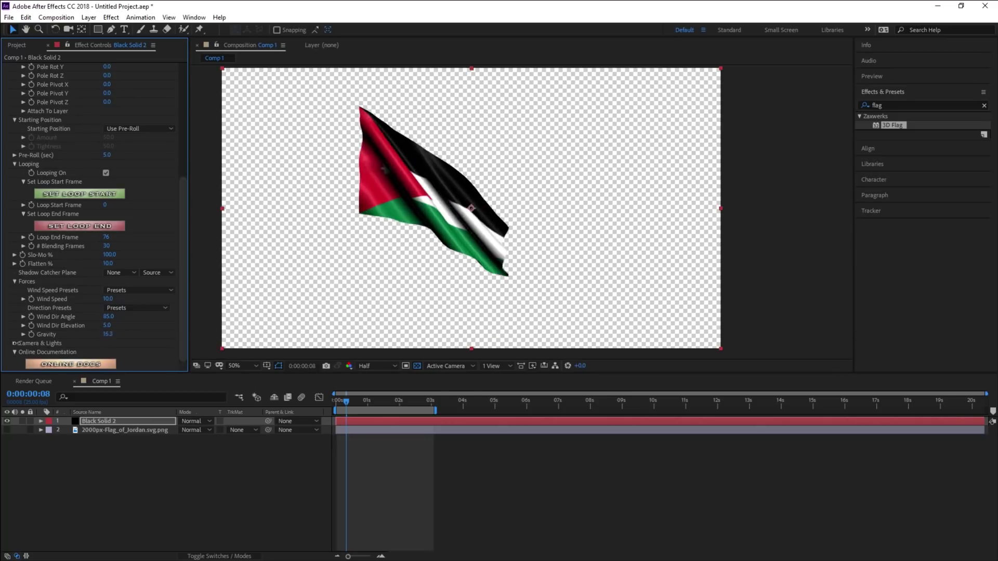
drag(106, 334, 78, 334)
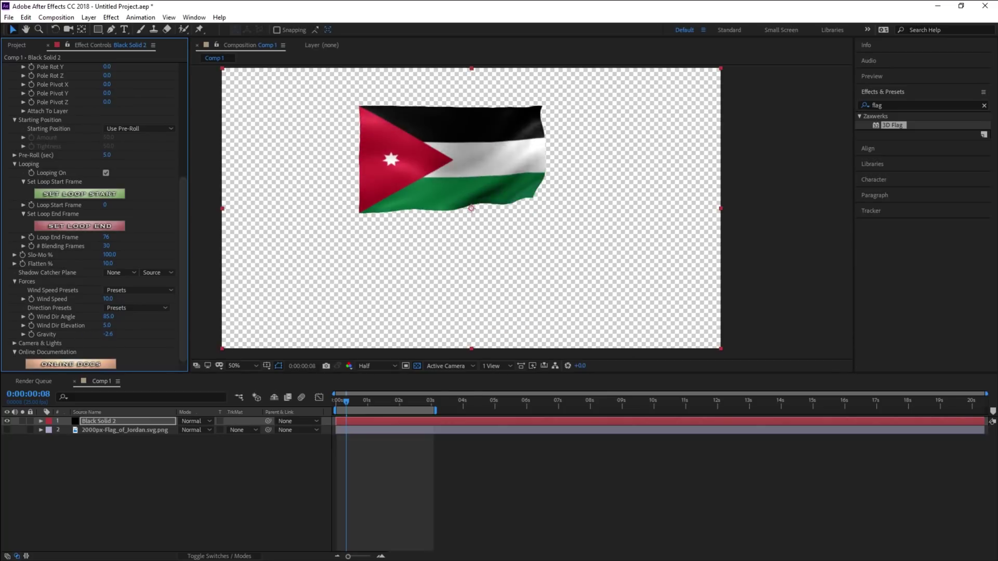
key(space)
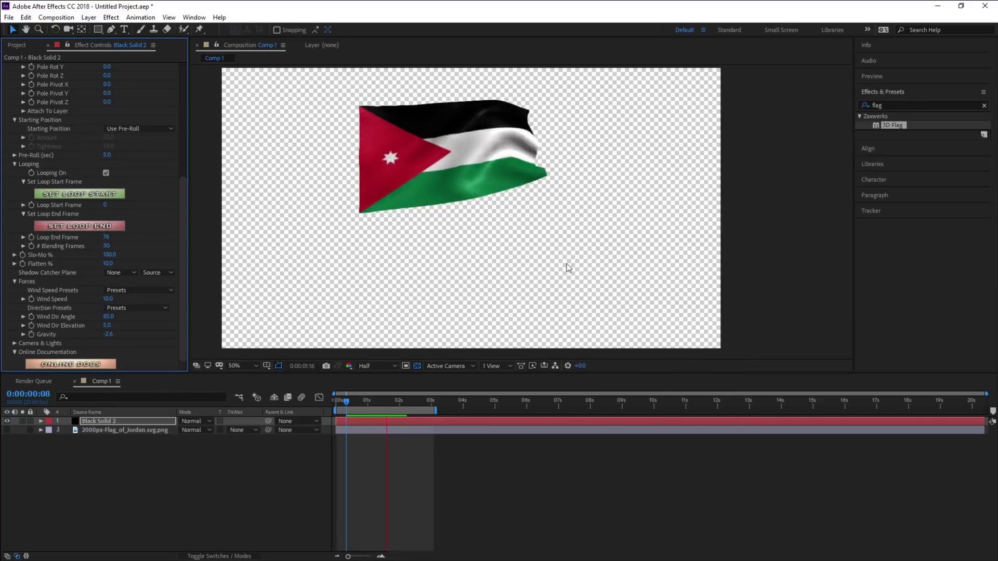
key(space)
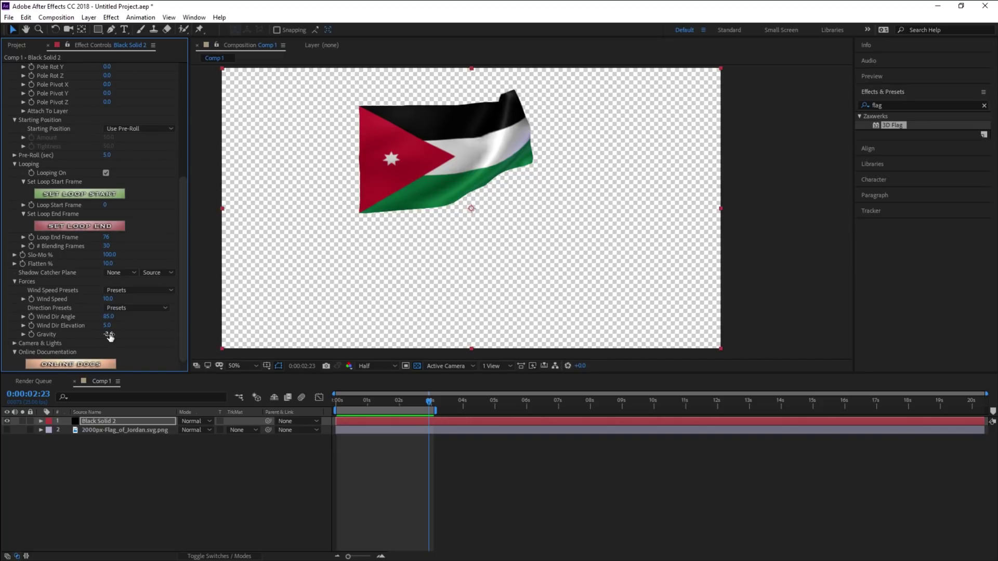
Set Gravity to 0, play the animation, and scrub to frame 15.
click(109, 335)
text(0)
key(Return)
key(space)
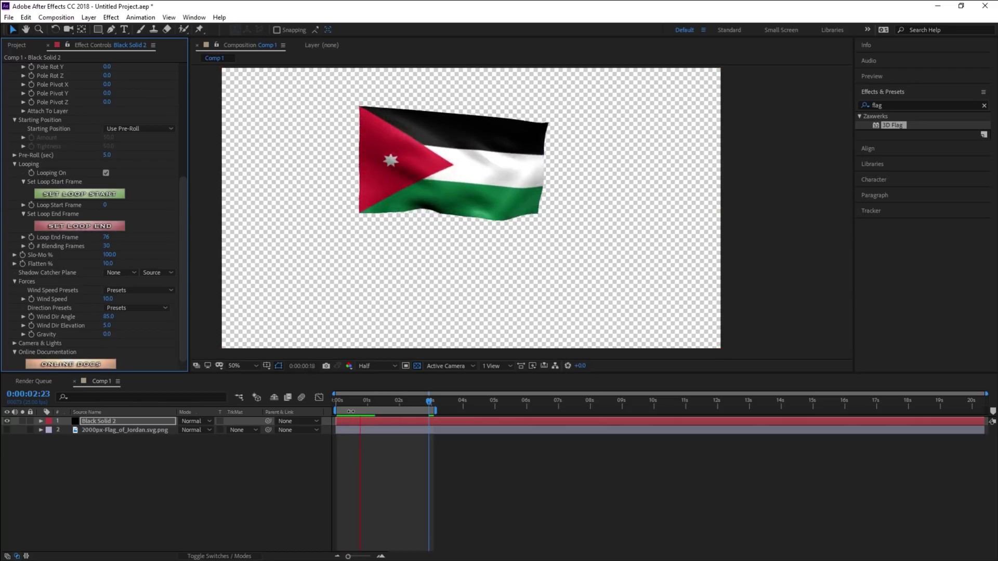
click(378, 317)
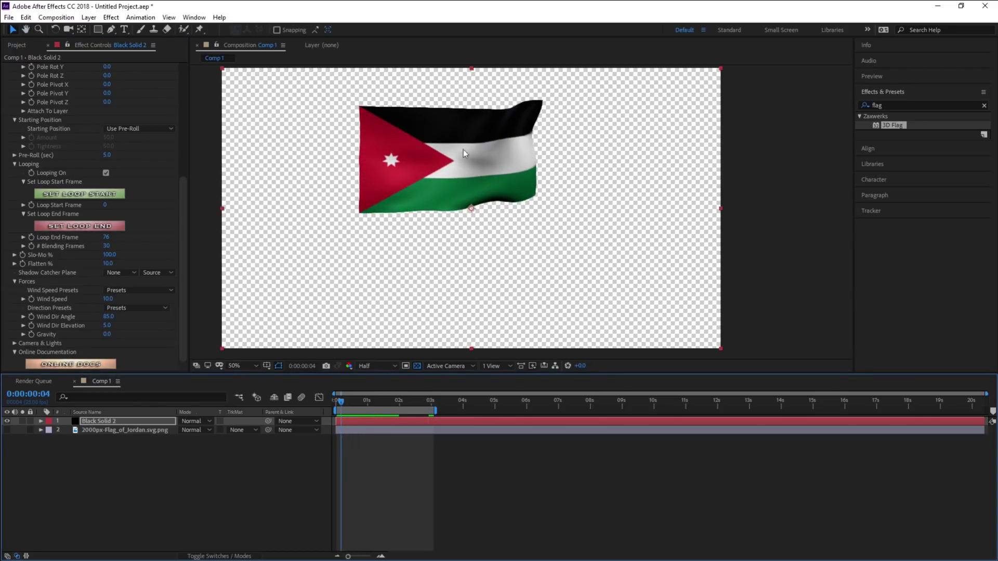
drag(343, 408, 355, 408)
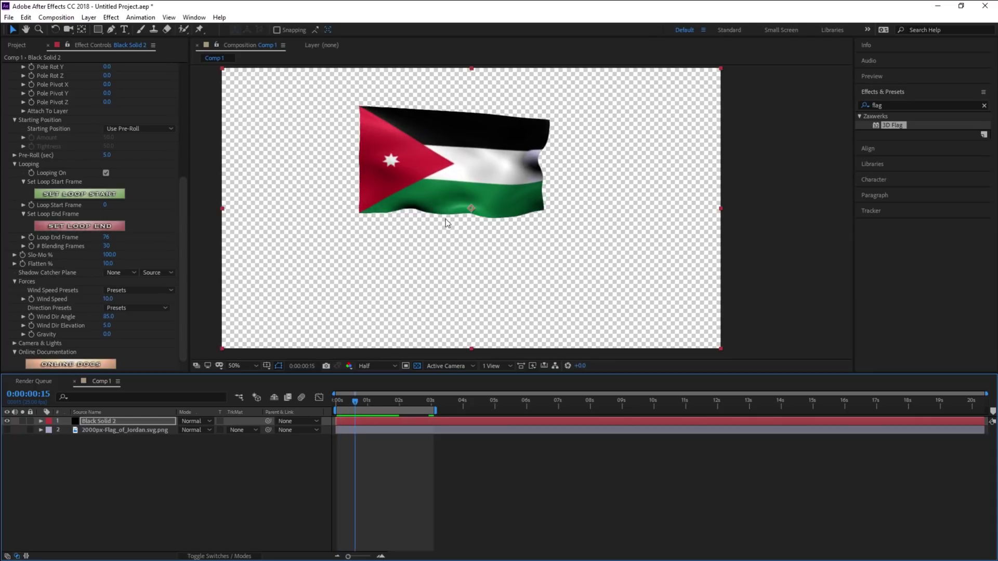
key(space)
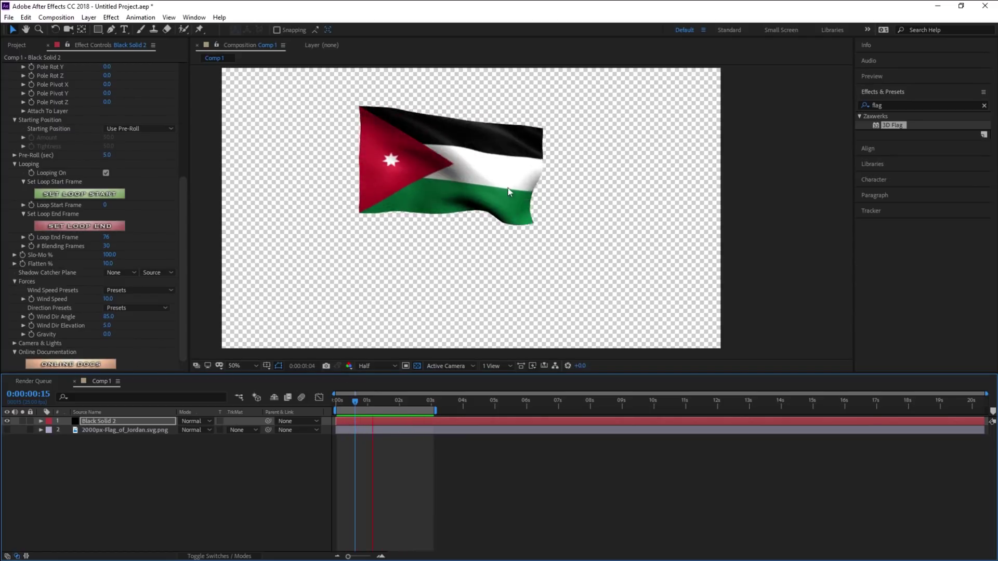
key(space)
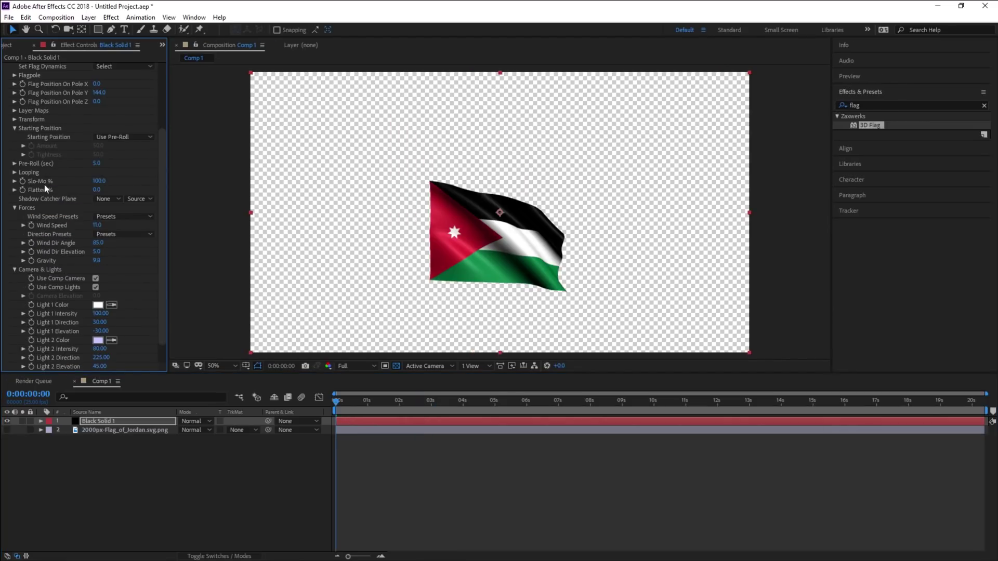
scroll(45, 185, up, 2)
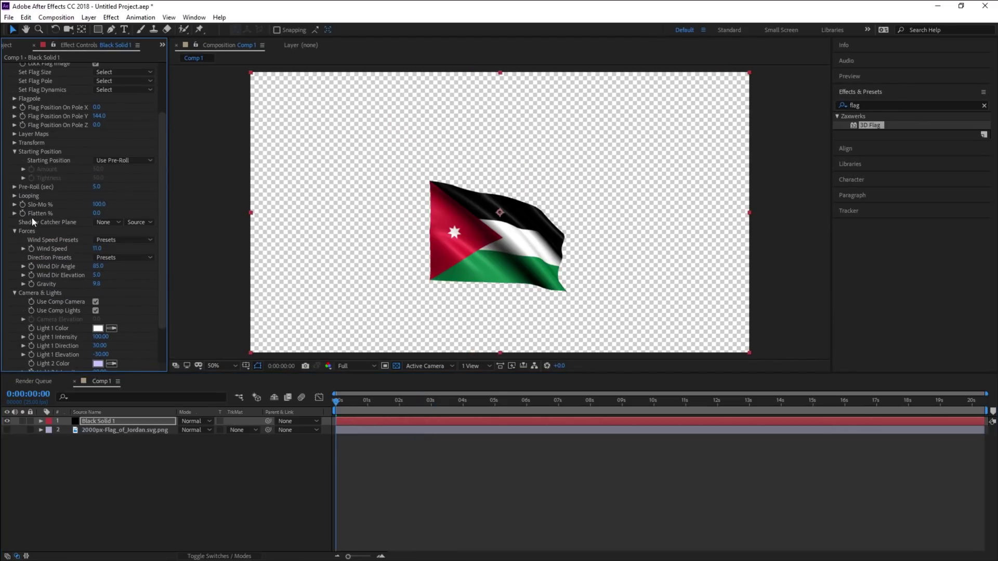
click(14, 292)
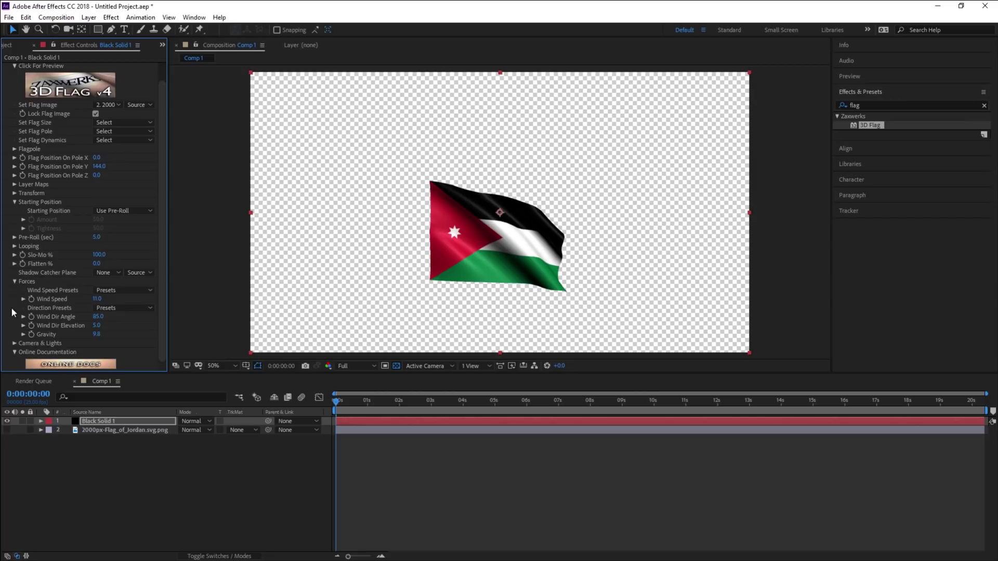
click(14, 343)
scroll(17, 344, down, 2)
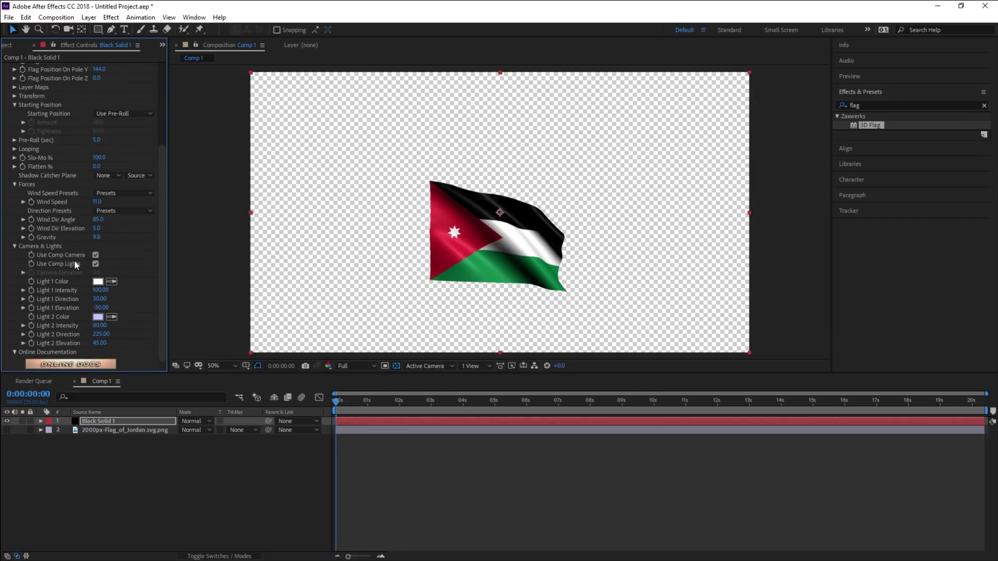
click(126, 479)
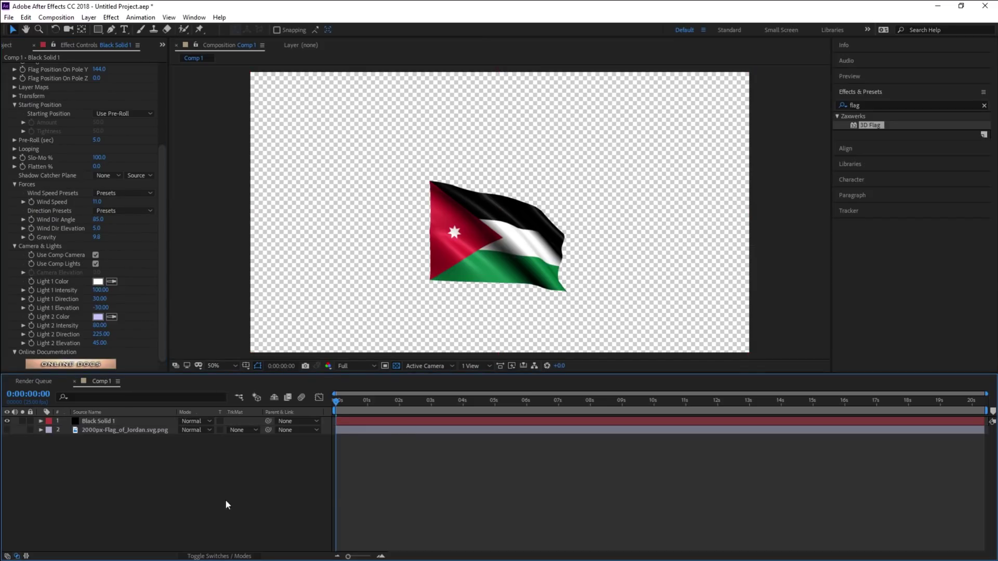
right_click(211, 506)
mouse_move(298, 390)
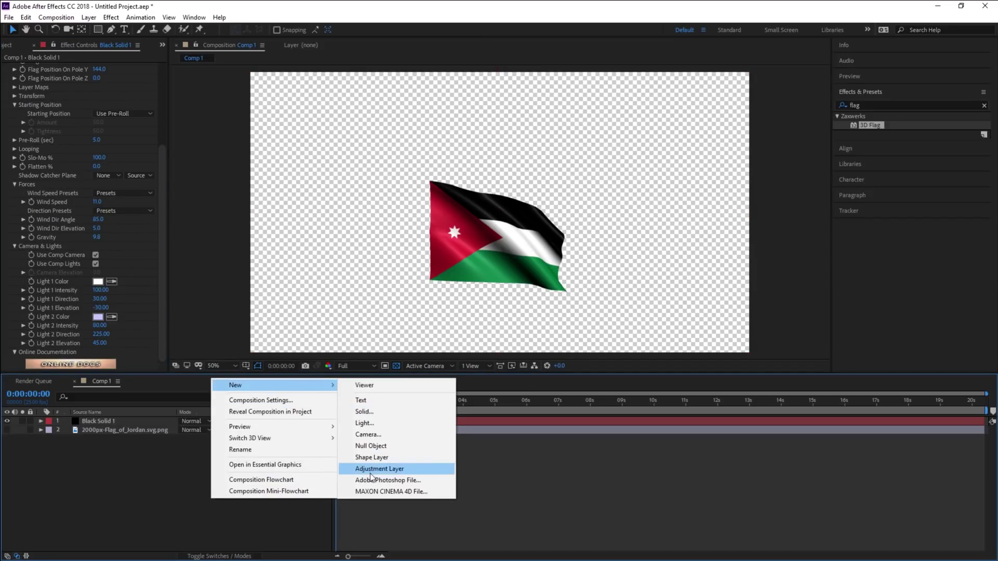
click(369, 434)
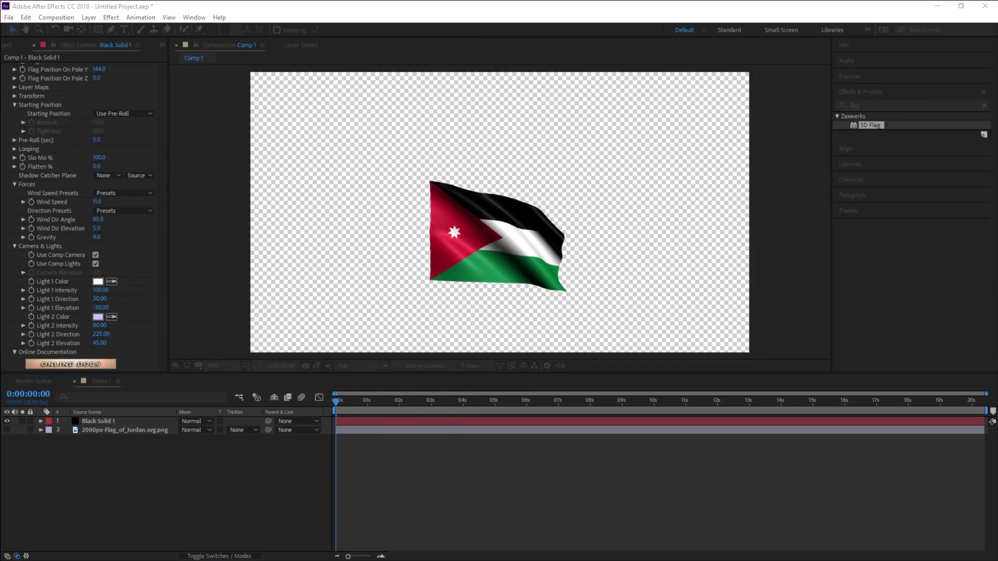
key(Return)
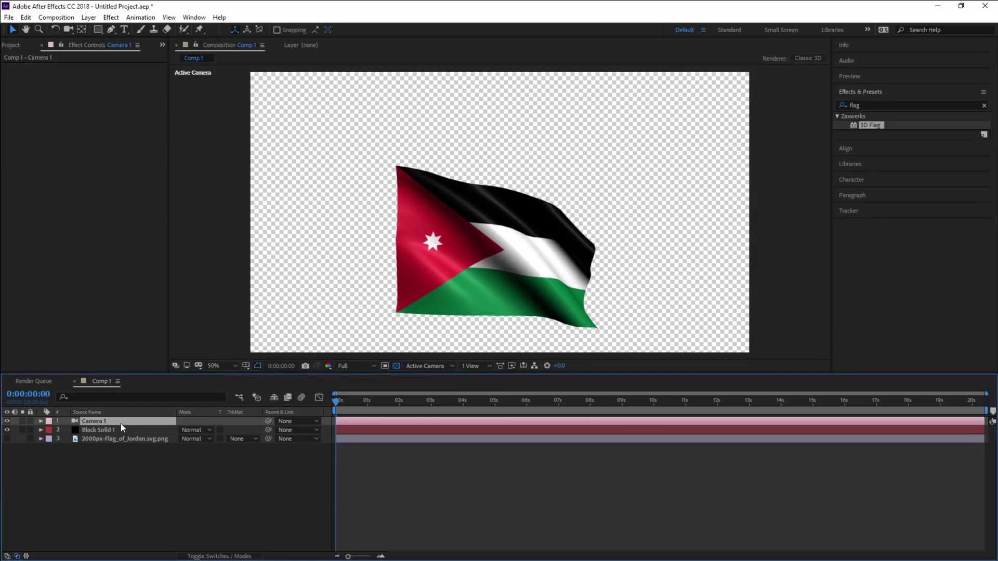
key(p)
mouse_move(207, 431)
mouse_down()
mouse_move(230, 430)
mouse_move(124, 438)
mouse_up()
click(121, 423)
key(Delete)
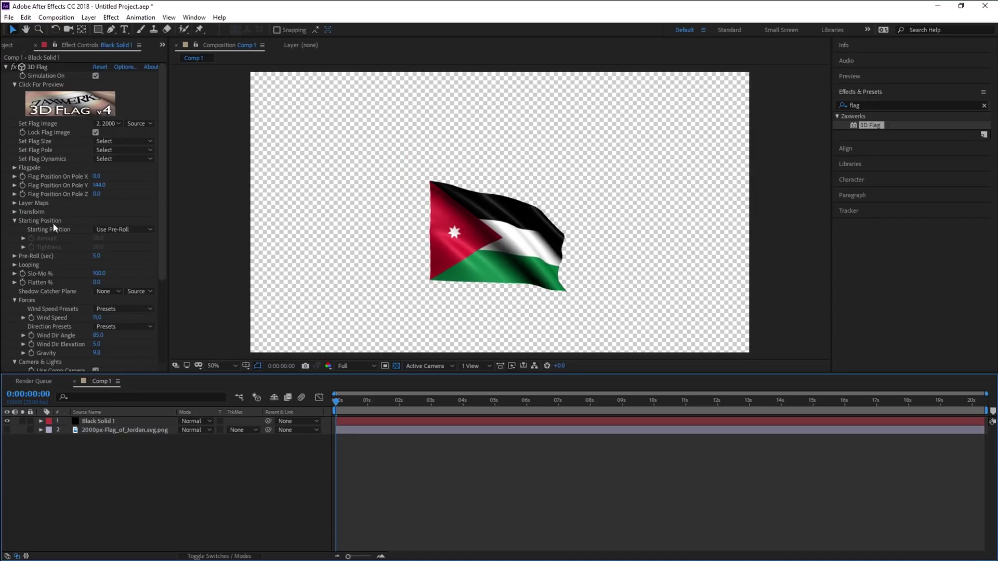
Select the flag layer and check the comp view at 100%, then back at 50%.
scroll(57, 234, down, 5)
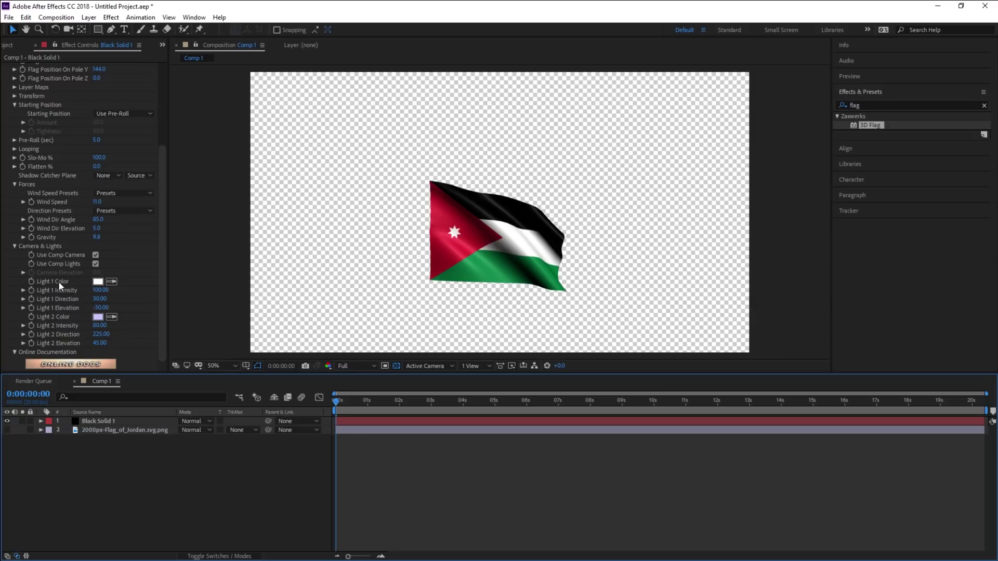
click(510, 285)
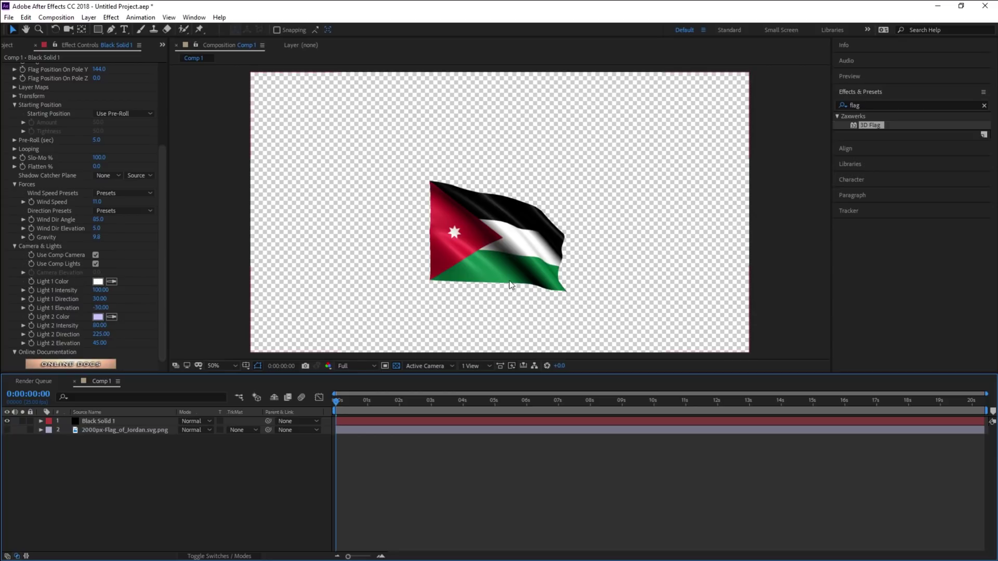
key(period)
key(comma)
Set Light 1 Color to a bright yellow and lower Light 1 Intensity to 40.
click(98, 282)
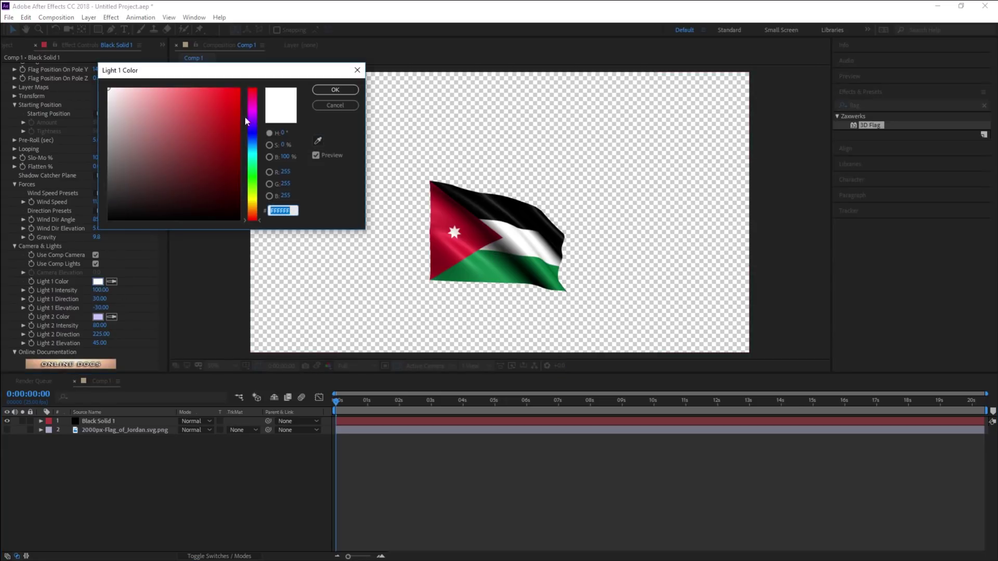
drag(251, 117, 252, 141)
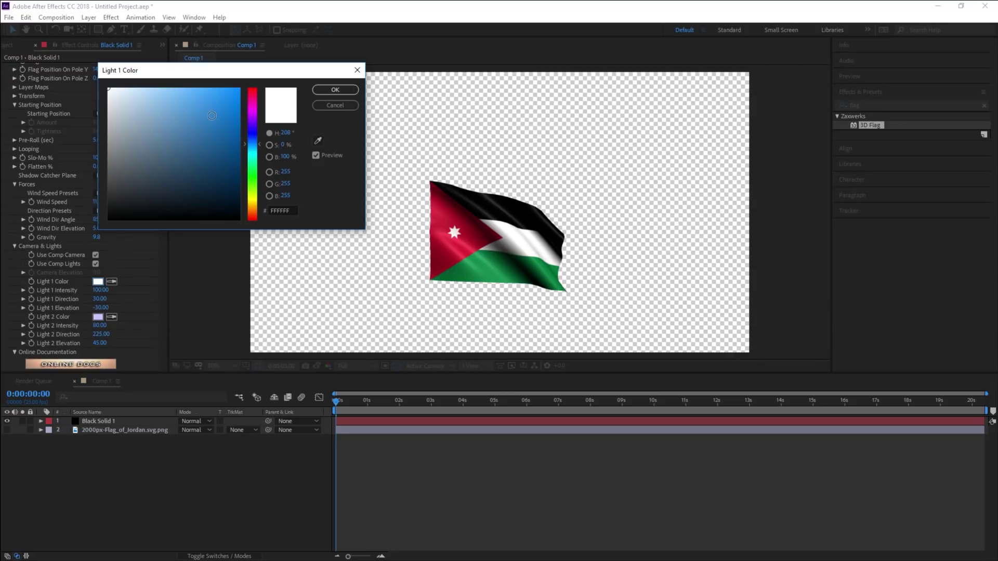
drag(252, 188, 252, 199)
drag(223, 122, 237, 102)
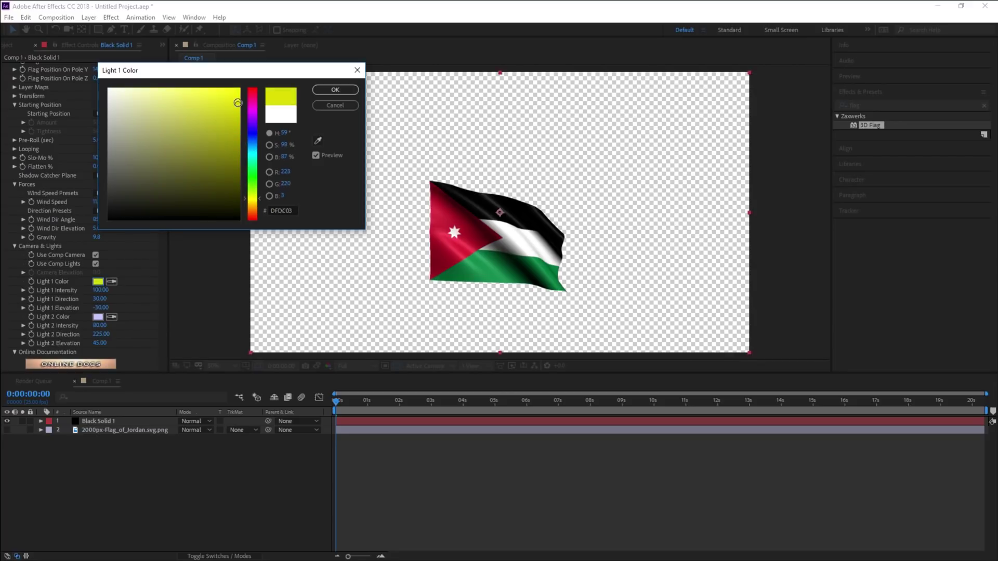
click(335, 89)
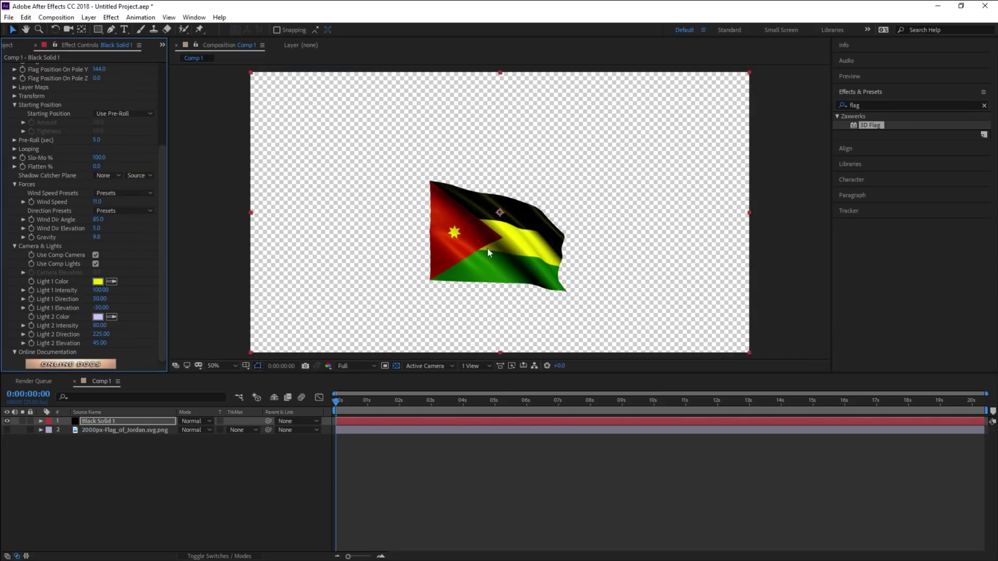
mouse_move(99, 290)
mouse_down()
mouse_move(68, 294)
mouse_move(117, 298)
mouse_move(43, 307)
mouse_move(87, 308)
mouse_up()
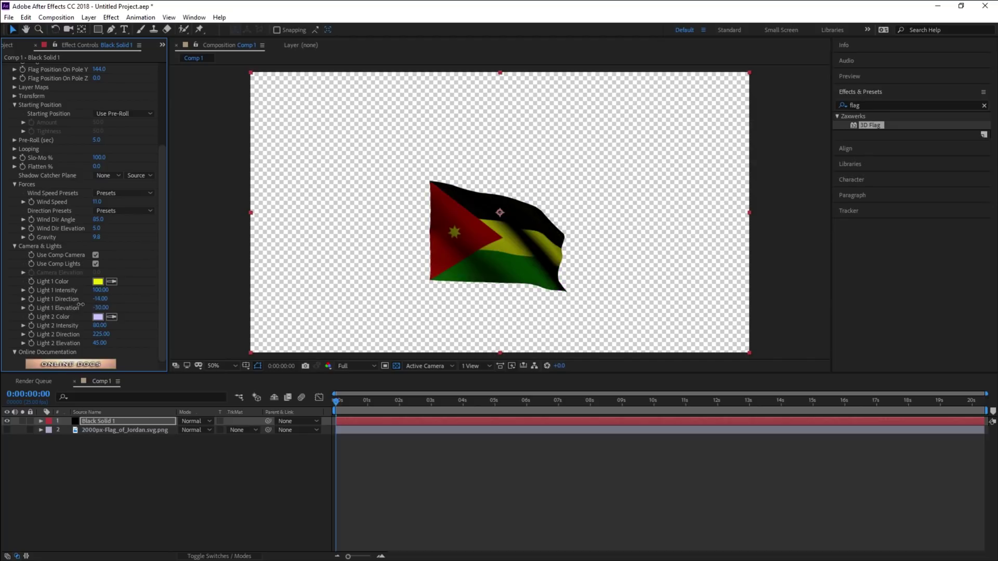
Adjust Light 1 Direction and set Light 1 Color back to white (FFFFFF).
scroll(368, 311, up, 4)
scroll(384, 302, down, 2)
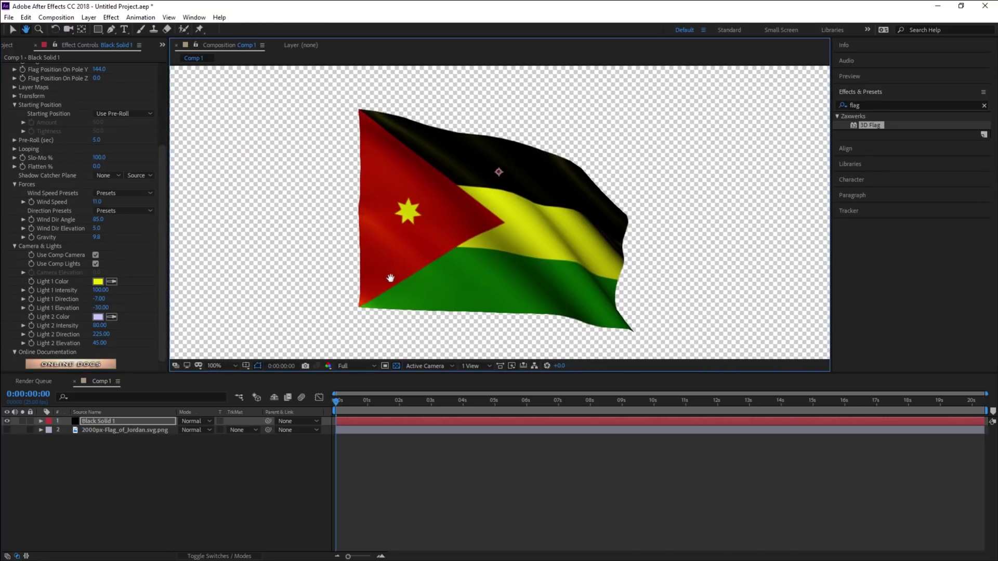
drag(99, 299, 107, 301)
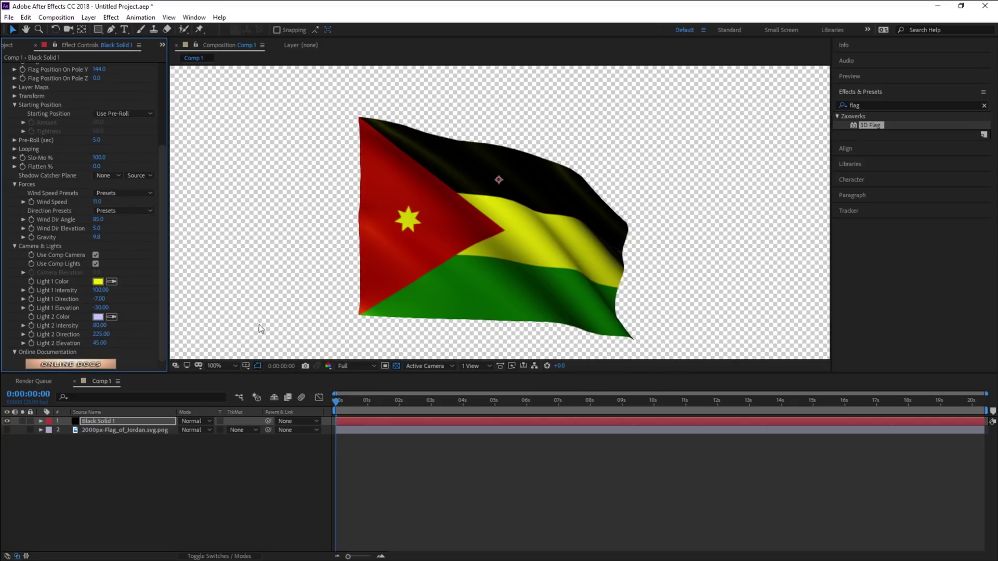
click(98, 283)
text(ffffff)
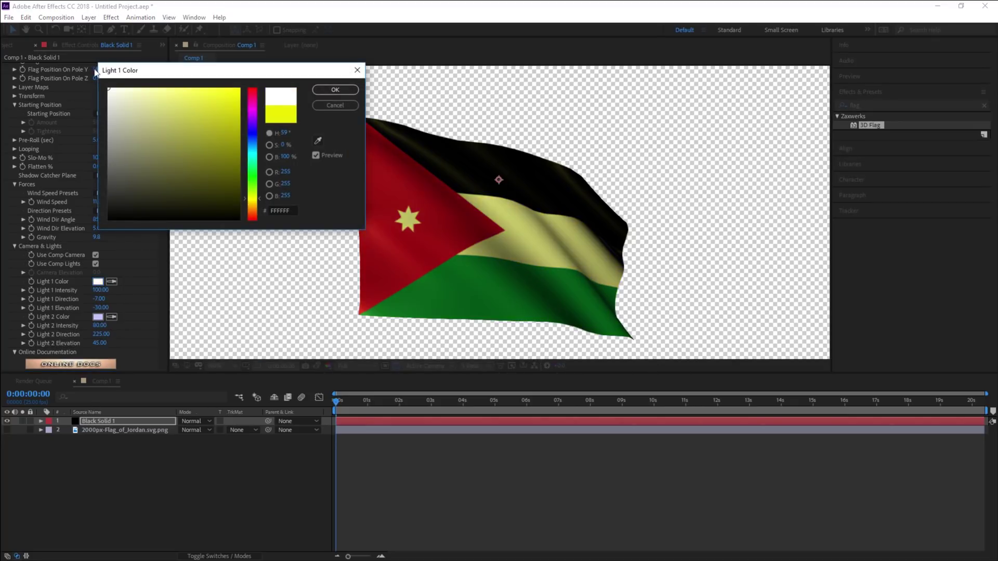
key(Return)
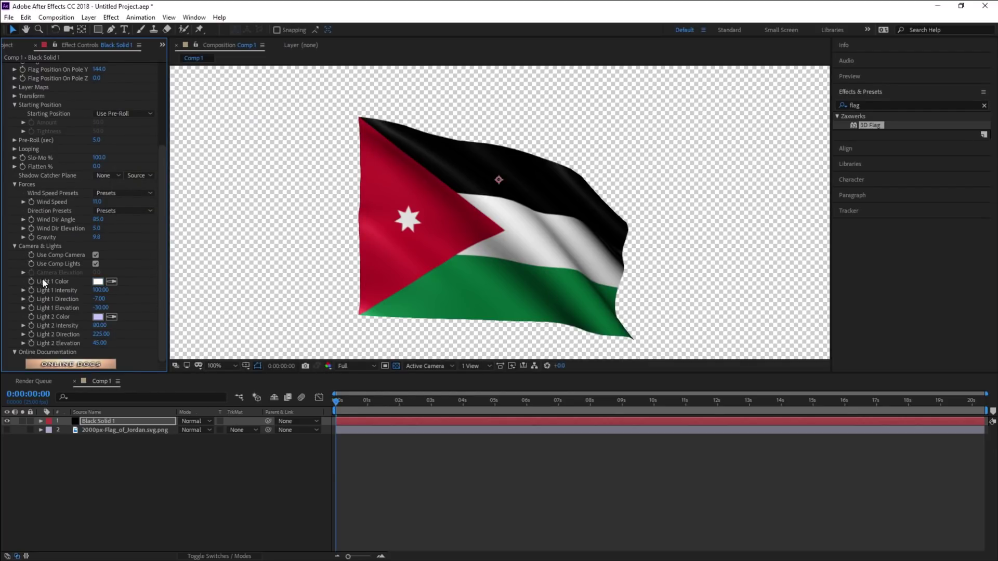
Scroll Effect Controls to the top and open the 3D Flag Set-Up Window from its preview image.
scroll(36, 311, up, 5)
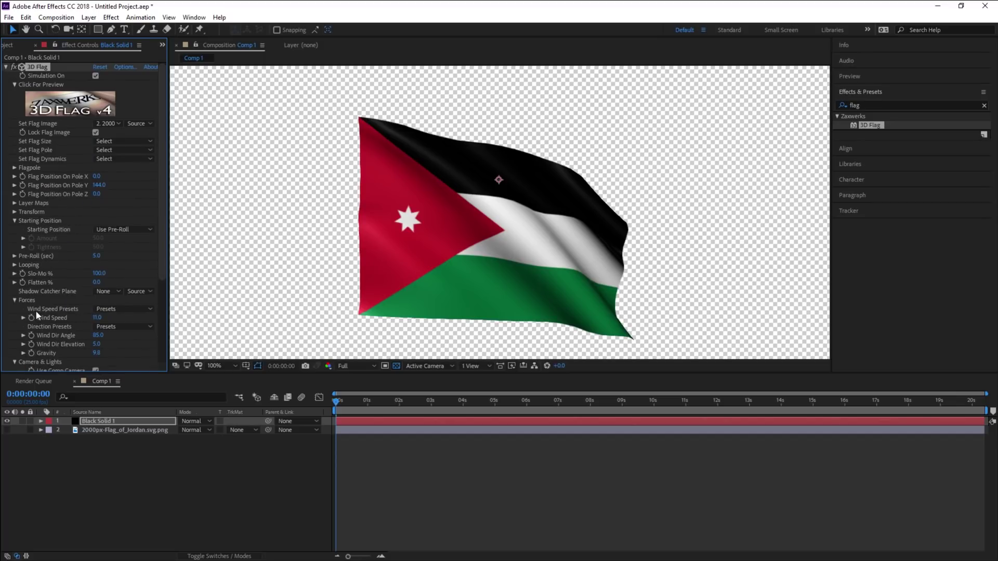
scroll(58, 161, down, 5)
scroll(67, 320, up, 3)
click(75, 110)
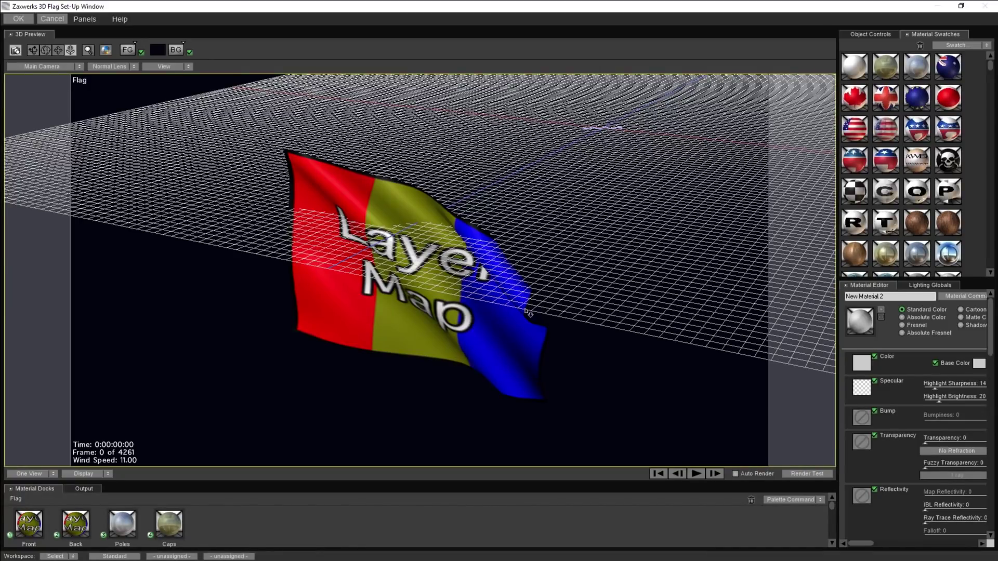
Orbit the preview camera until the Layer Map flag faces front, then show Object Controls.
drag(328, 250, 591, 320)
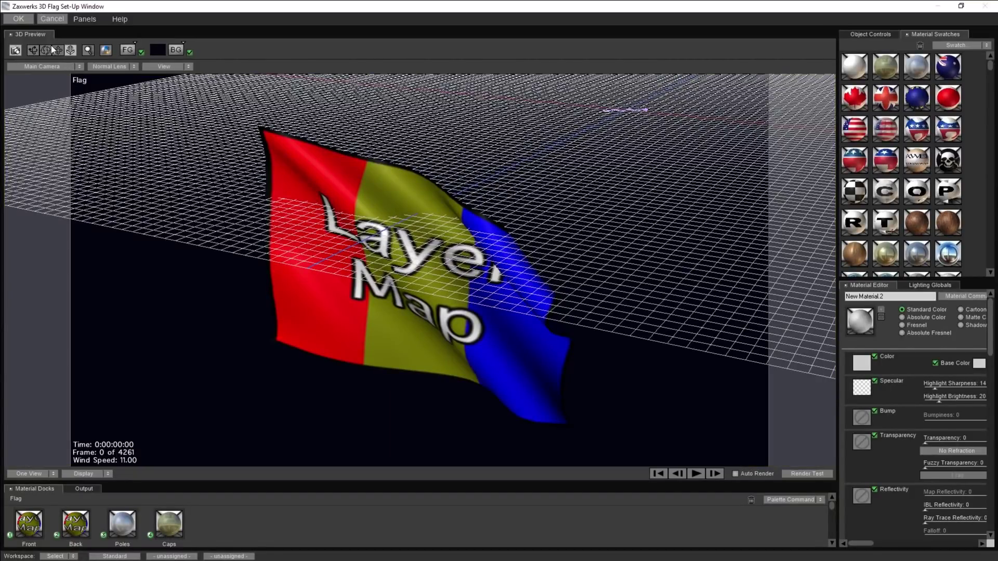
click(32, 47)
mouse_move(620, 257)
mouse_down()
mouse_move(644, 180)
mouse_move(641, 223)
mouse_up()
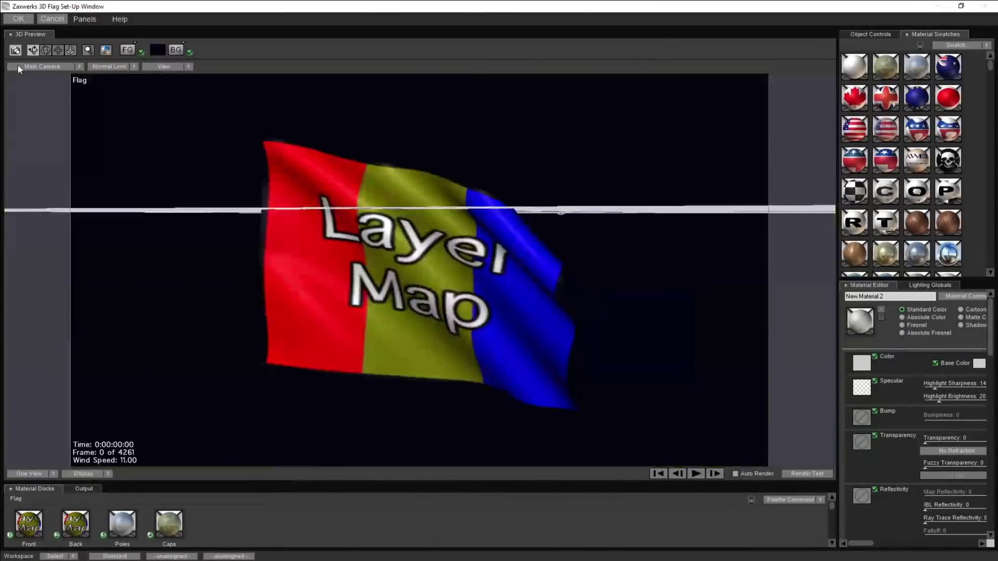
drag(547, 211, 463, 214)
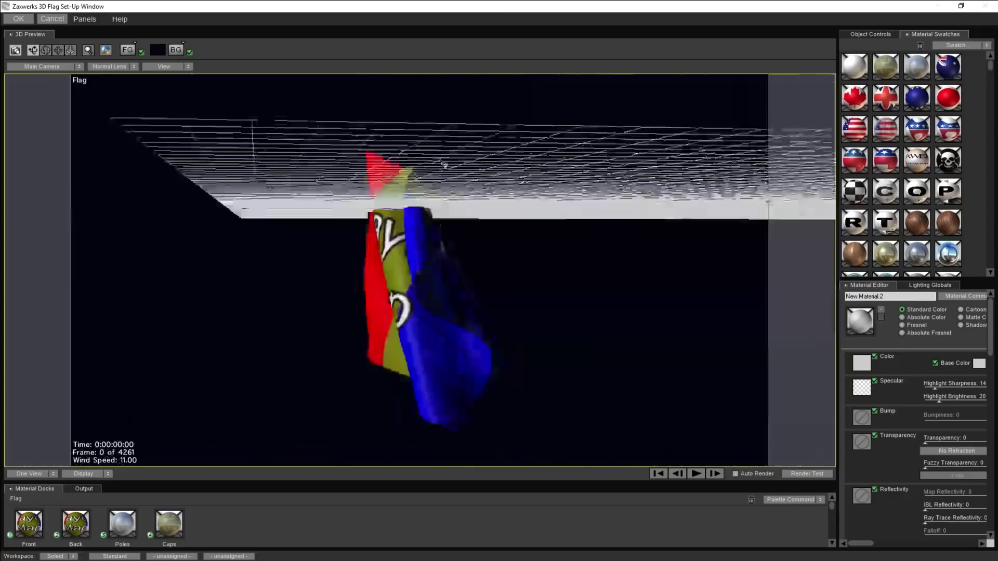
mouse_move(464, 149)
mouse_down()
mouse_move(504, 5)
mouse_move(446, 284)
mouse_move(182, 2)
mouse_up()
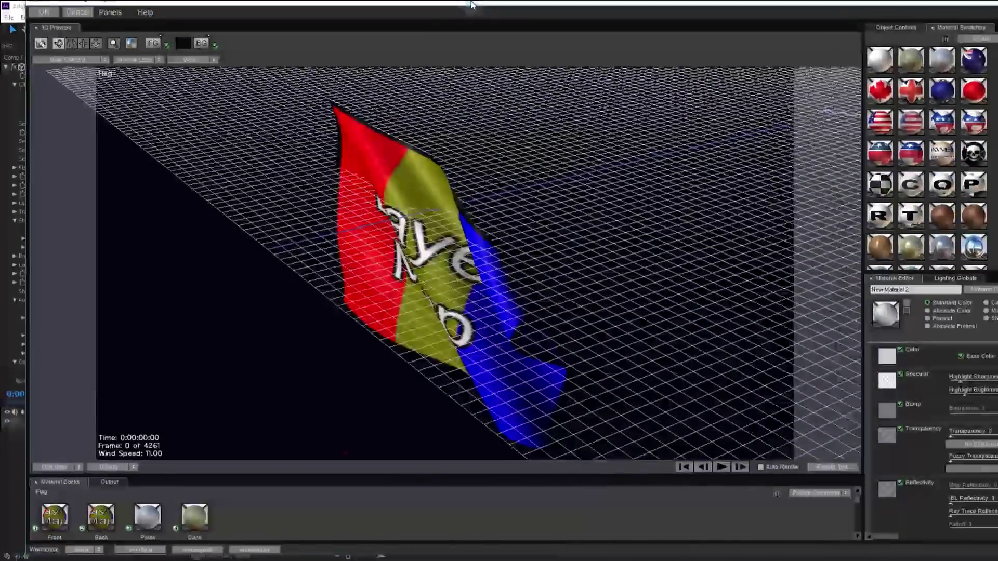
mouse_move(37, 52)
mouse_down()
mouse_move(64, 51)
mouse_move(420, 300)
mouse_move(214, 123)
mouse_up()
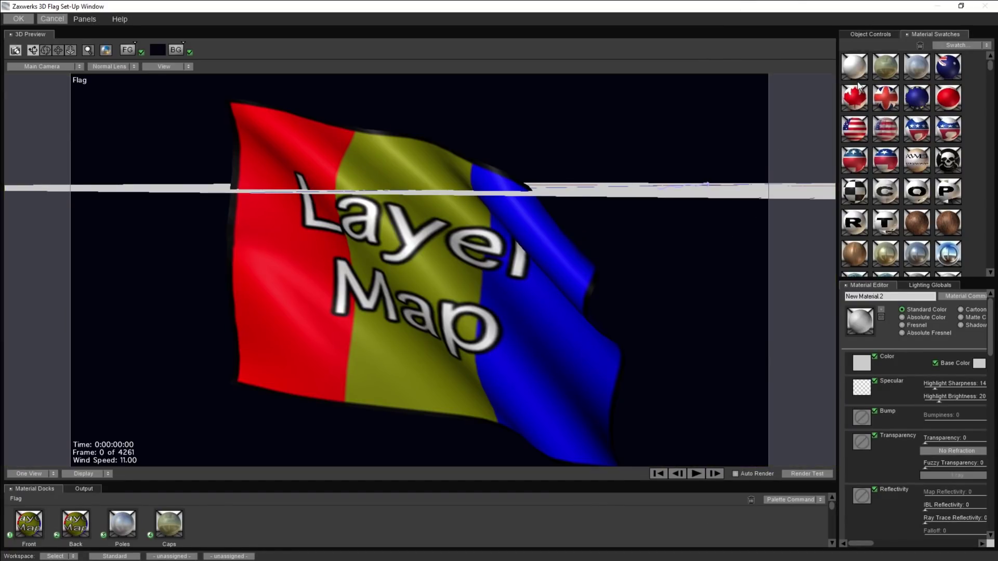
click(873, 35)
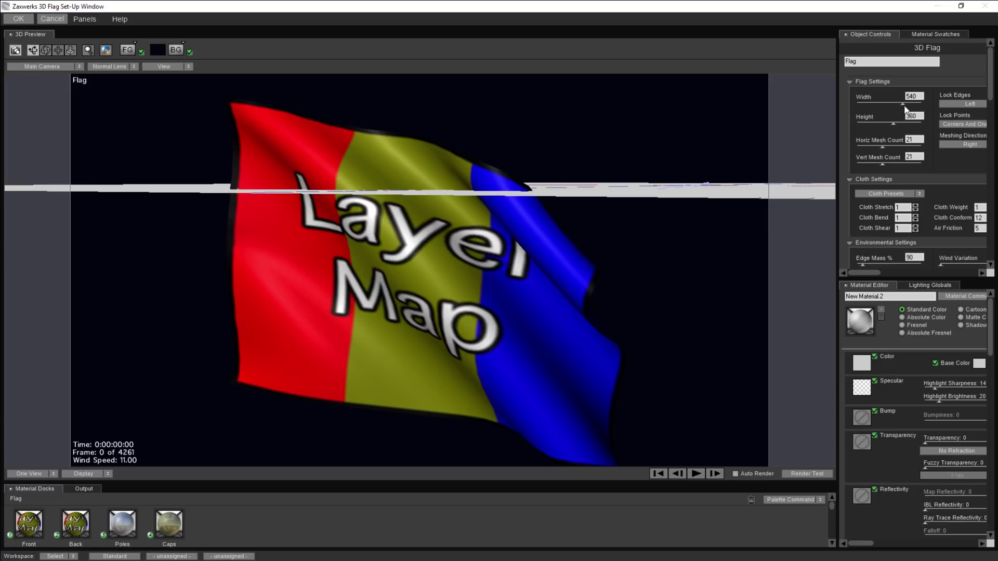
Narrow the flag Width to 326, stretch its Height, reframe the camera and test-play.
drag(903, 108, 893, 117)
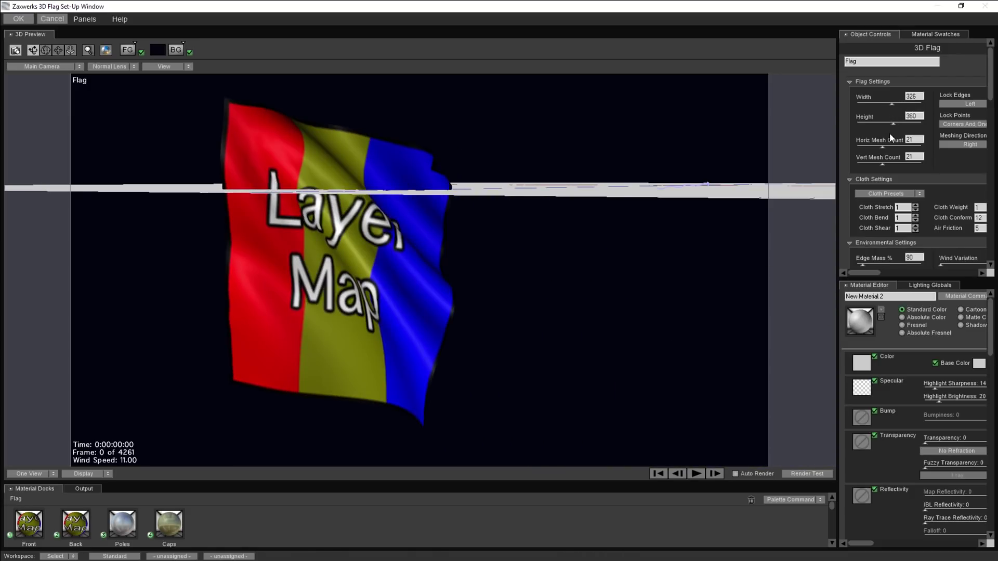
drag(893, 126, 903, 123)
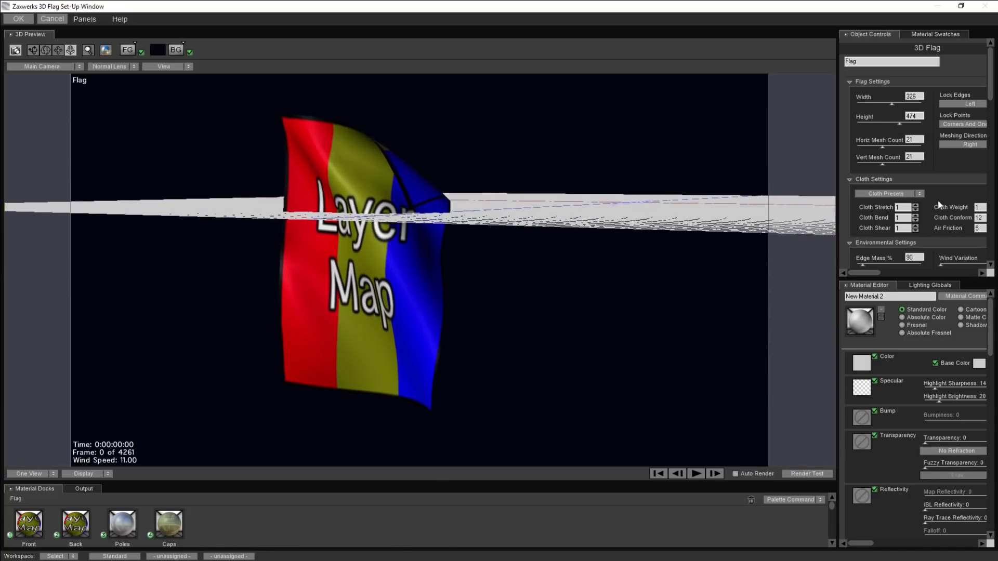
drag(899, 125, 909, 125)
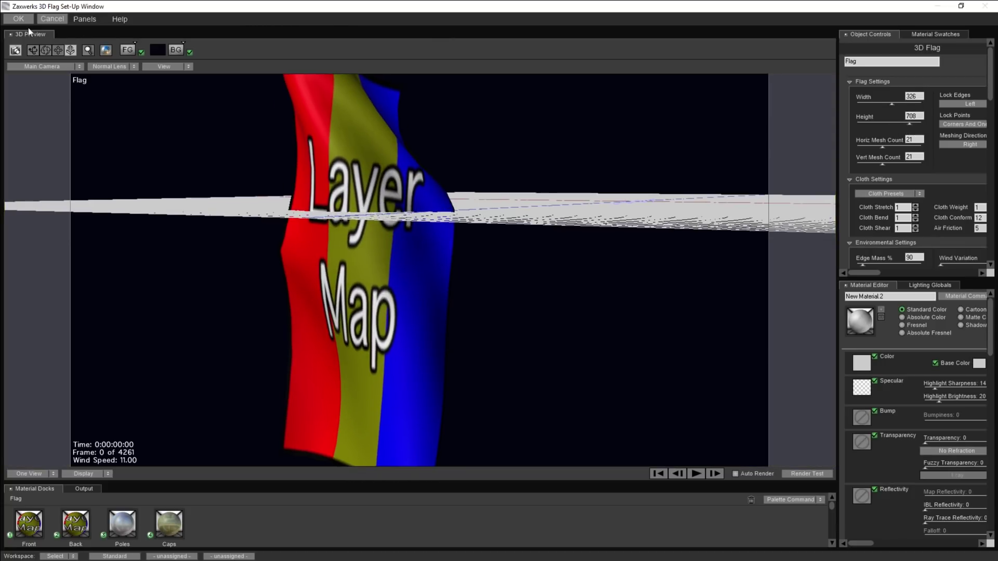
drag(70, 53, 272, 276)
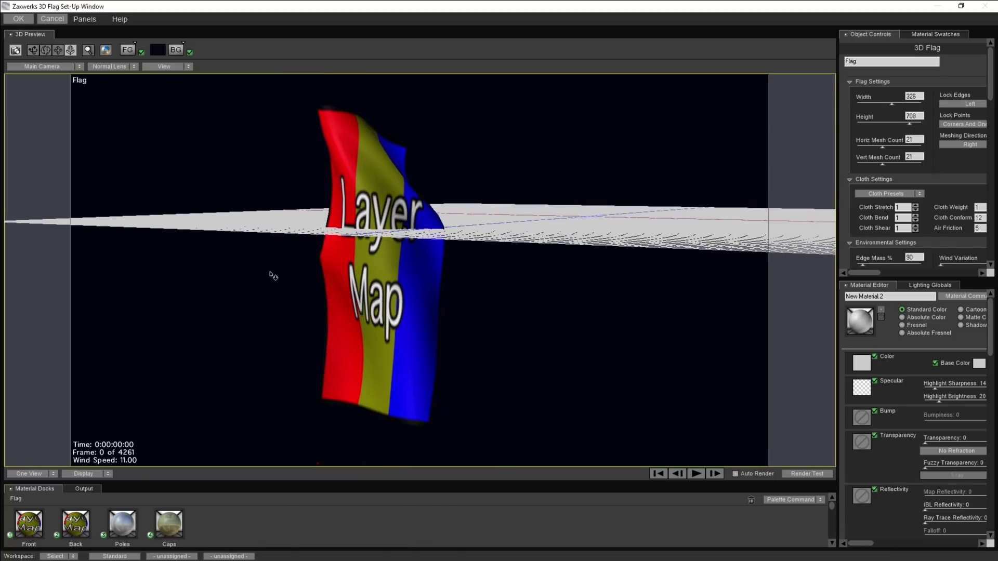
drag(270, 224, 491, 253)
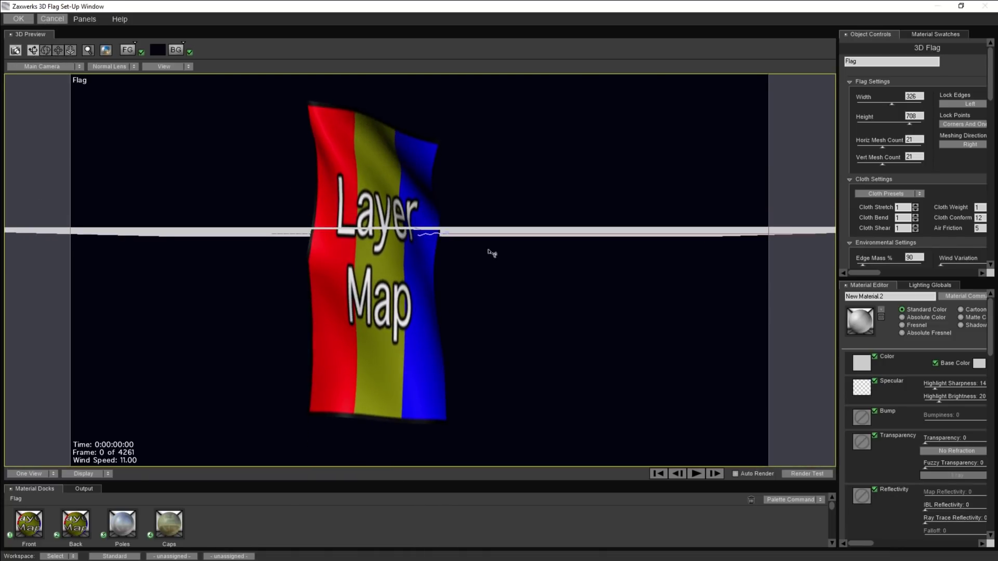
click(693, 475)
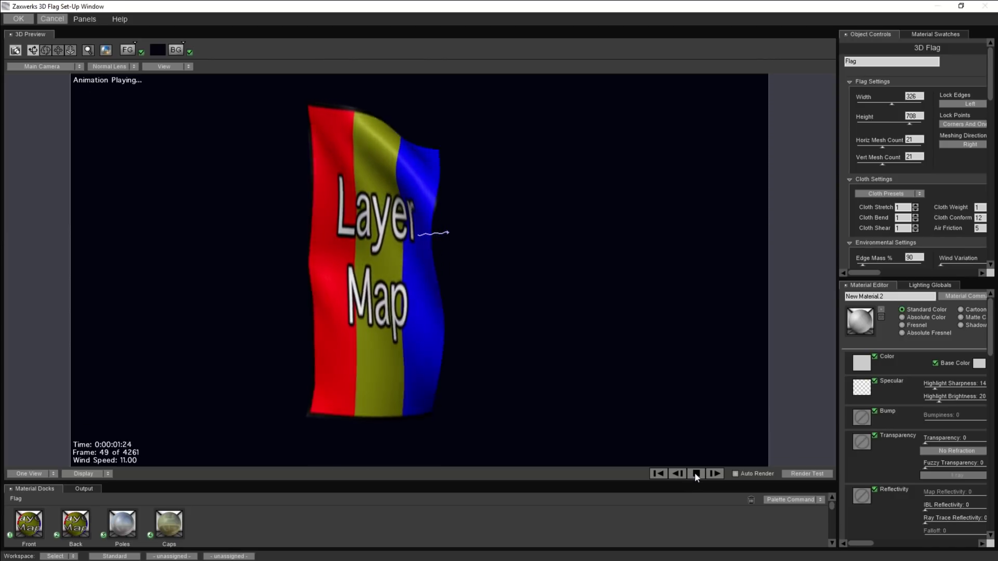
click(695, 474)
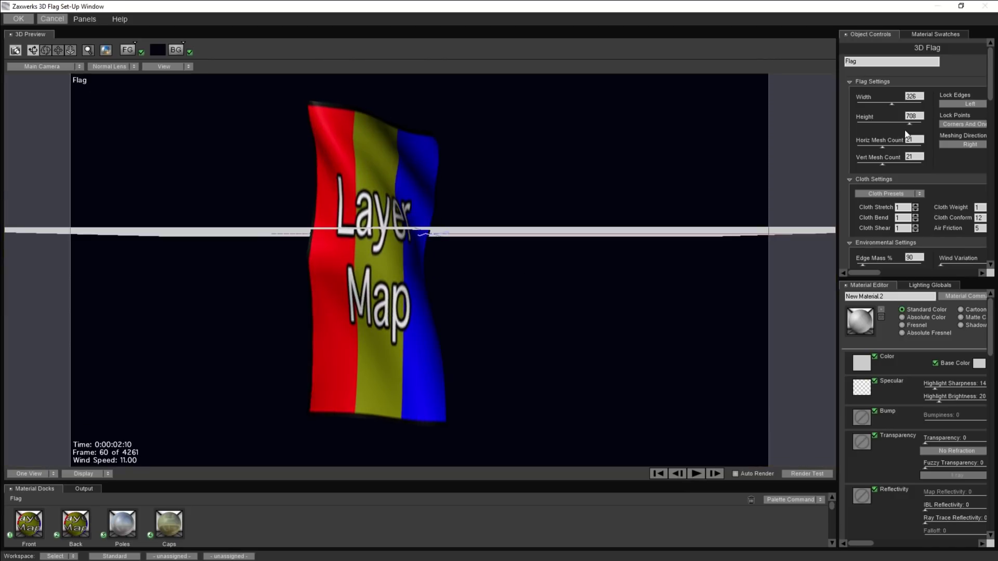
Bring the flag Height down to 187 and move the set-up window aside.
mouse_move(910, 128)
mouse_down()
mouse_move(882, 131)
mouse_move(915, 124)
mouse_up()
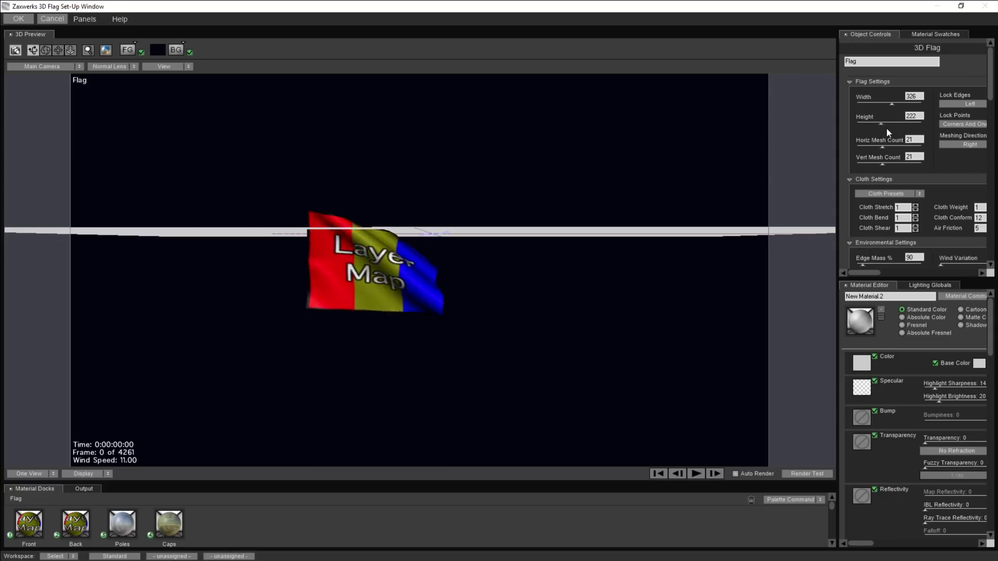
drag(916, 116, 909, 122)
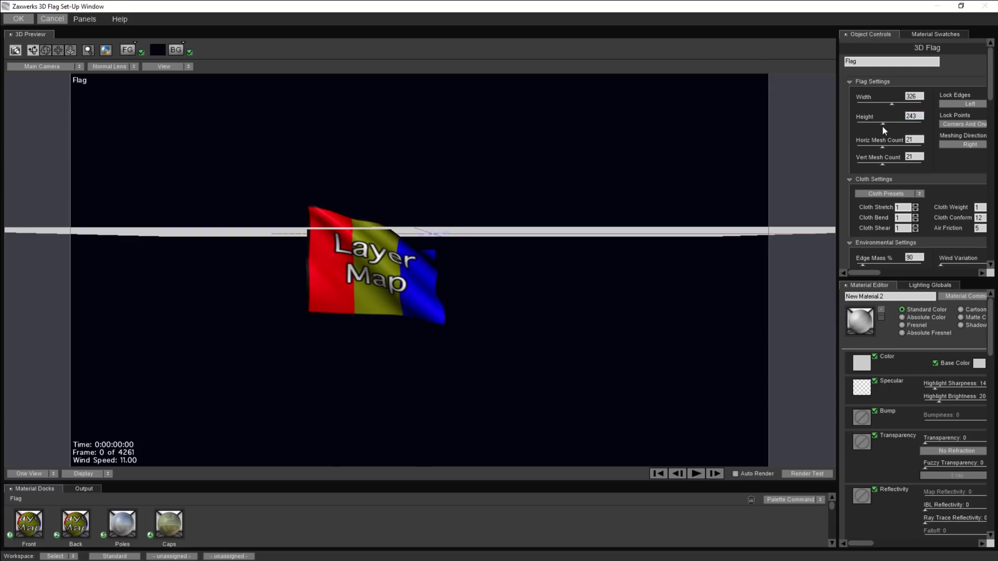
drag(881, 124, 876, 125)
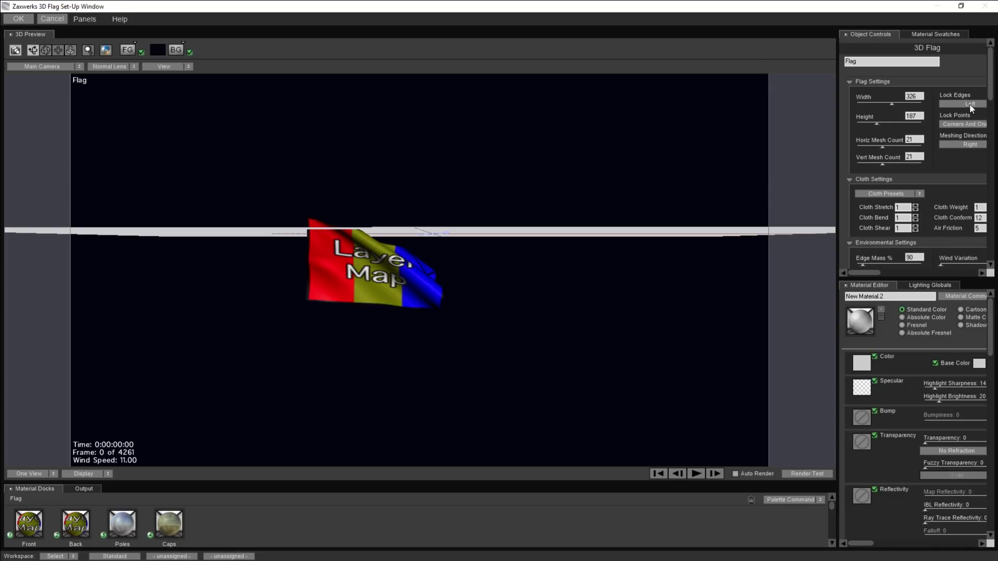
drag(819, 7, 413, 52)
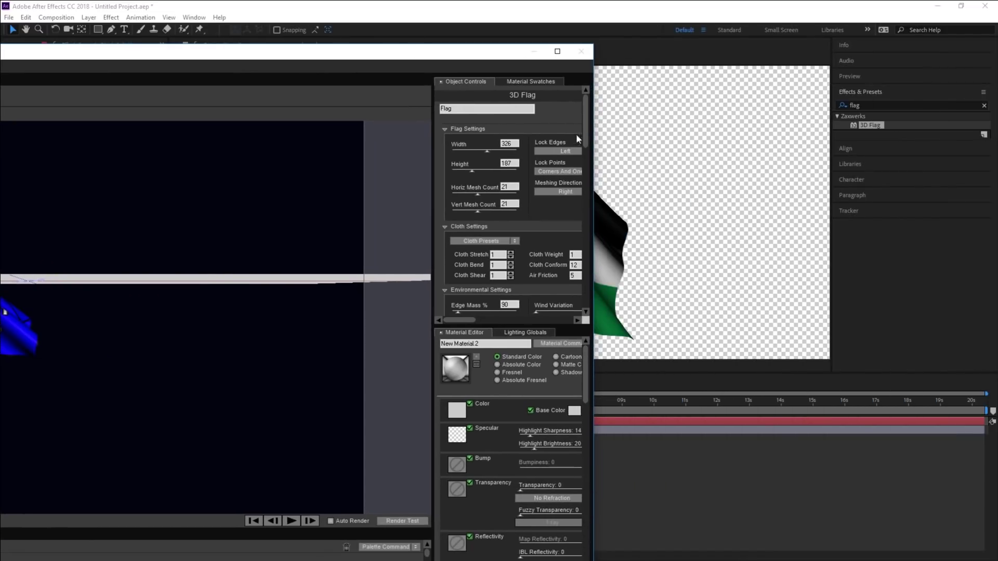
Maximize the set-up window, zoom in on the flag, and play then stop the animation.
drag(601, 156, 753, 156)
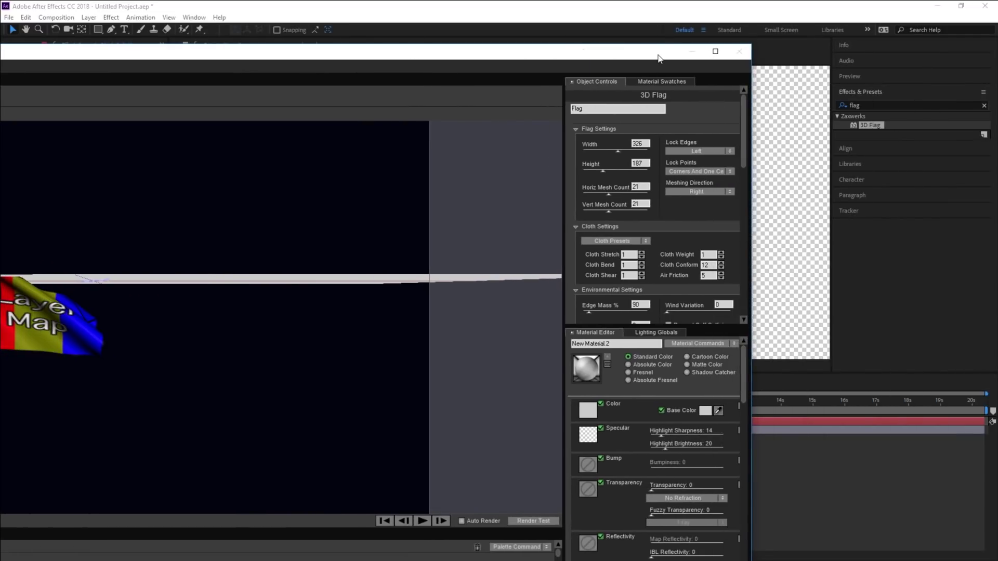
drag(656, 55, 804, 68)
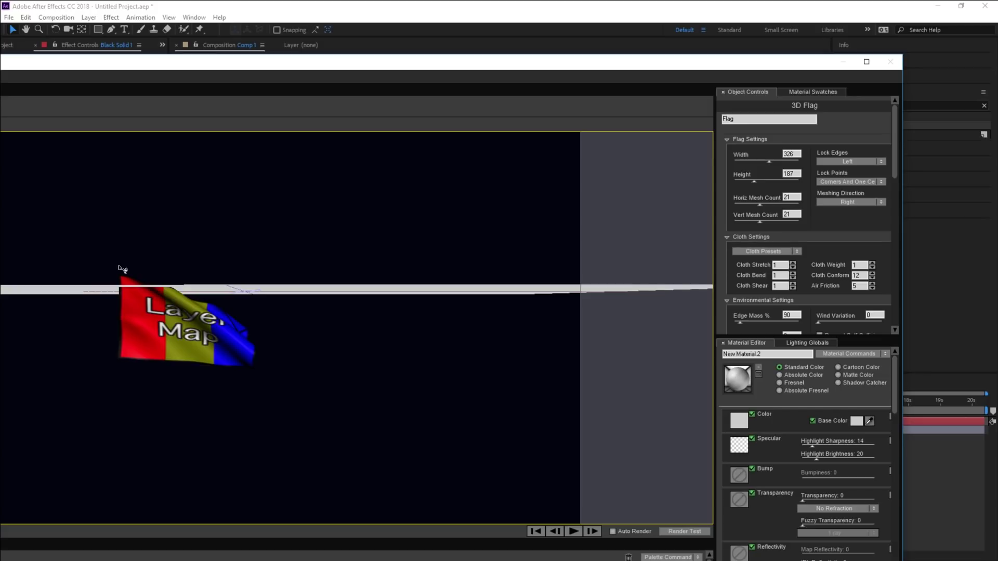
double_click(159, 60)
click(86, 51)
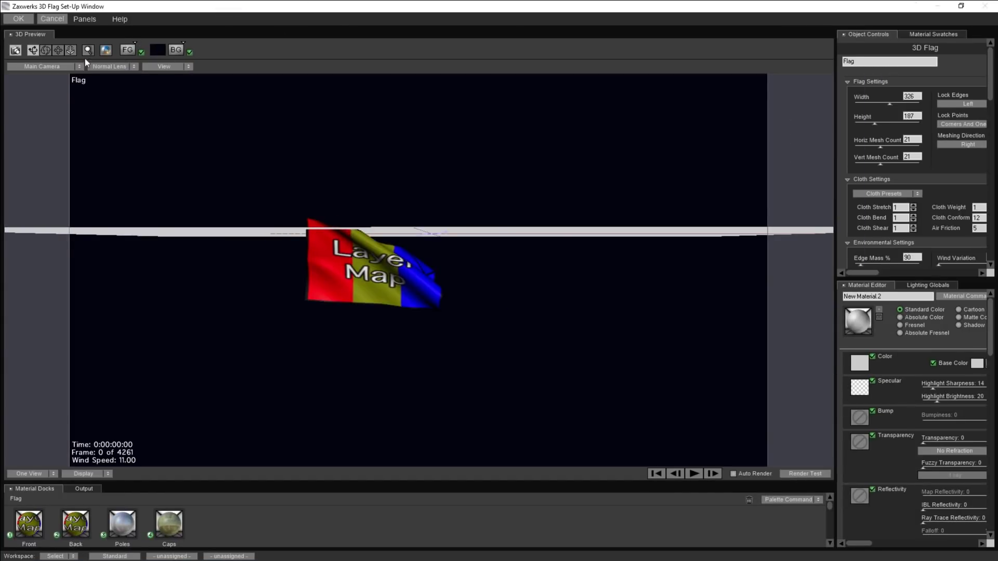
drag(107, 96, 363, 220)
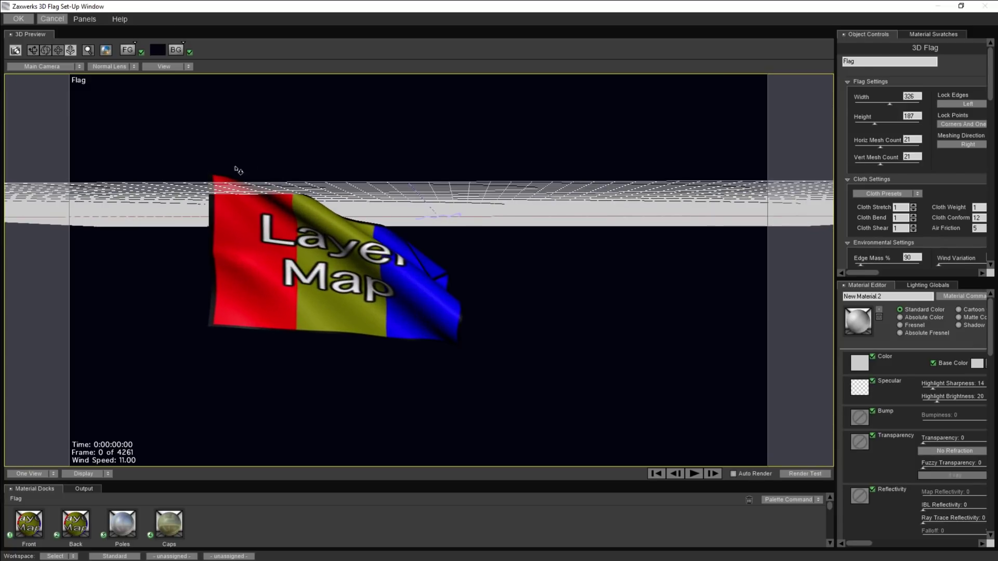
click(694, 474)
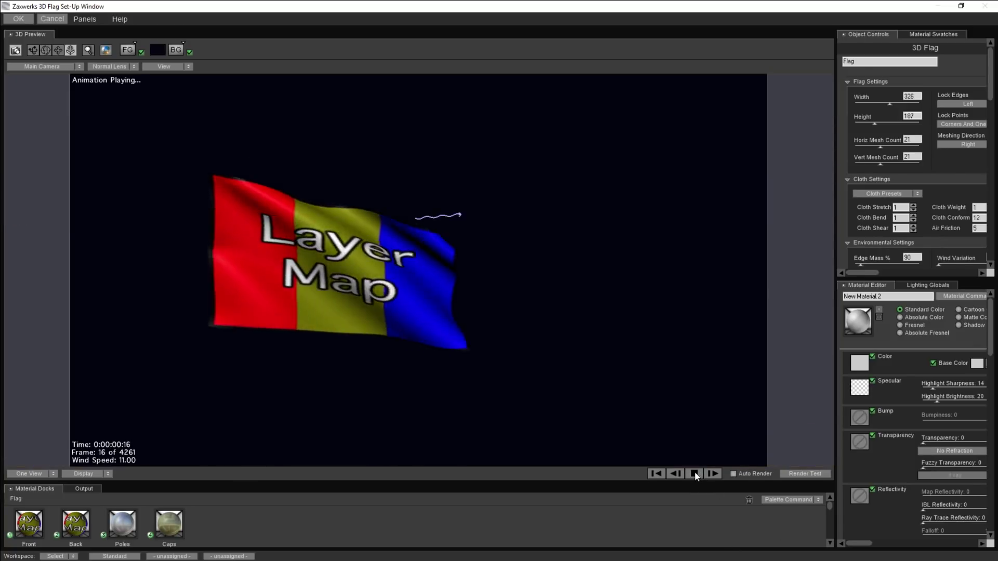
click(694, 473)
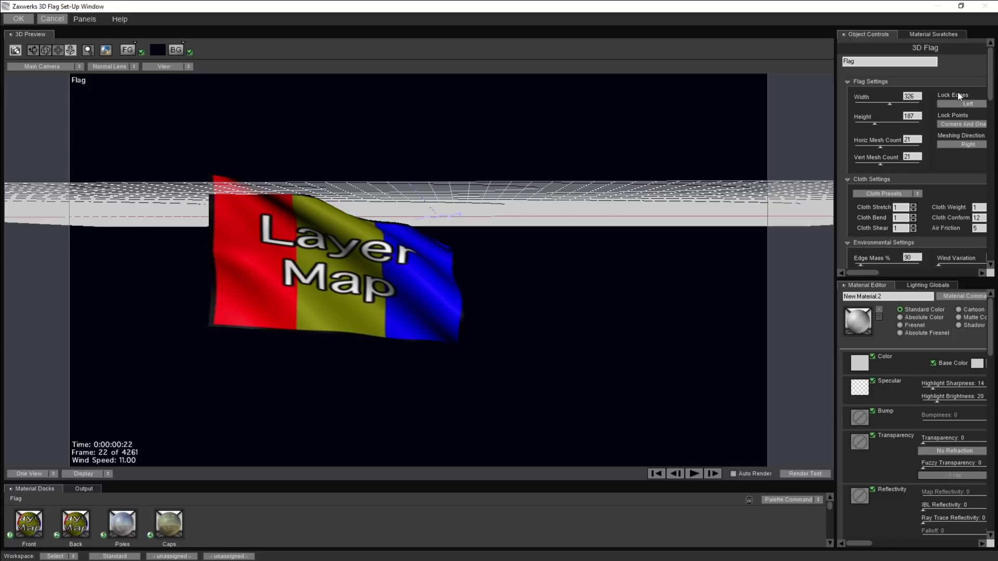
Set Lock Edges to Top and frame the flag using the Pan and Dolly camera tools.
click(963, 104)
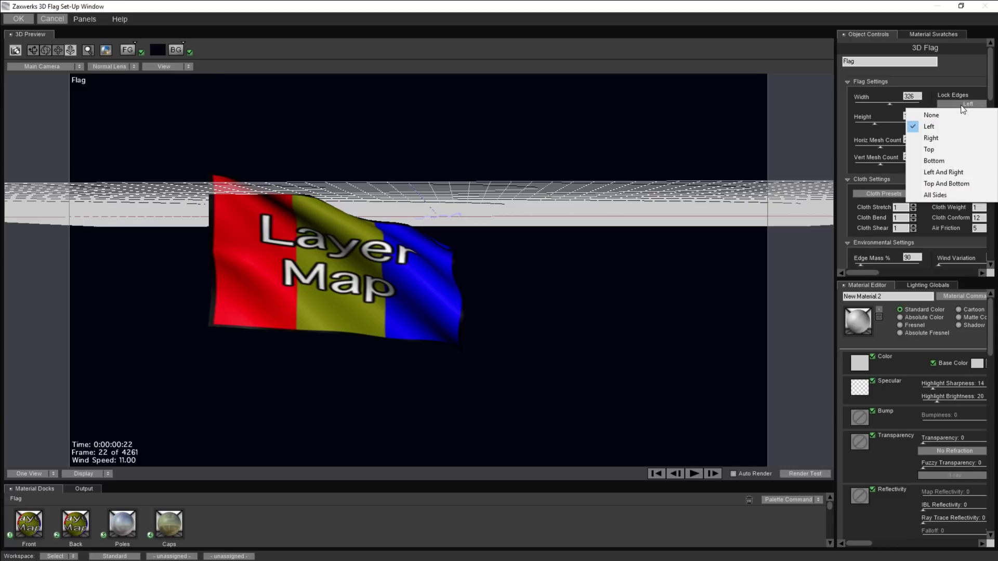
click(947, 151)
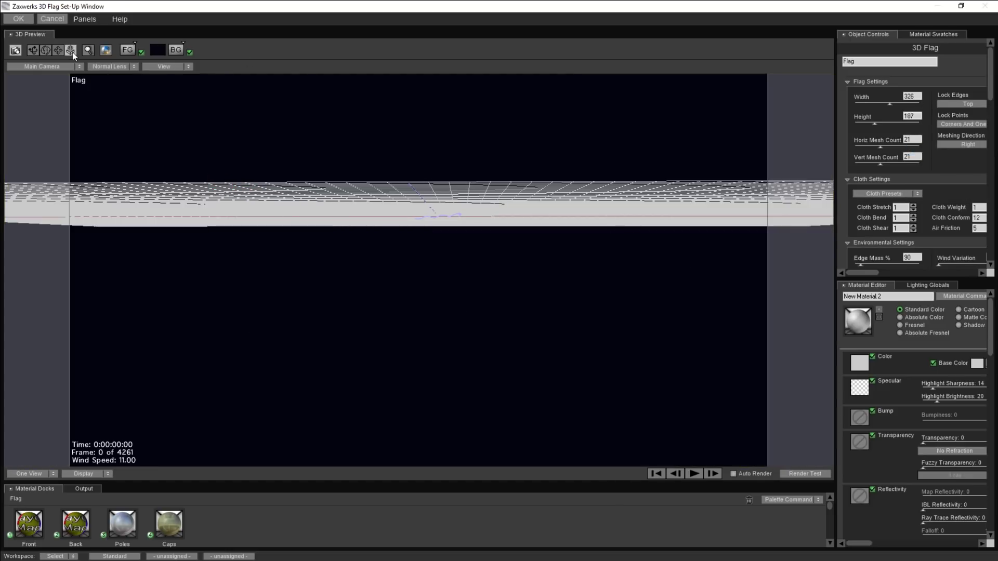
drag(72, 52, 325, 435)
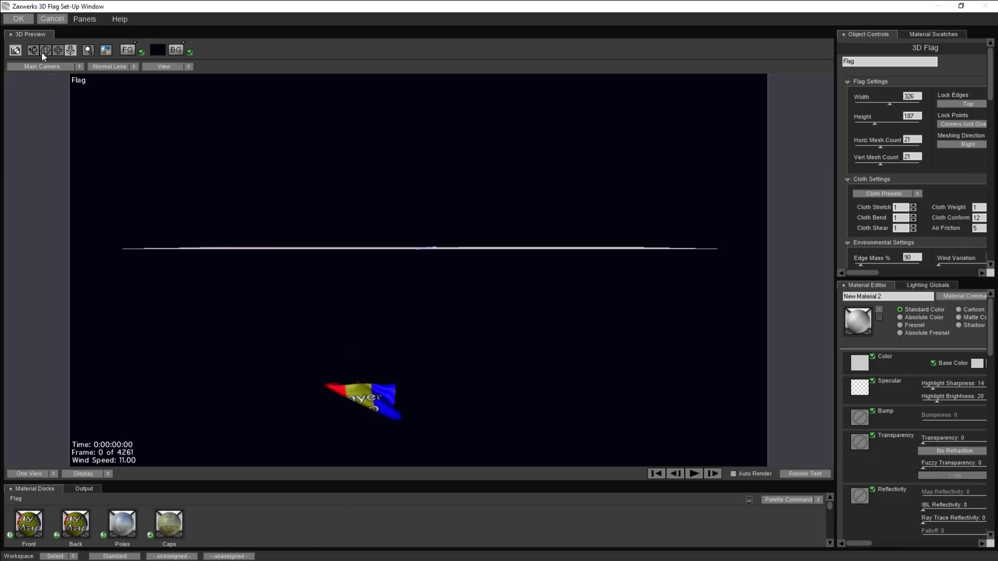
click(58, 52)
drag(289, 345, 341, 232)
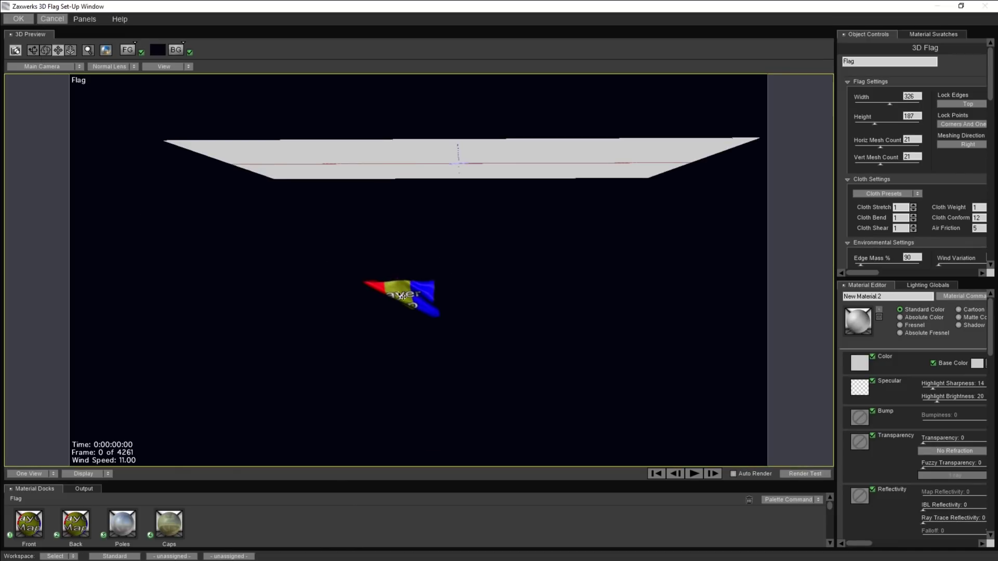
click(71, 50)
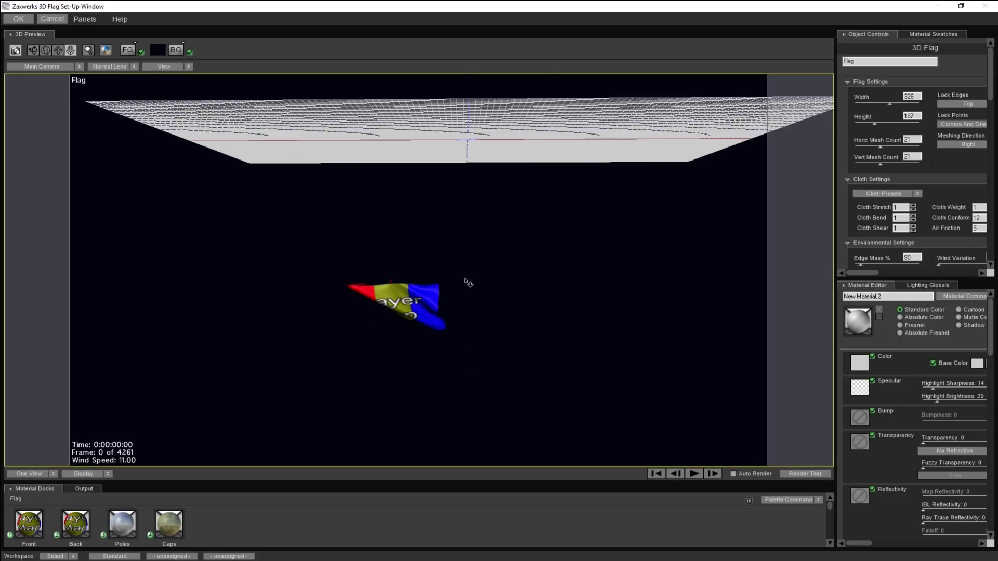
drag(470, 367, 466, 165)
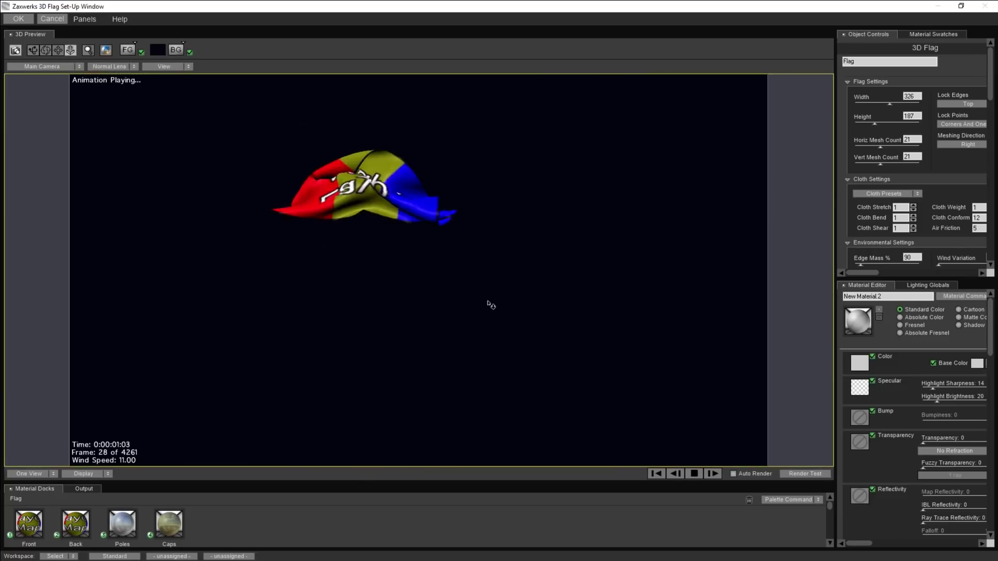
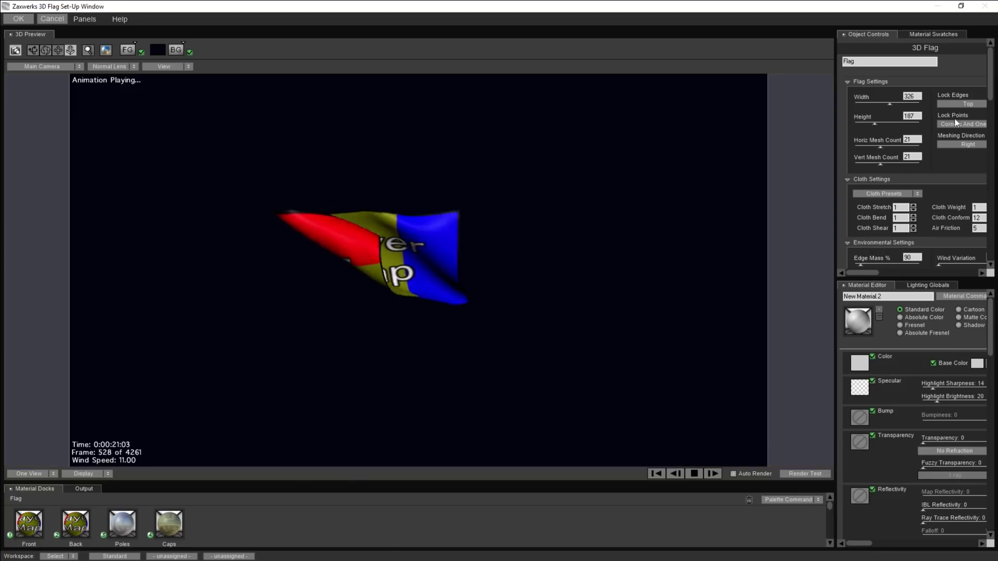
Set Lock Edges to All Sides and move the flag higher in the 3D Preview.
click(966, 104)
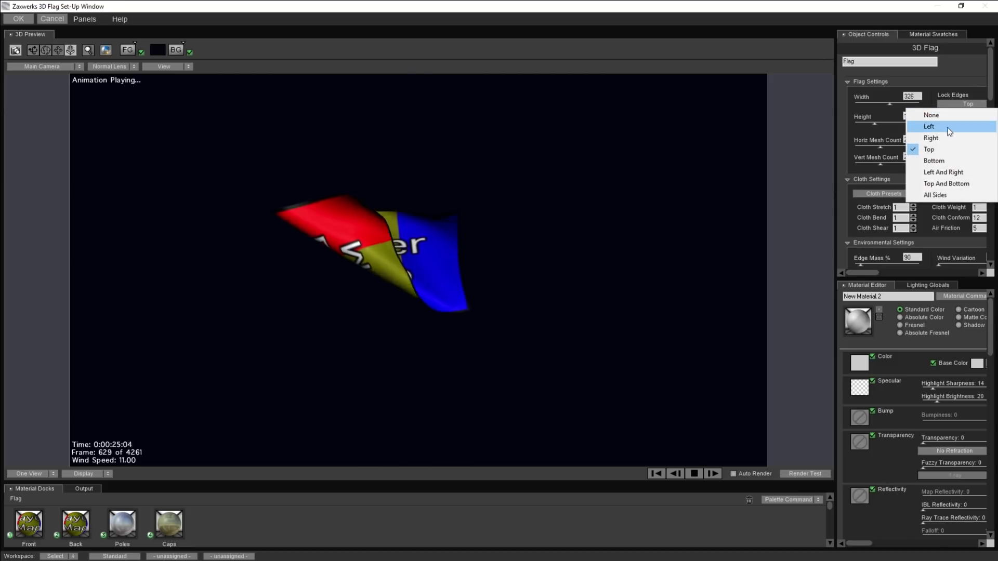
click(949, 196)
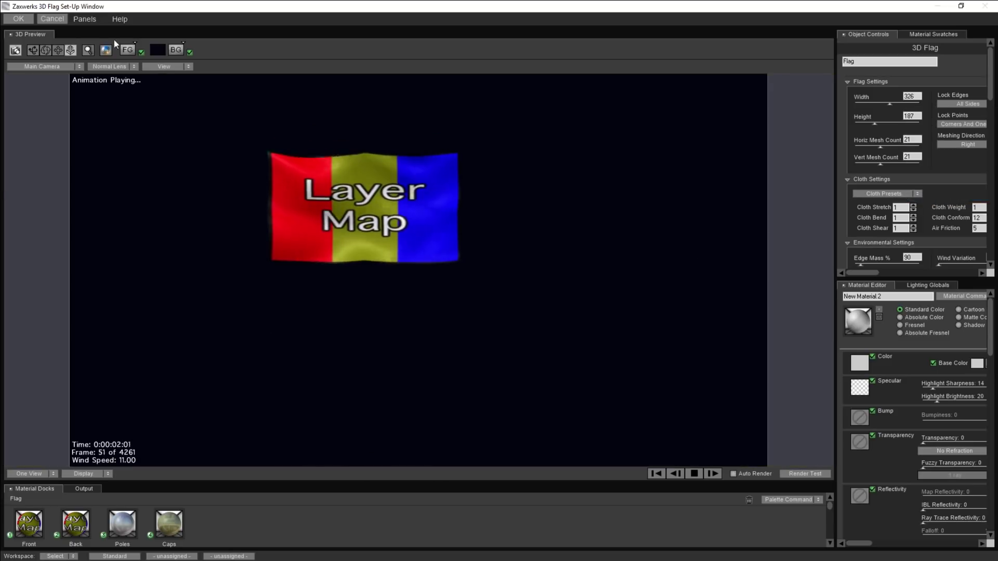
mouse_move(465, 182)
mouse_down()
mouse_move(466, 138)
mouse_move(494, 201)
mouse_up()
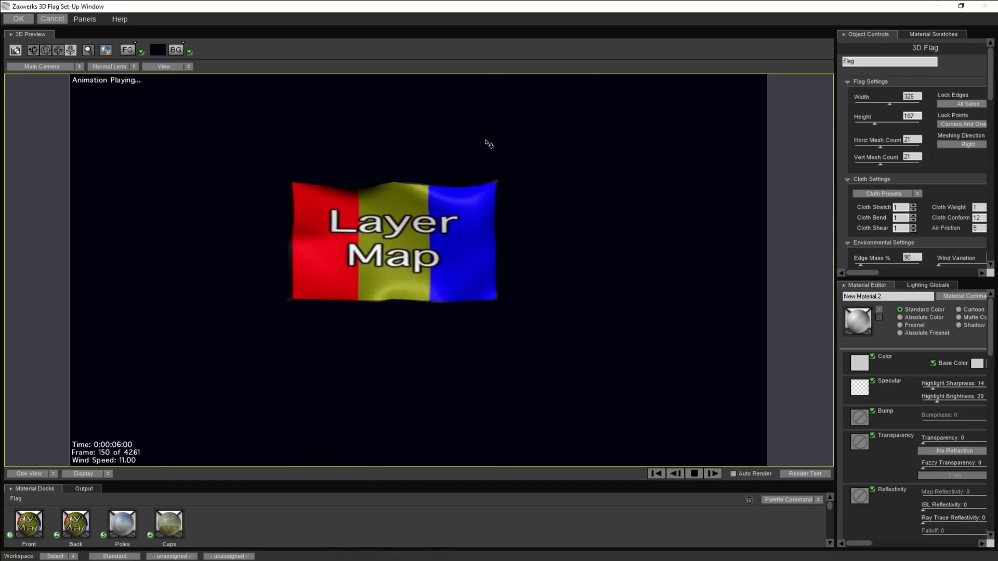
Pan and zoom the 3D Preview to inspect the rippling flag closely, then zoom back out.
scroll(485, 145, up, 5)
click(44, 49)
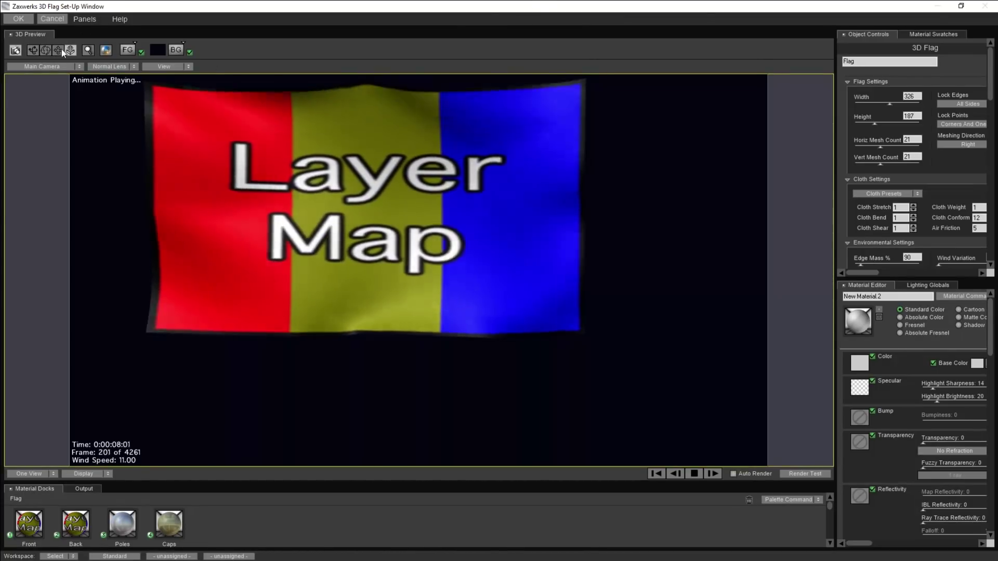
drag(107, 77, 160, 126)
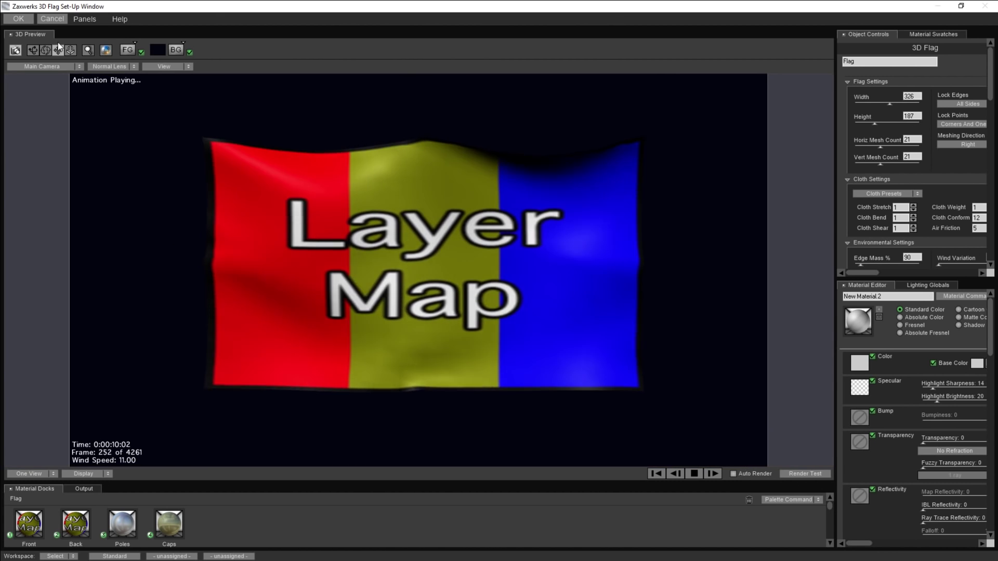
scroll(516, 172, up, 2)
scroll(516, 172, up, 3)
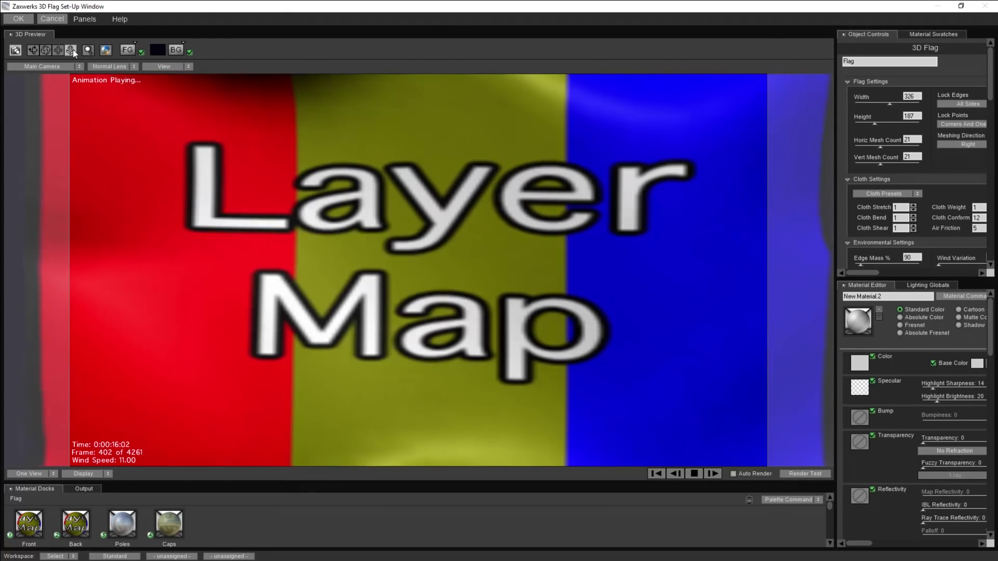
scroll(484, 252, down, 5)
scroll(484, 252, down, 5)
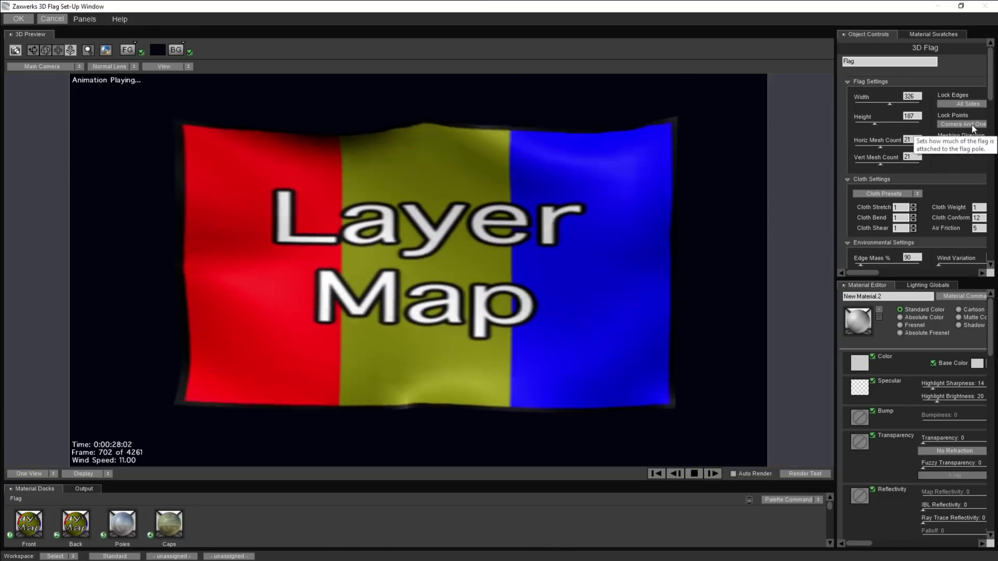
click(962, 125)
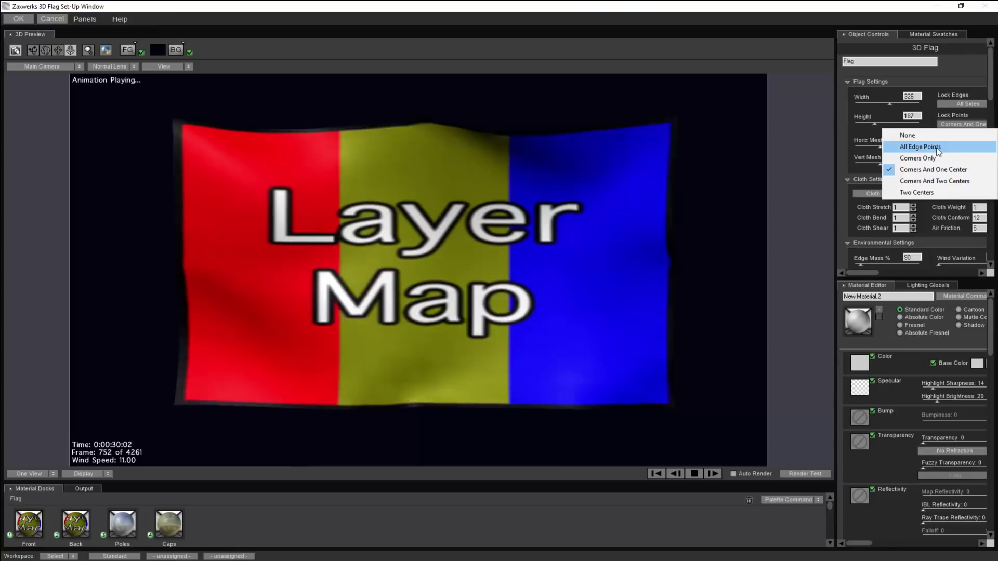
click(941, 150)
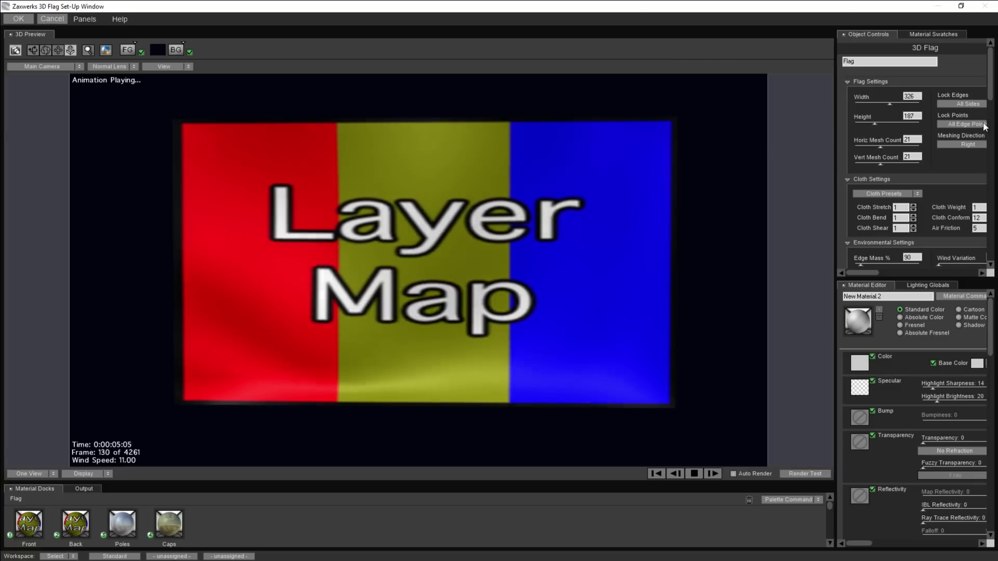
click(961, 123)
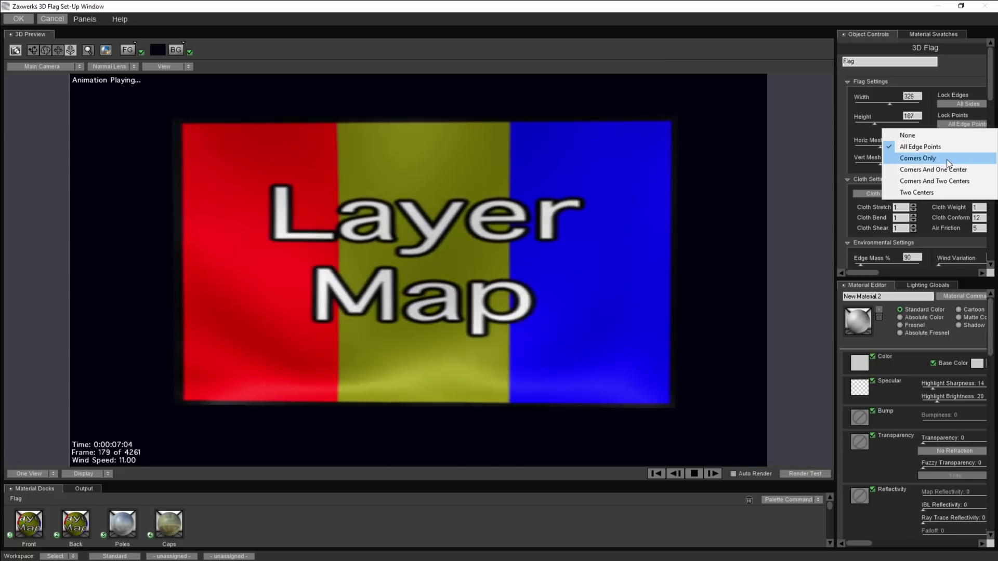
click(937, 159)
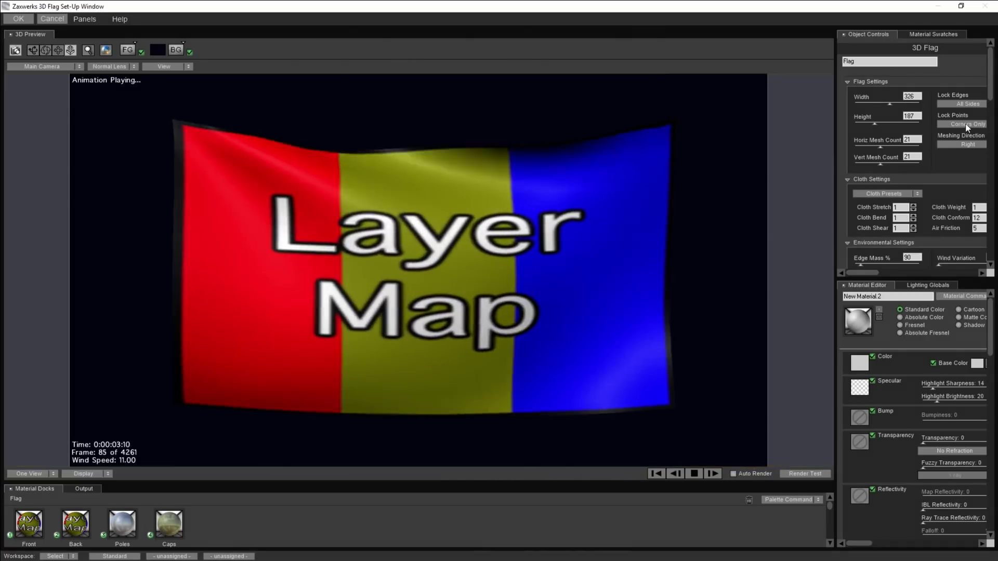
click(961, 124)
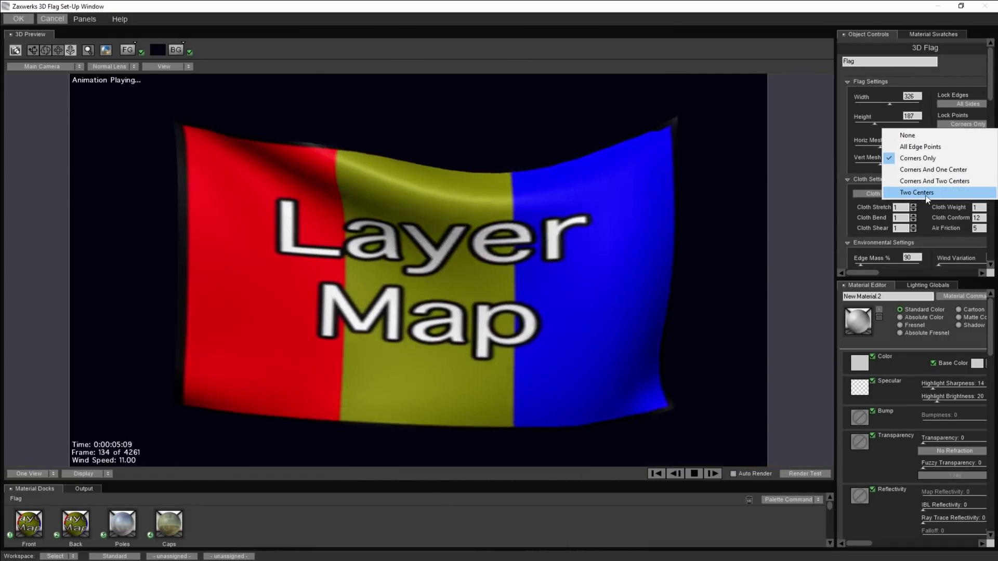
click(908, 193)
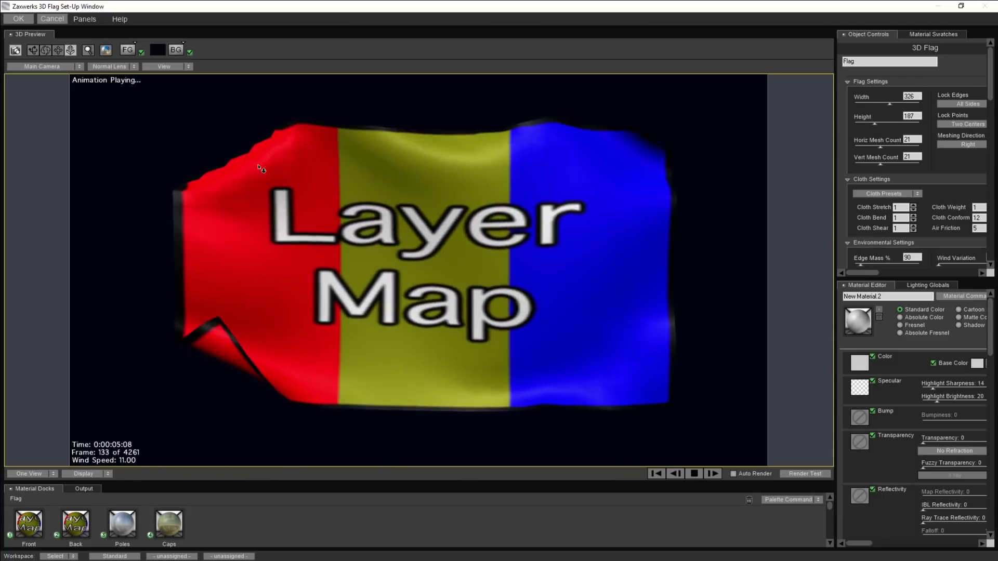
click(967, 124)
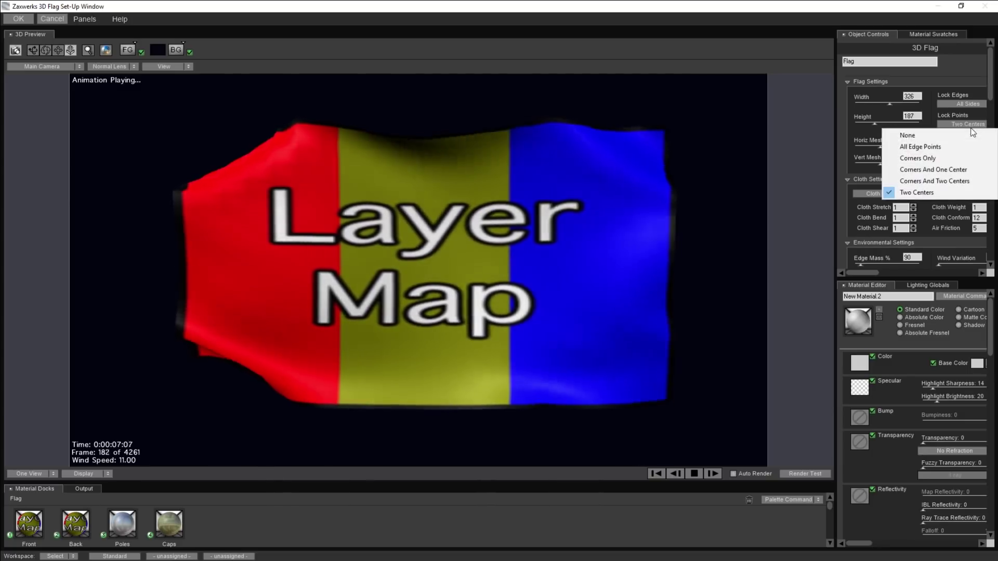
click(955, 148)
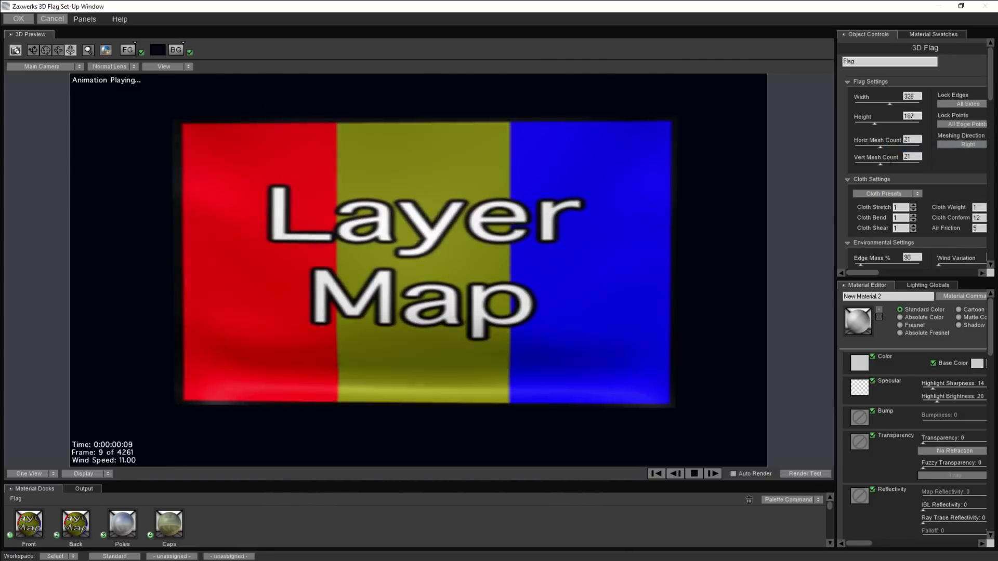
click(953, 124)
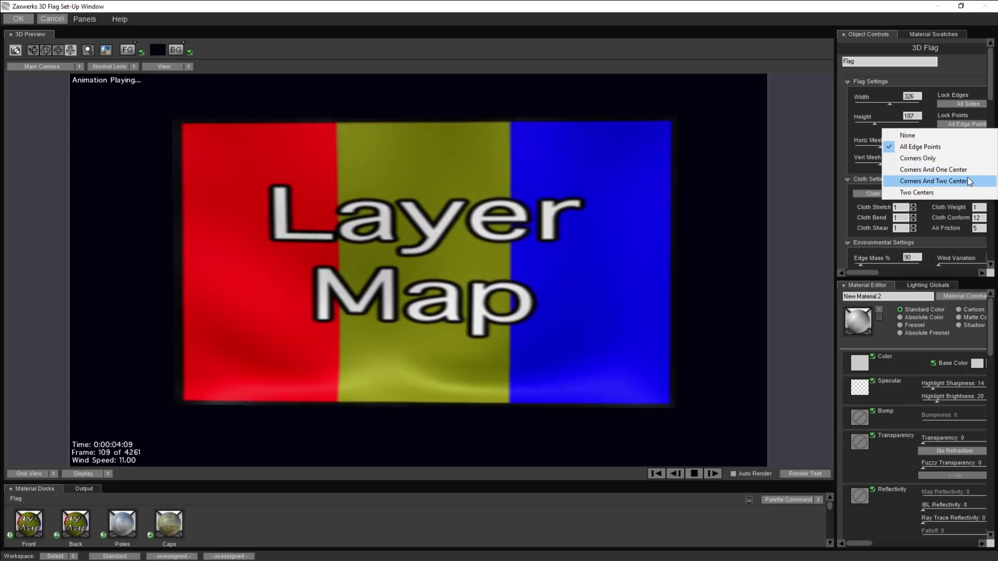
click(964, 170)
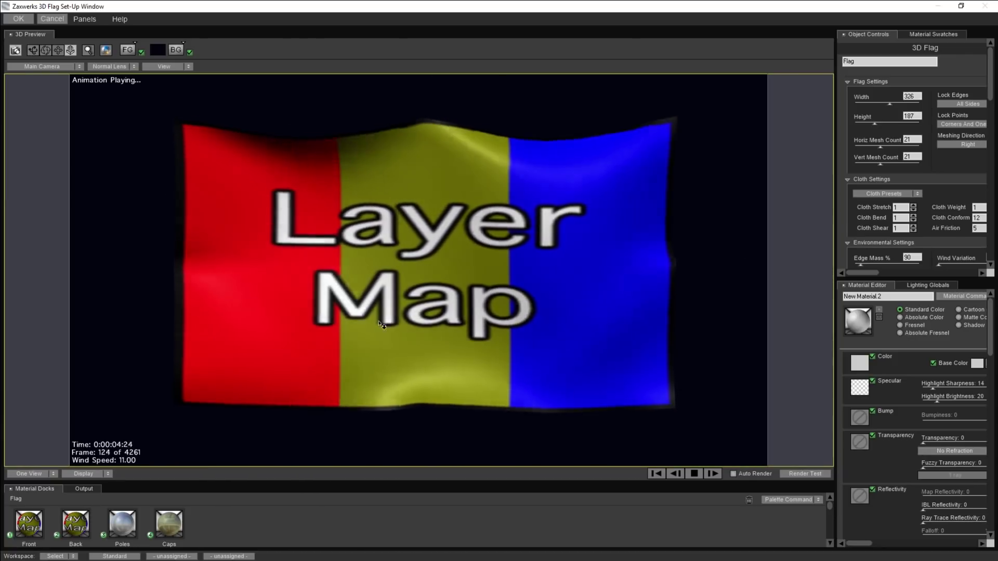
click(961, 124)
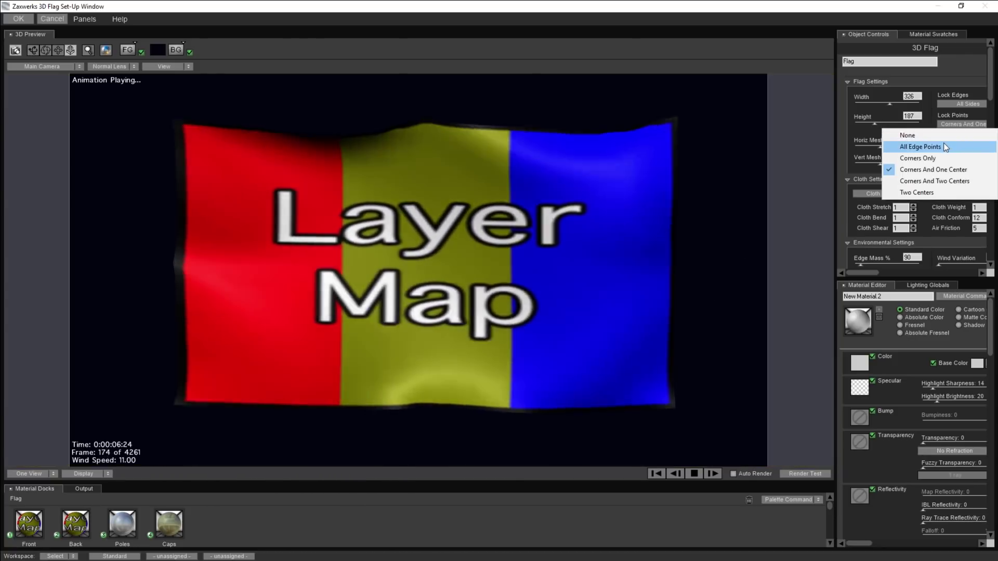
click(942, 170)
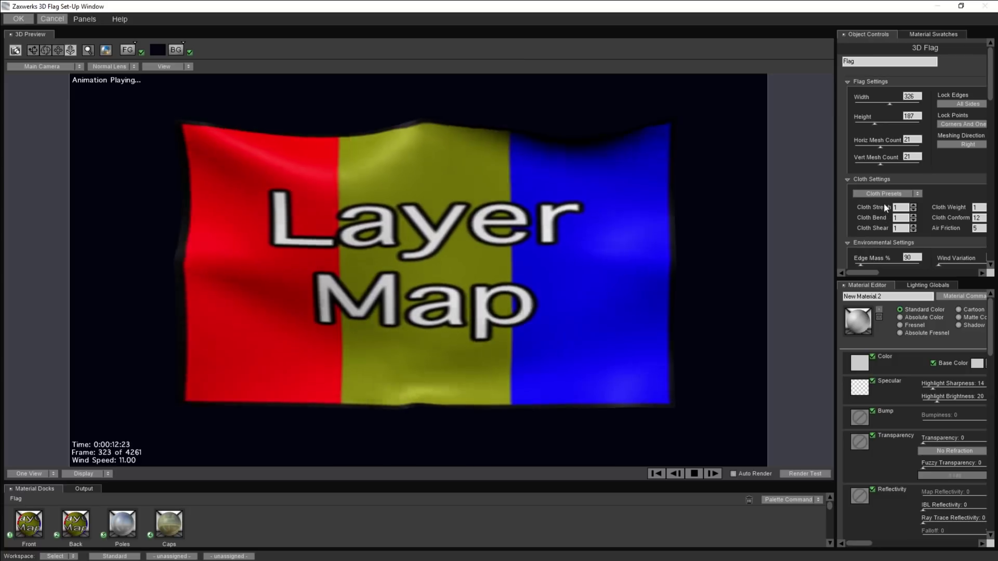
click(905, 196)
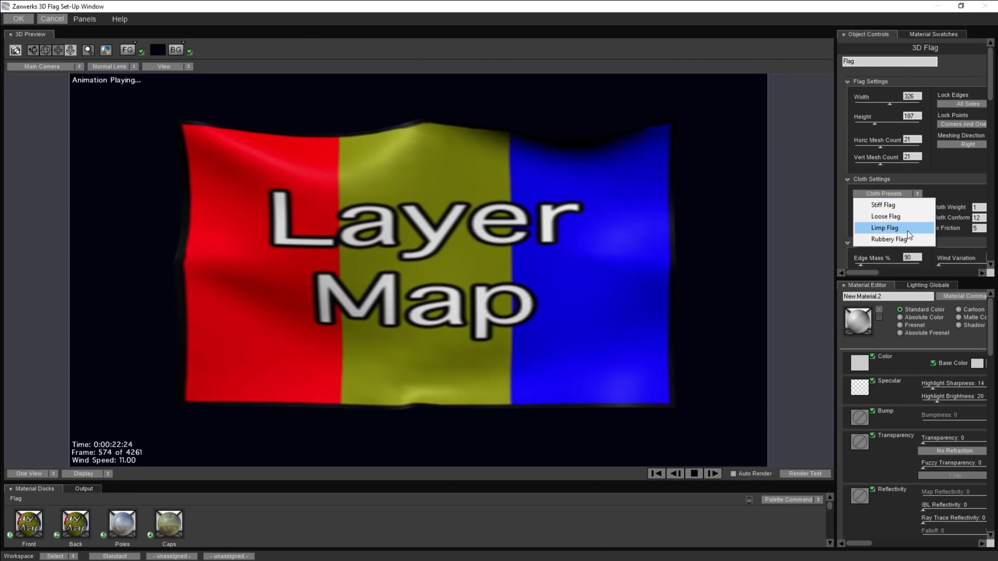
click(907, 234)
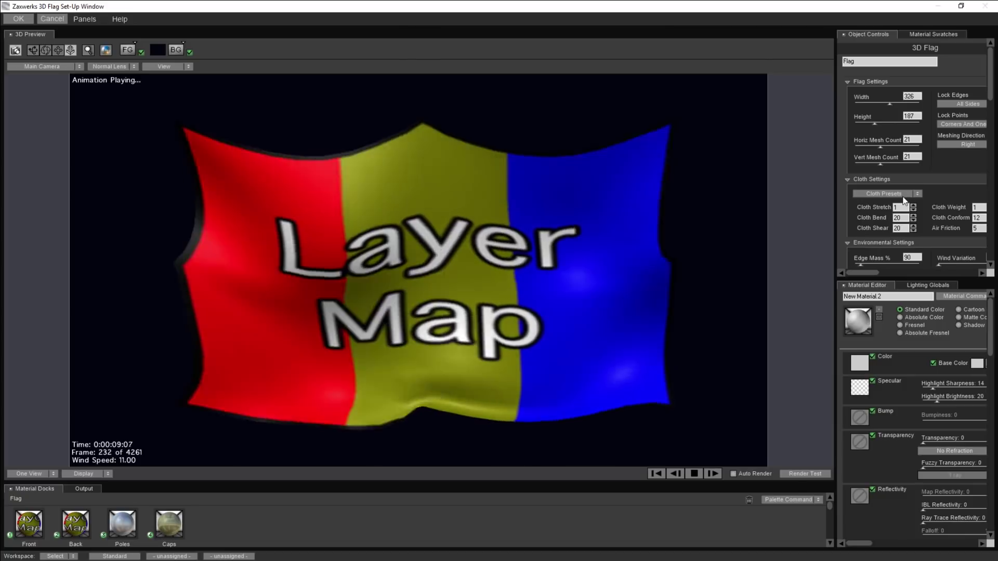
click(890, 207)
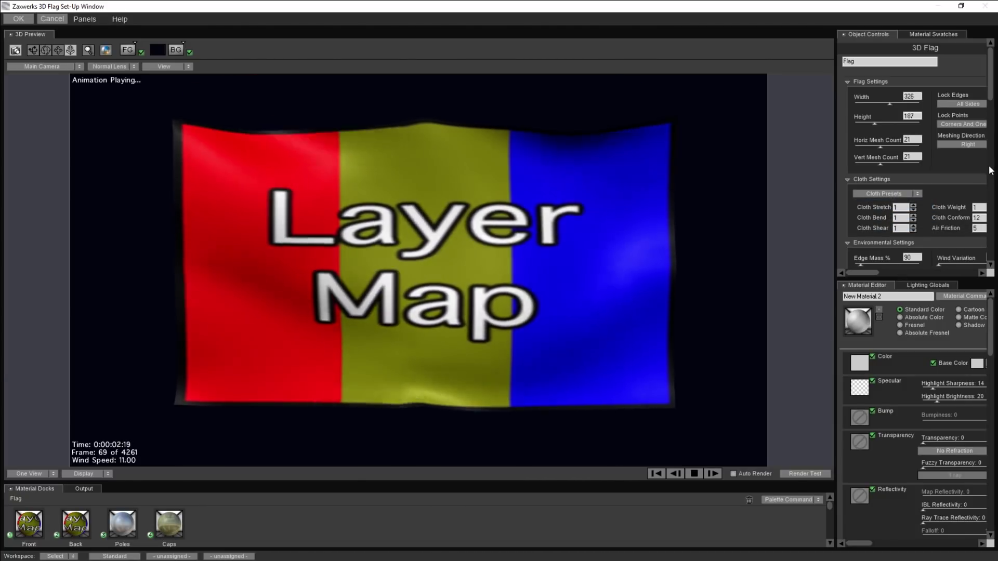
drag(991, 97, 991, 150)
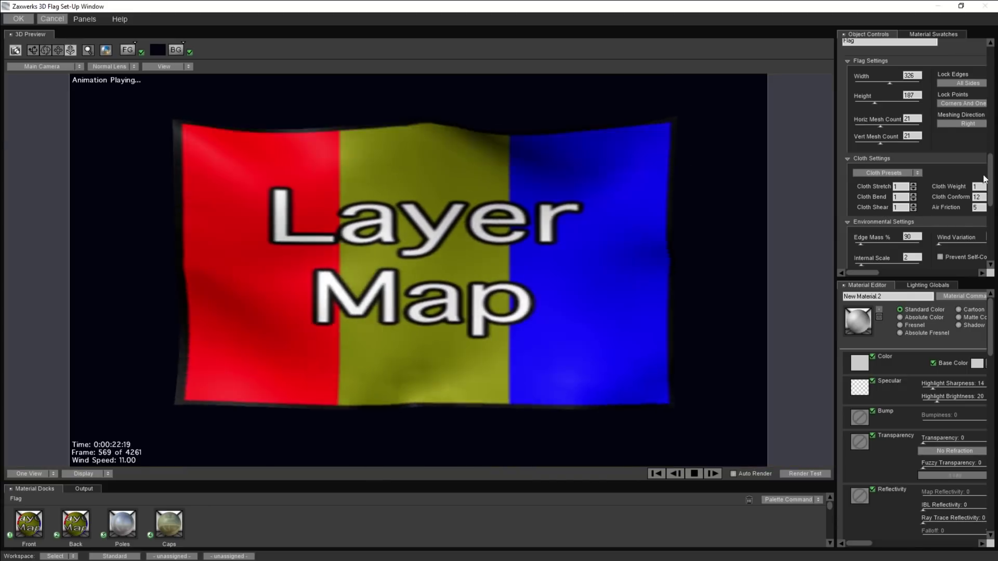
drag(992, 201, 991, 222)
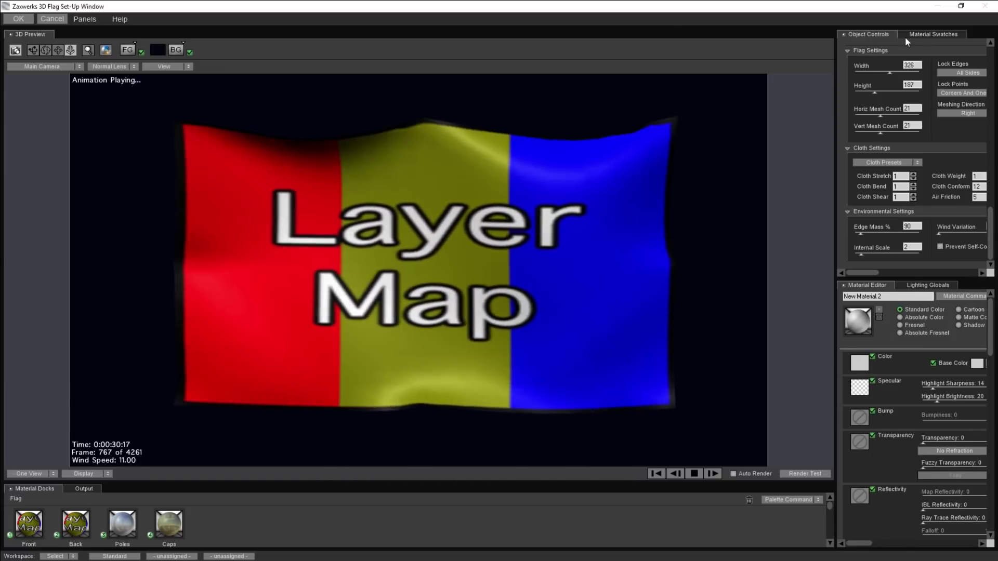
Show the Material Swatches library and drag a swatch onto the flag preview.
click(908, 35)
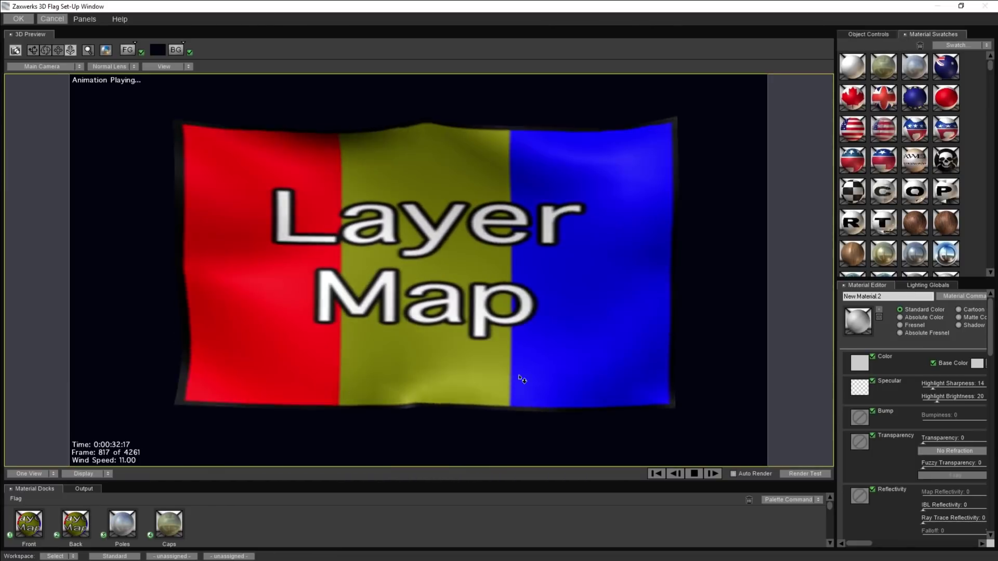
drag(852, 81, 284, 211)
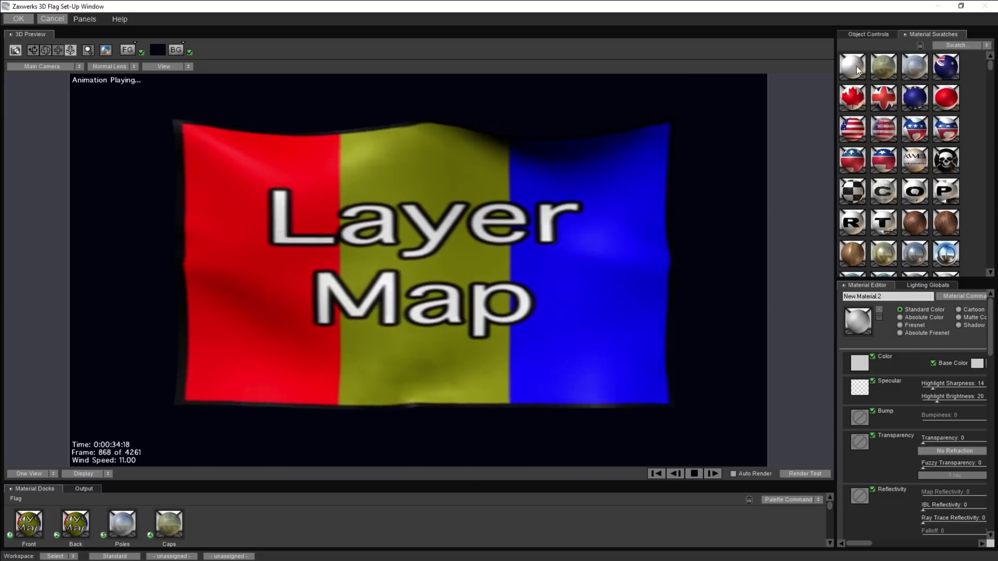
drag(366, 308, 366, 307)
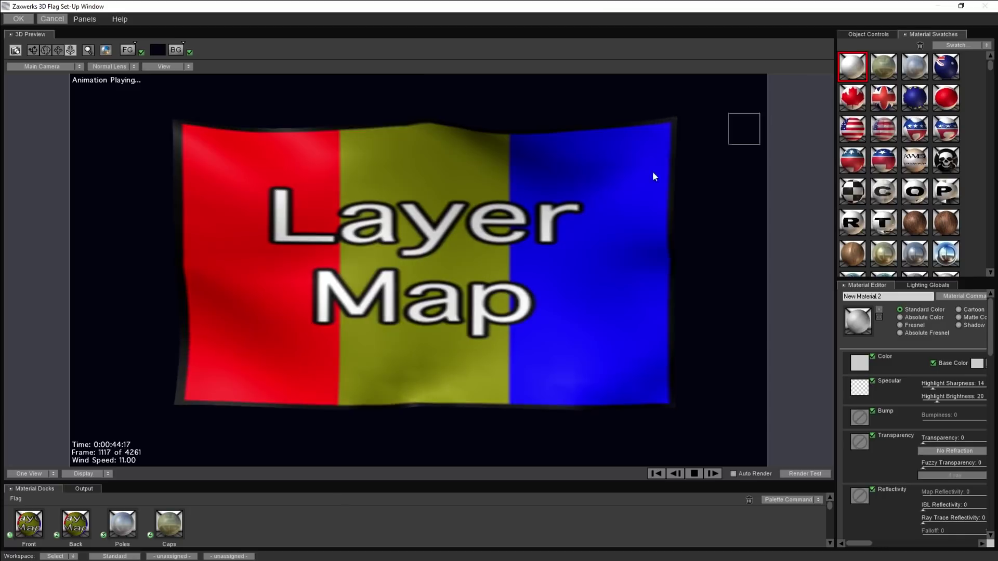
click(291, 288)
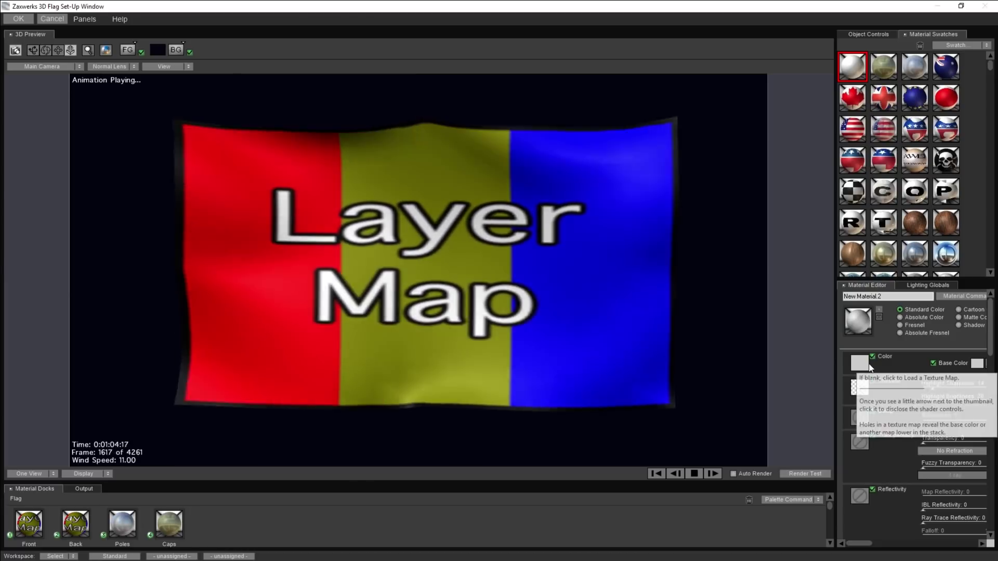
Load the Jordan flag PNG as the colour texture and apply it to the flag's front and back.
click(865, 367)
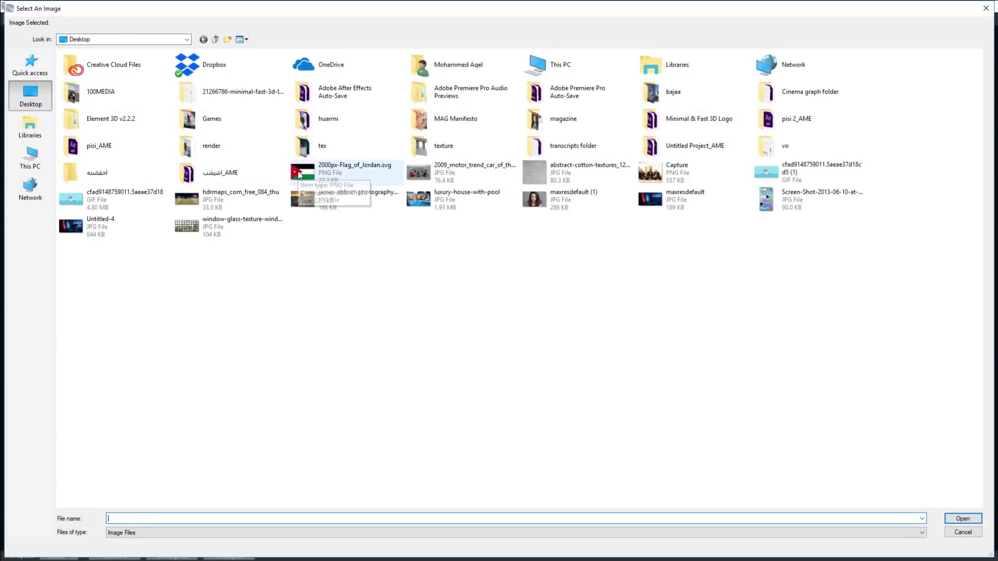
double_click(301, 175)
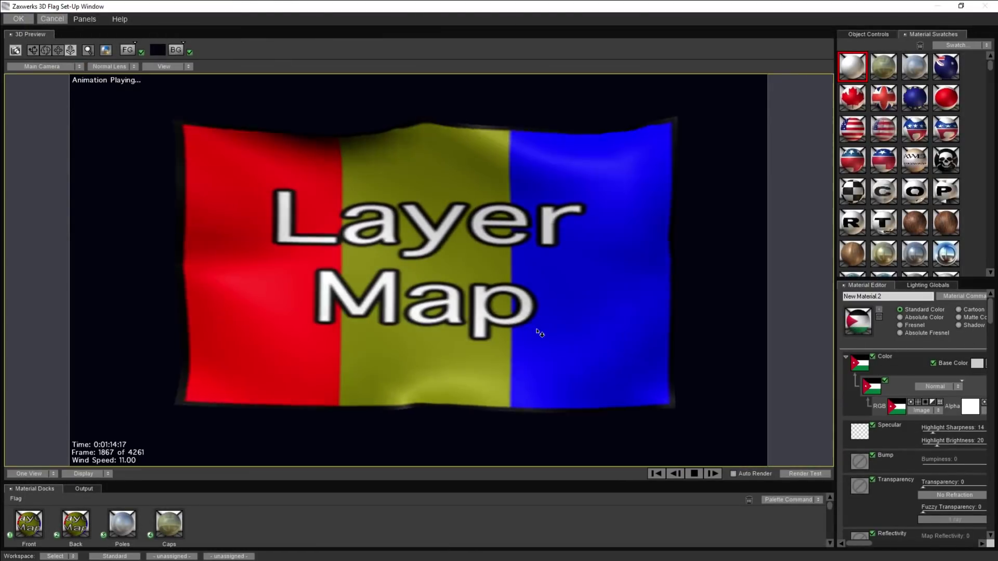
drag(872, 325, 522, 268)
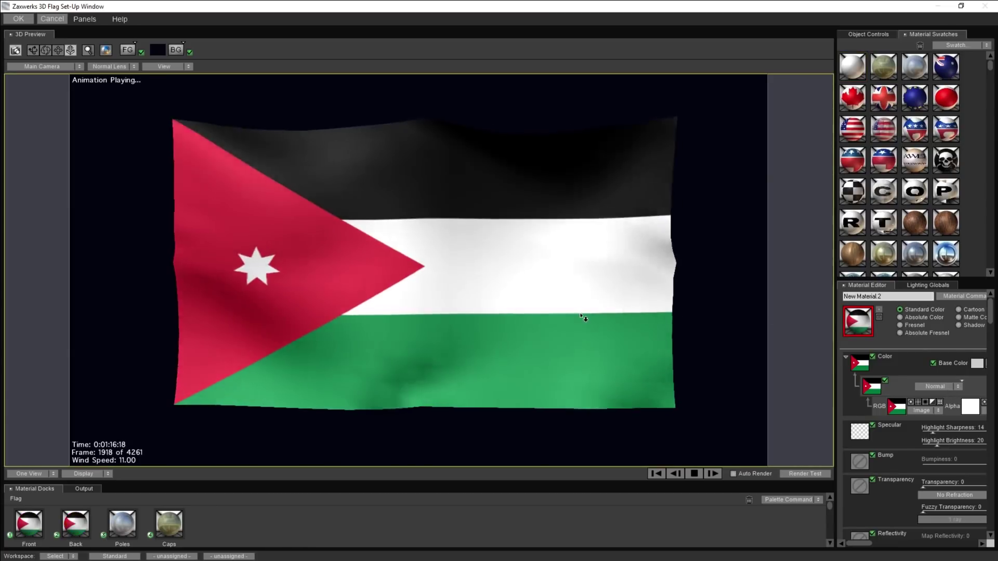
mouse_move(896, 407)
mouse_down()
mouse_move(344, 269)
mouse_move(648, 259)
mouse_up()
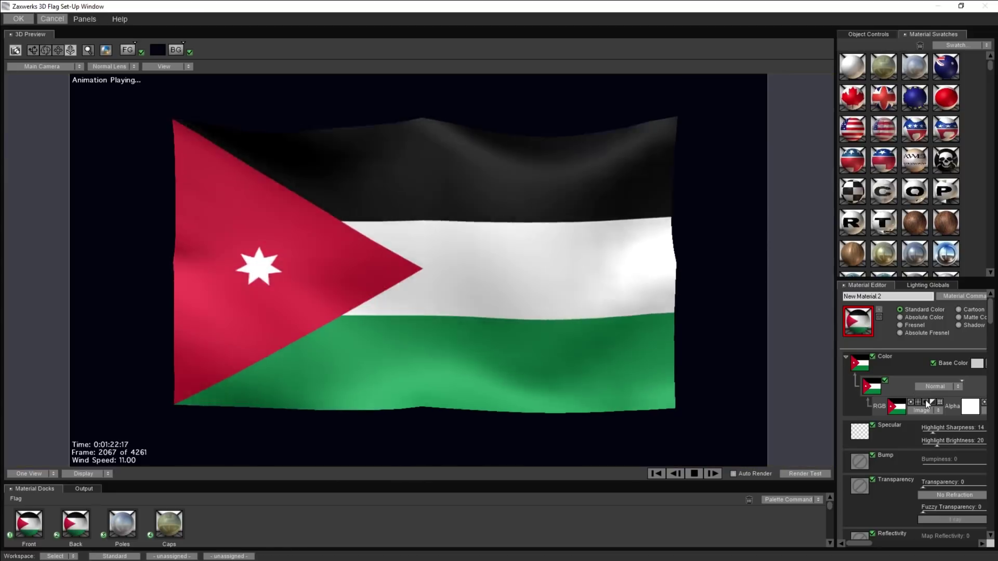
drag(648, 260, 859, 461)
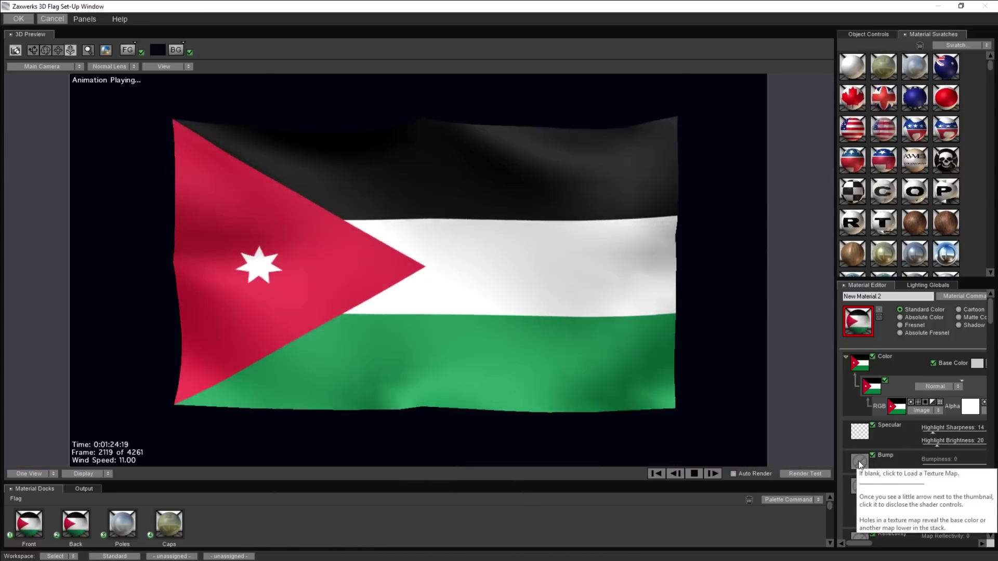
Load abstract-cotton-textures_1203-9528 as the bump texture, browsing files as extra-large icons.
click(859, 461)
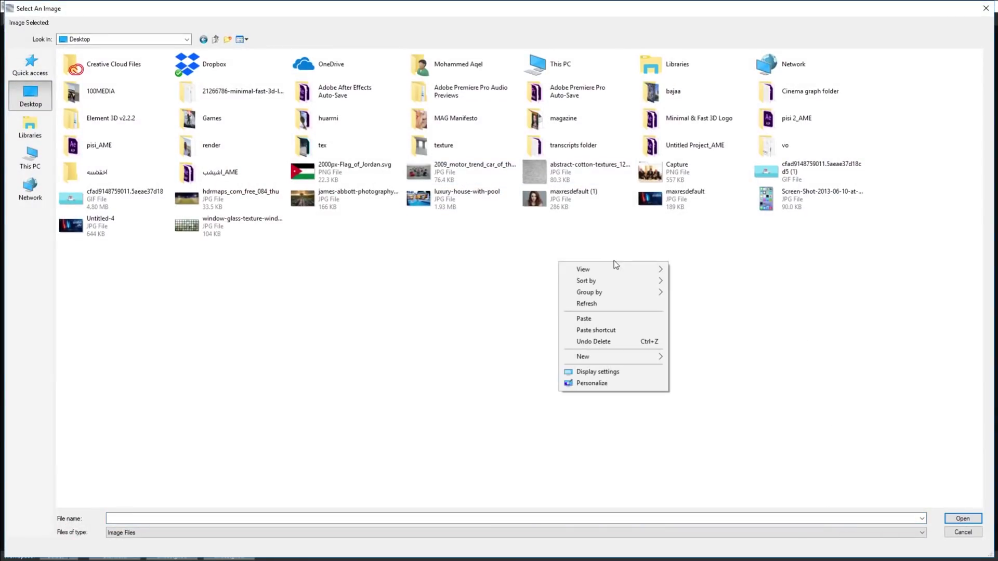
click(706, 269)
scroll(540, 330, down, 5)
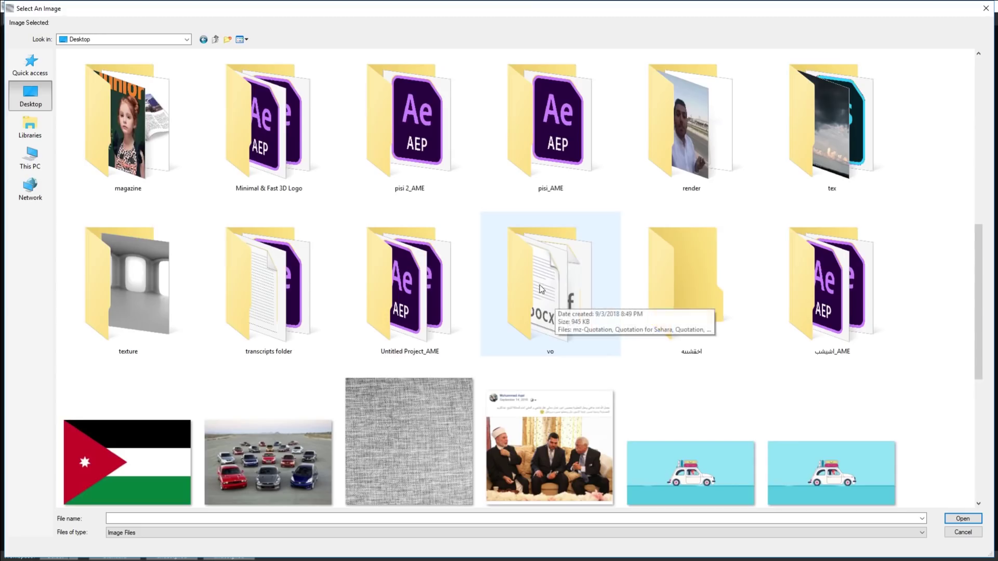
scroll(539, 329, down, 2)
right_click(400, 204)
click(438, 226)
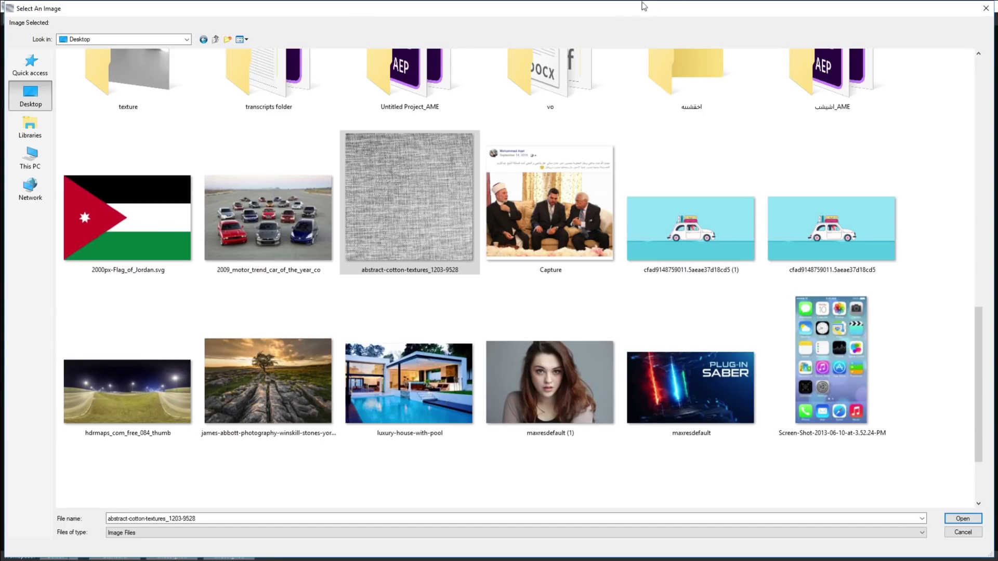
double_click(423, 214)
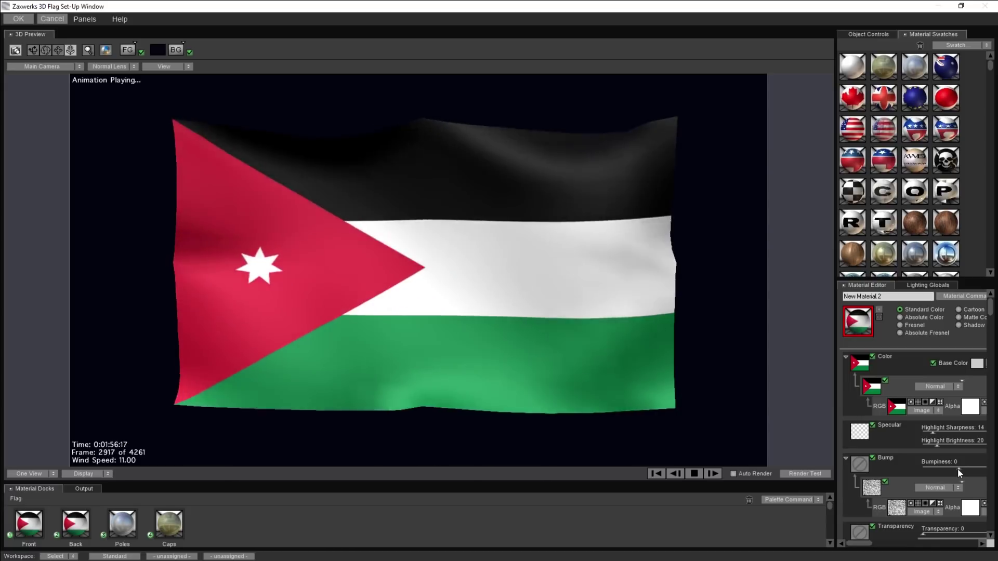
Try Bumpiness 20, settle on a subtle 2, and open the bump texture's Transform settings.
click(958, 469)
drag(959, 467, 965, 467)
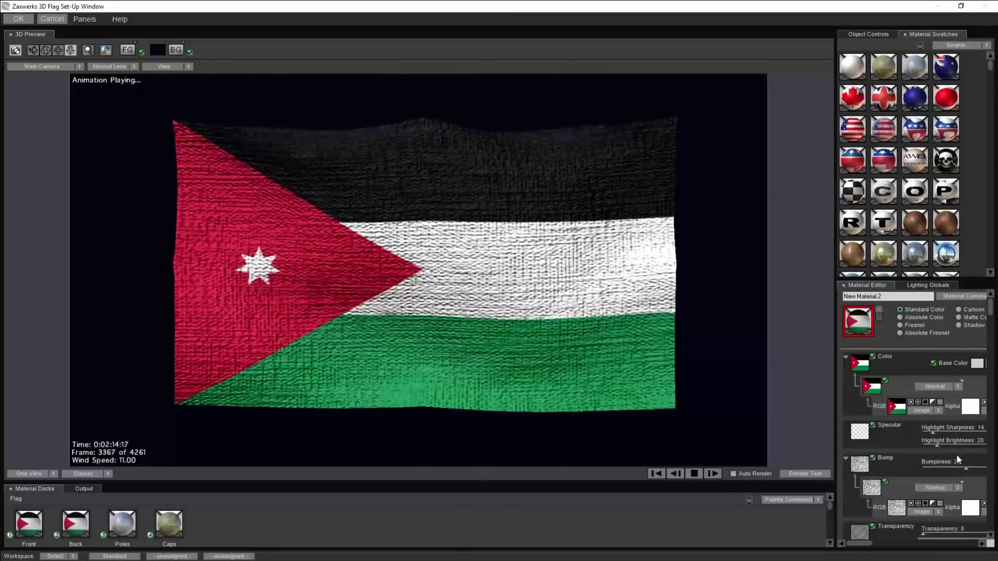
drag(966, 469, 959, 469)
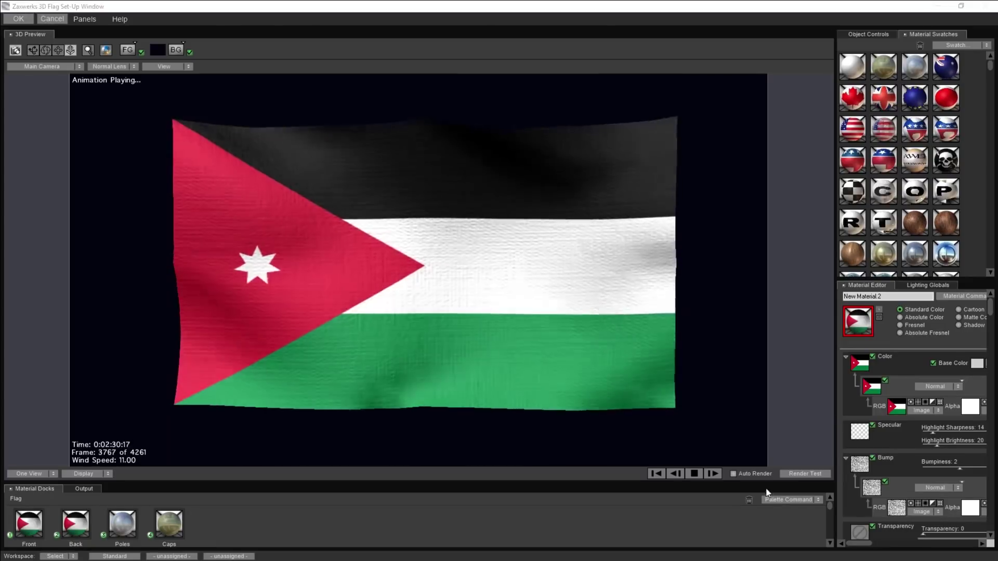
click(918, 504)
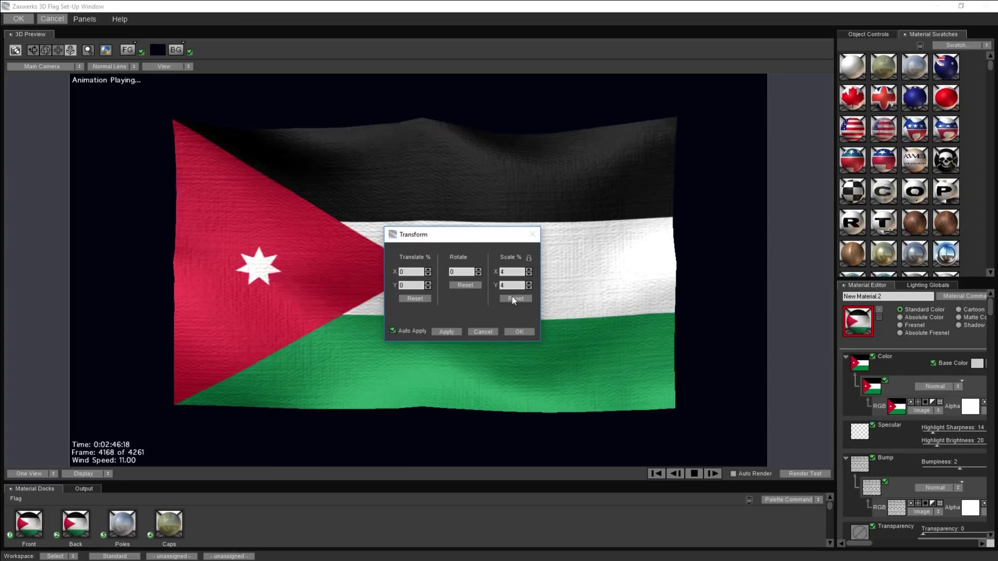
Set the bump texture's Transform scale to 20% and confirm.
double_click(509, 272)
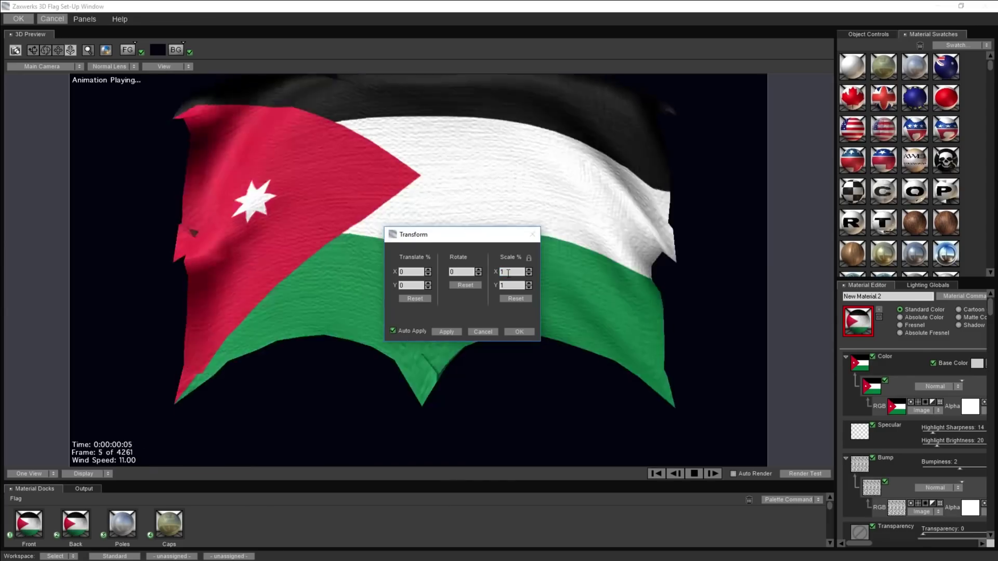
double_click(509, 273)
text(20)
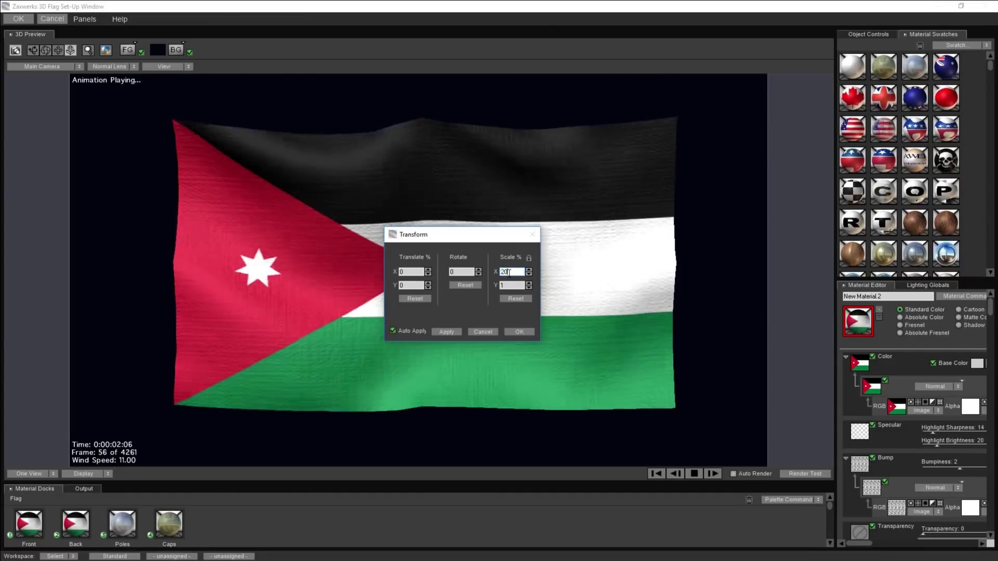
key(Return)
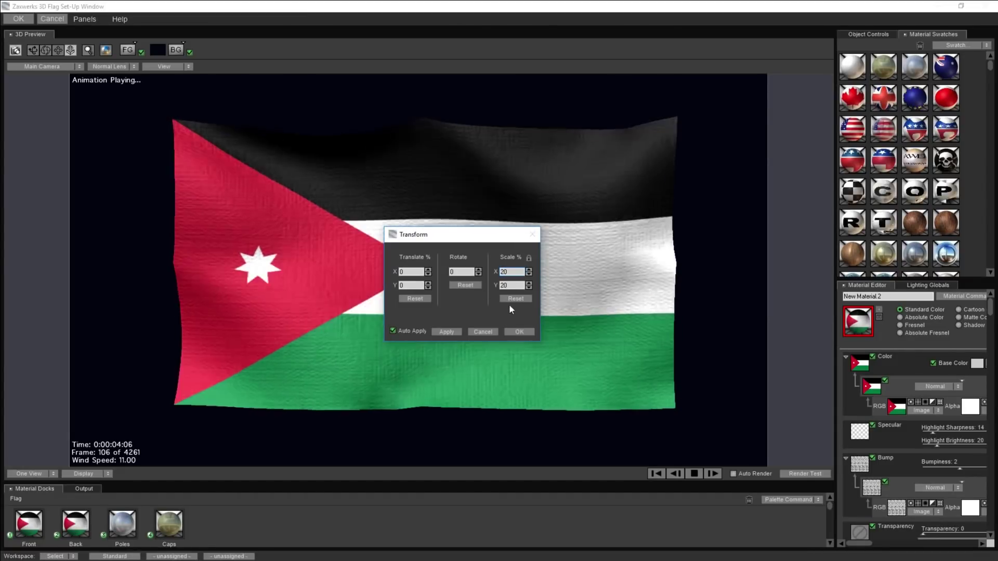
click(518, 331)
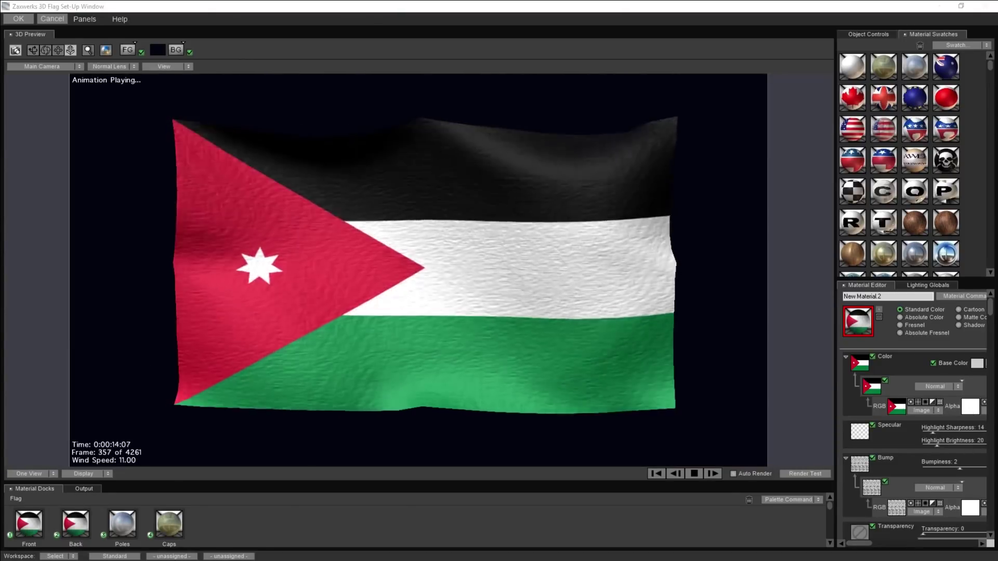
Reopen the bump texture's Transform and apply a 150% horizontal scale.
click(918, 404)
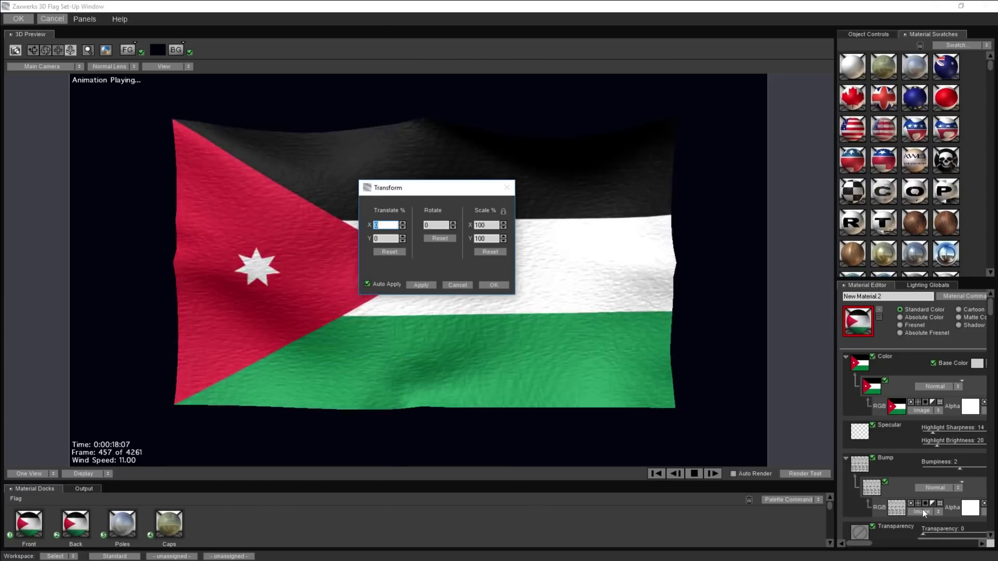
click(506, 188)
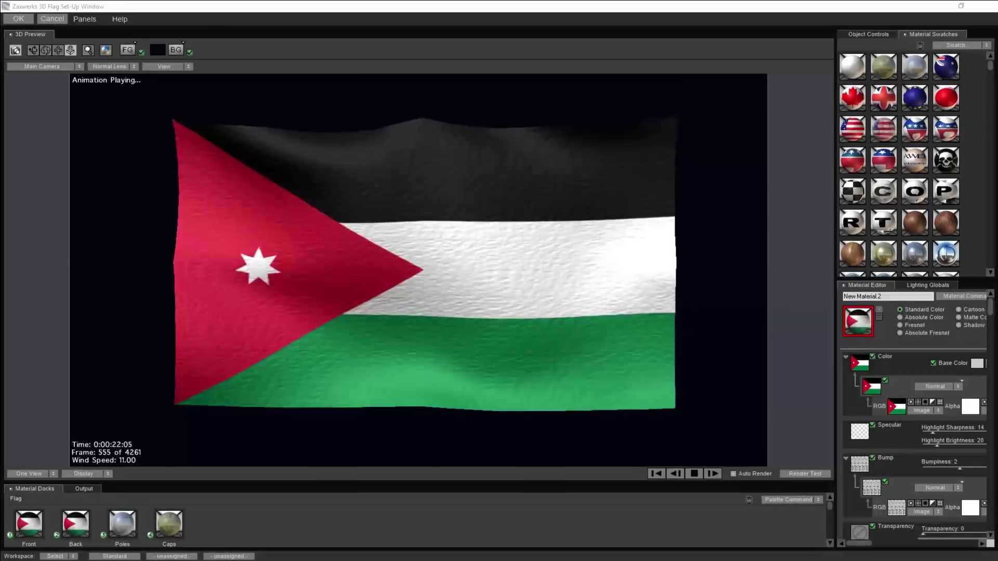
click(918, 504)
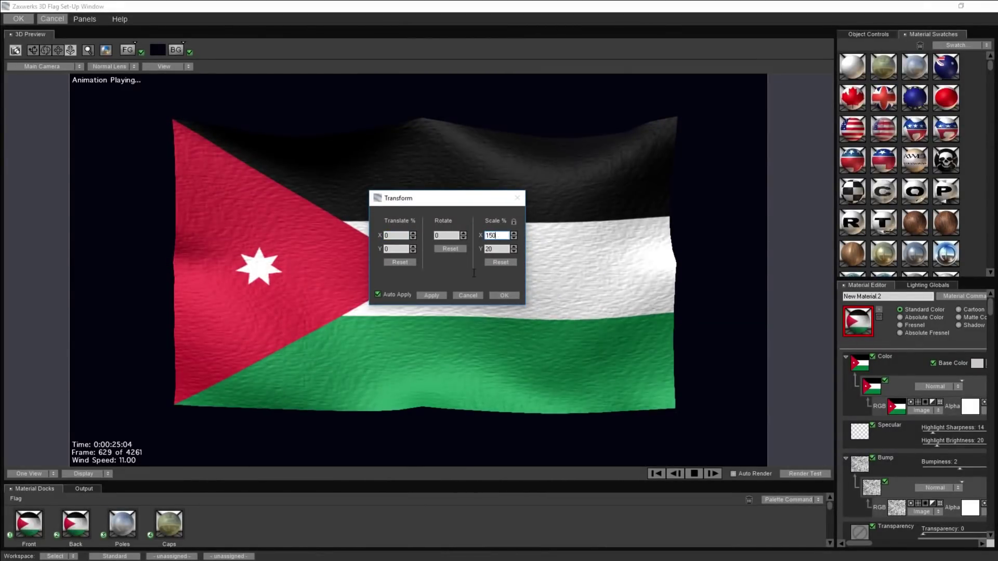
click(502, 295)
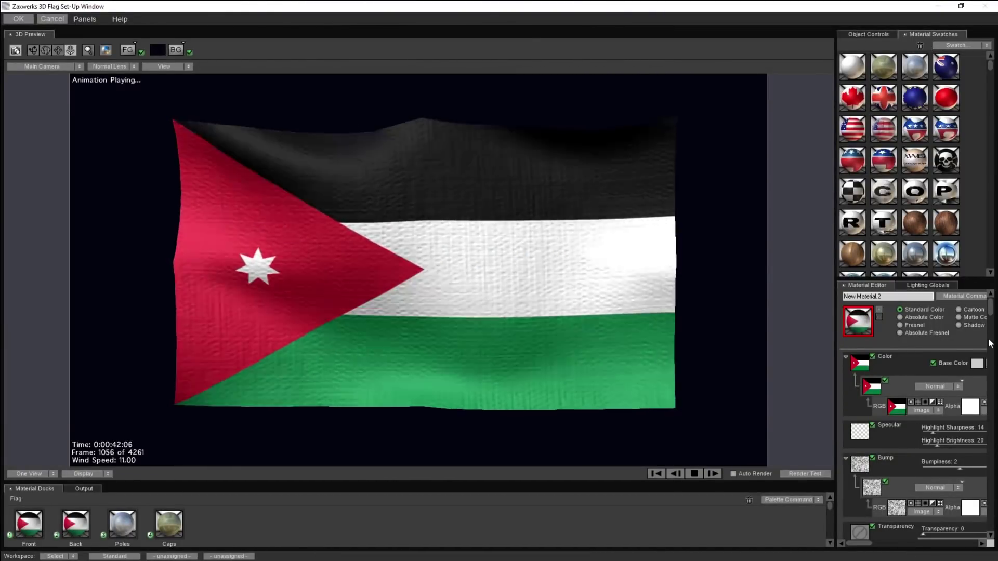
scroll(875, 424, down, 1)
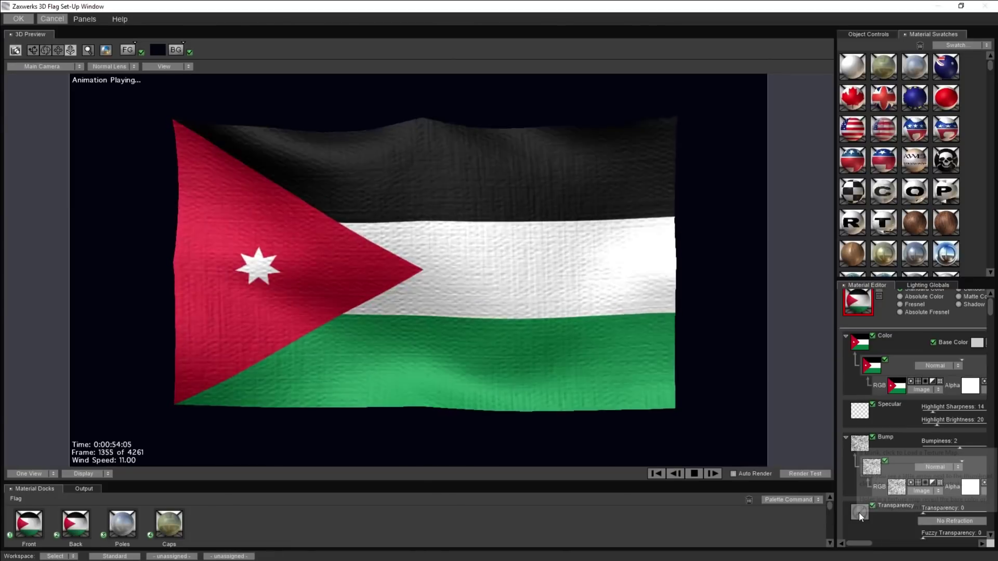
Add the window-glass texture as a transparency map at 22, then switch that map off.
click(858, 512)
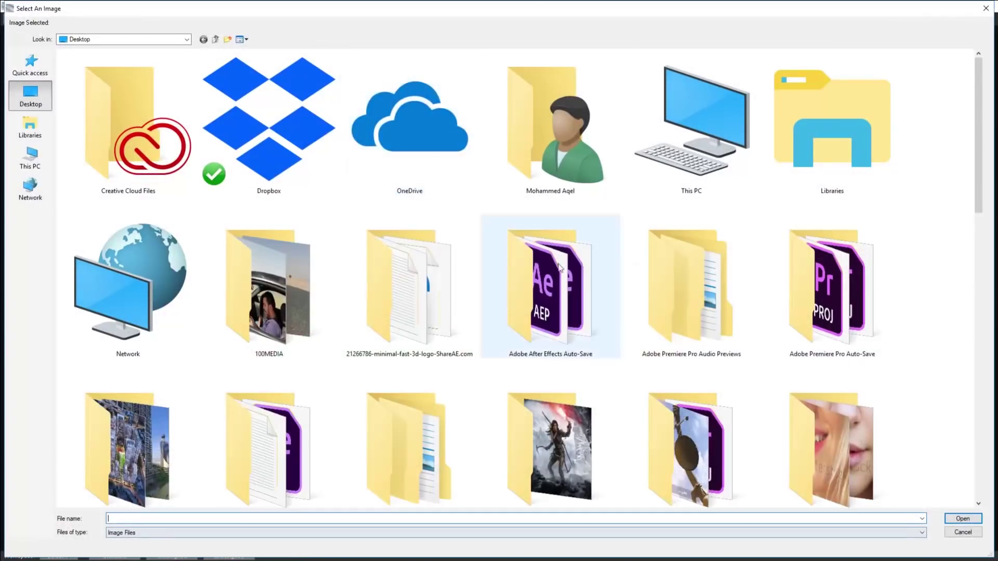
scroll(559, 267, down, 10)
click(295, 459)
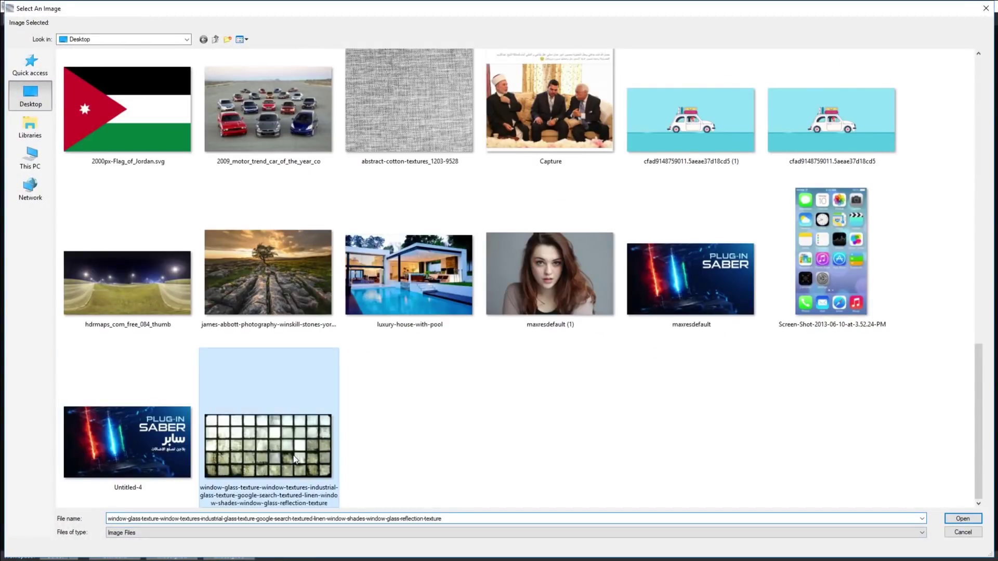
double_click(295, 459)
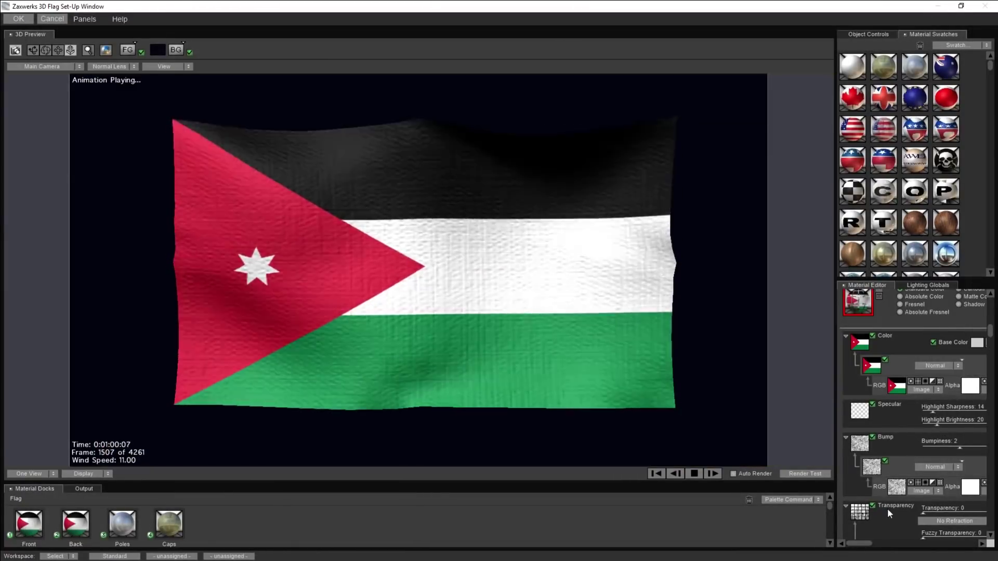
drag(923, 513, 968, 517)
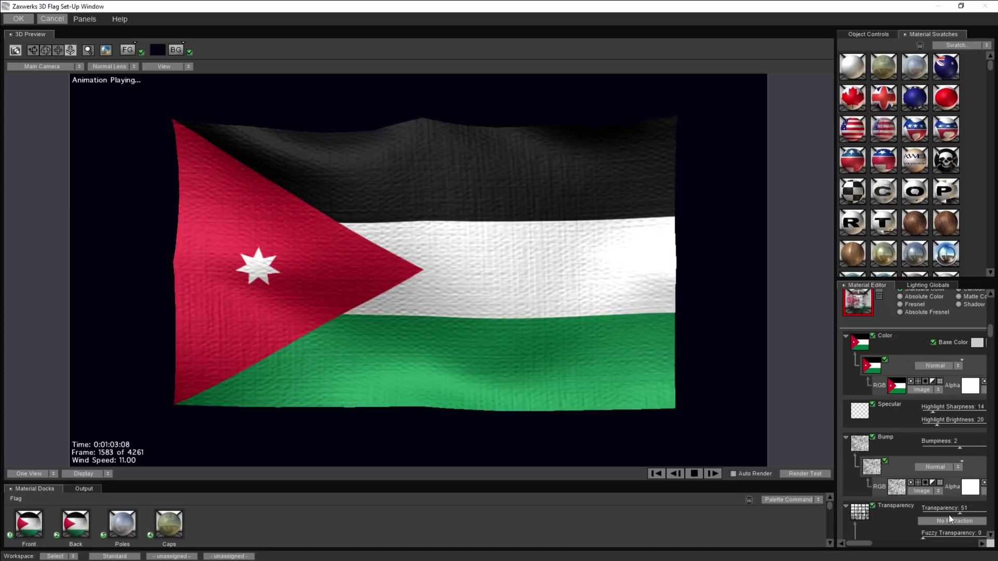
scroll(918, 459, down, 3)
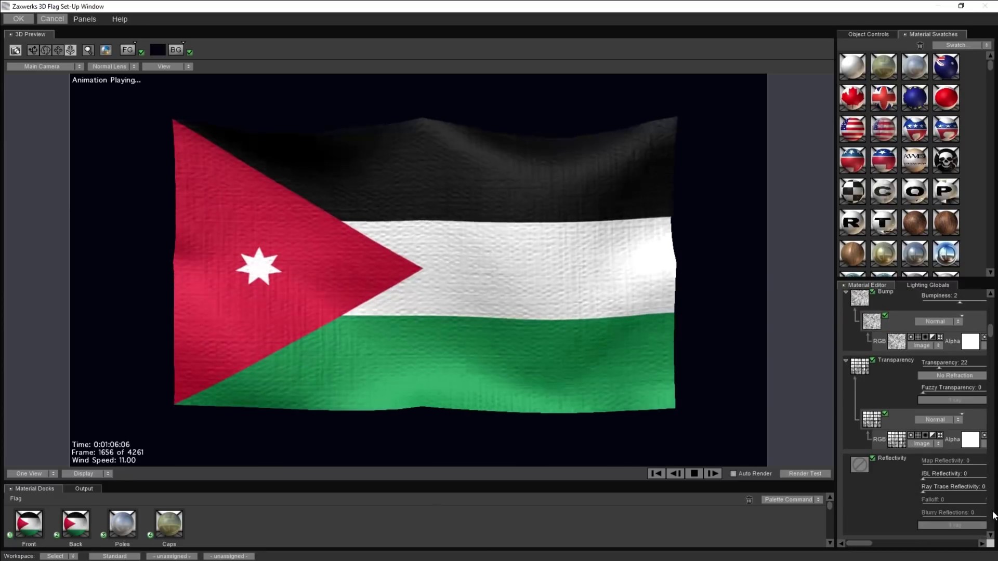
click(885, 414)
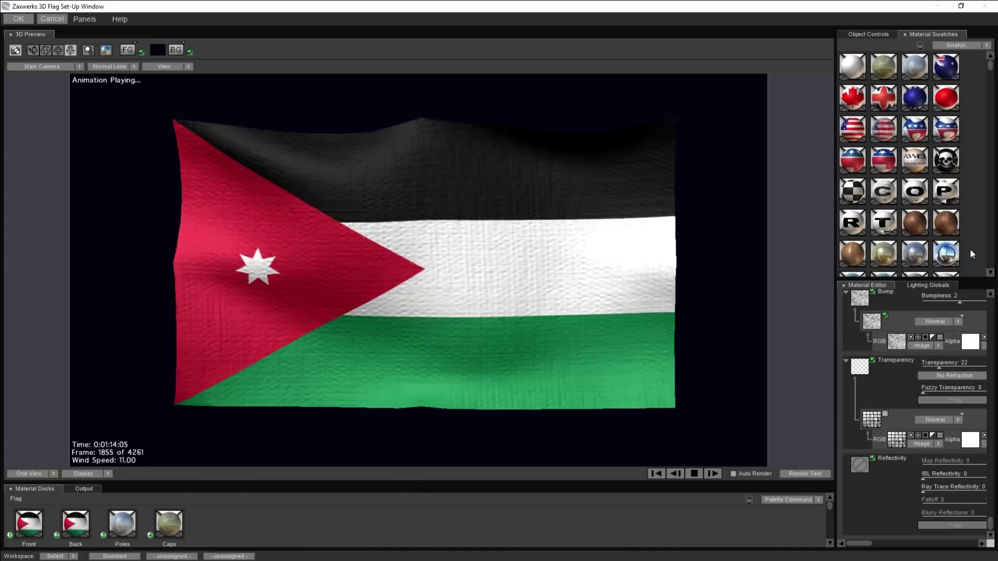
click(934, 281)
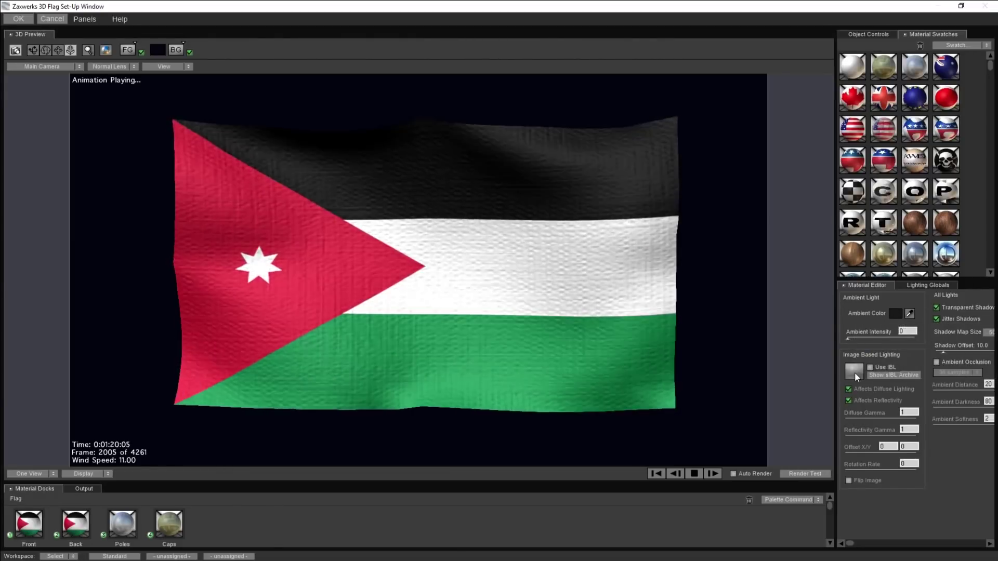
Choose a Desktop photo as the image-based lighting environment.
click(852, 371)
scroll(379, 327, down, 10)
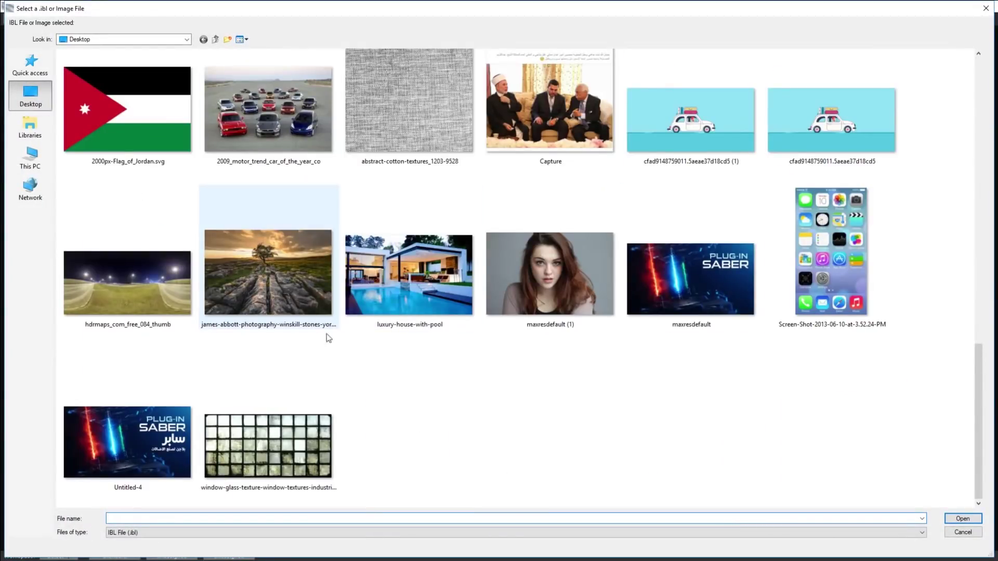
click(990, 7)
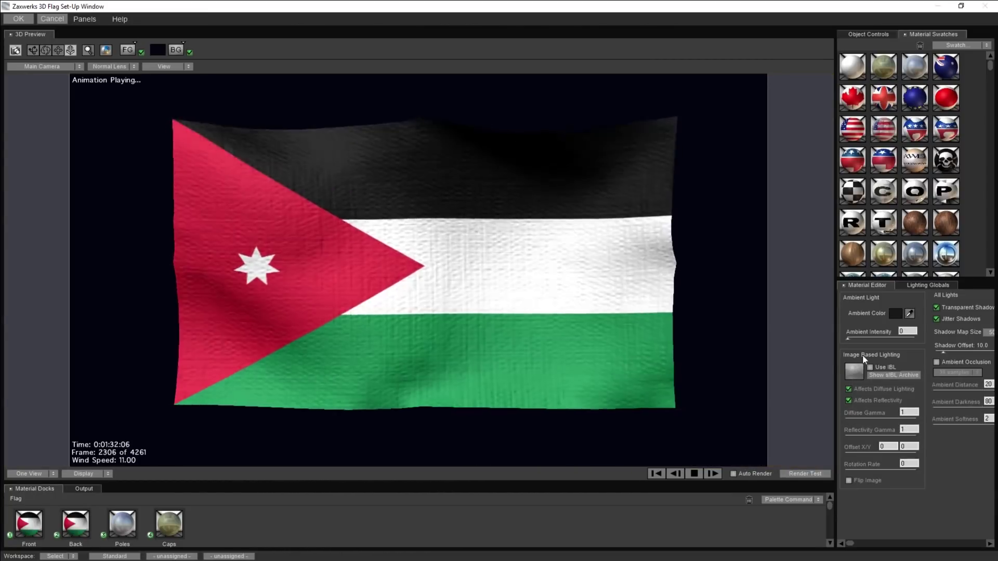
click(855, 372)
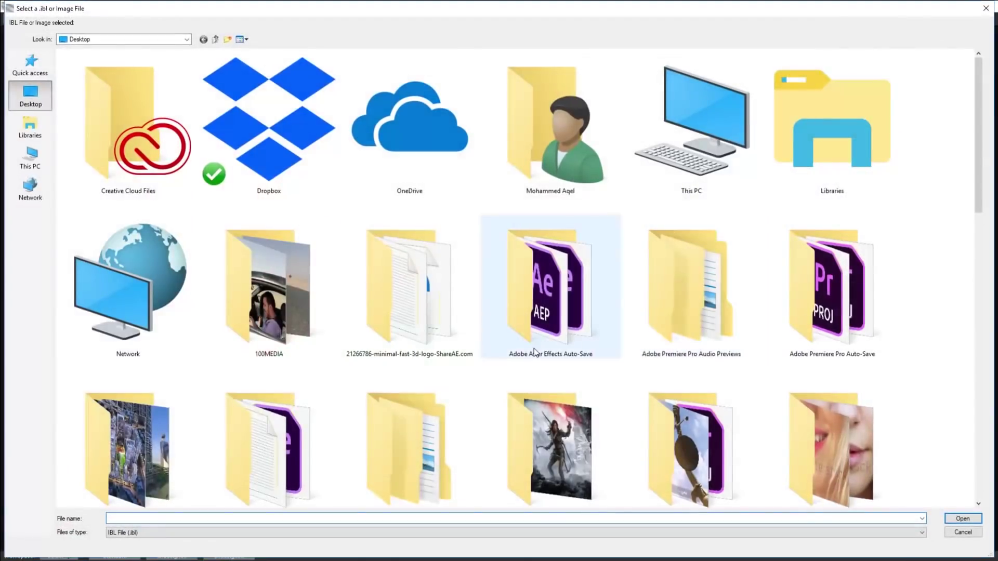
scroll(213, 412, down, 5)
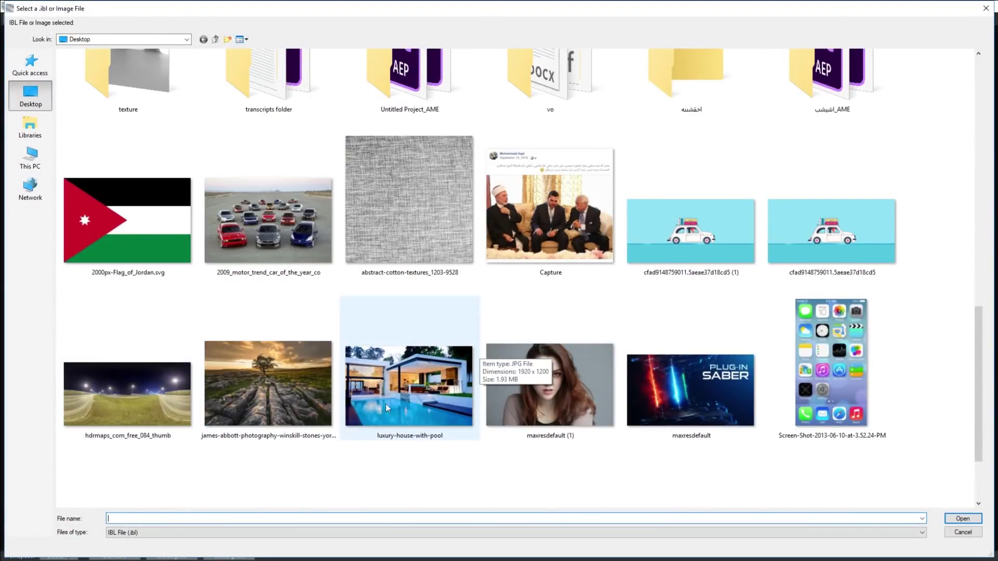
right_click(329, 468)
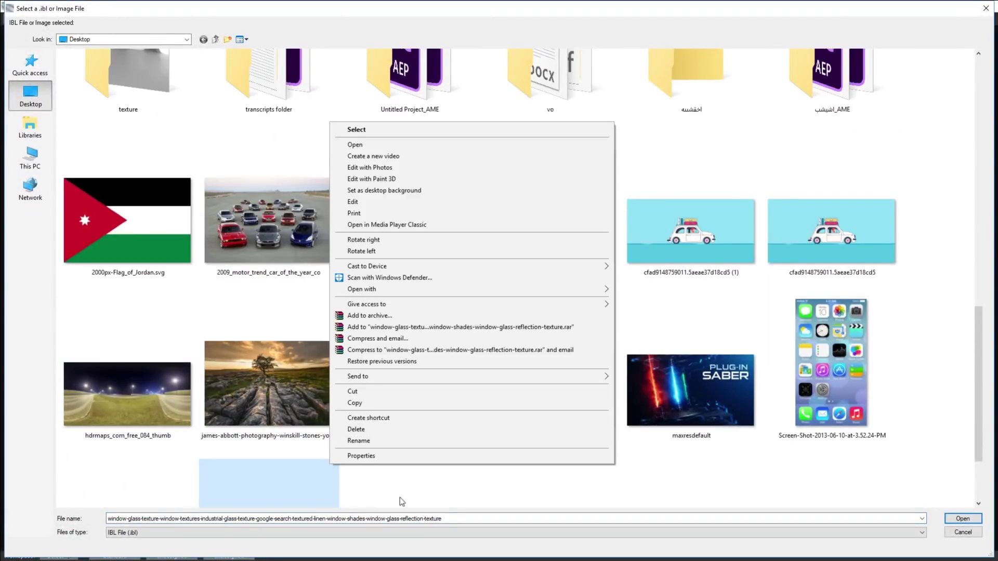
click(400, 497)
double_click(401, 372)
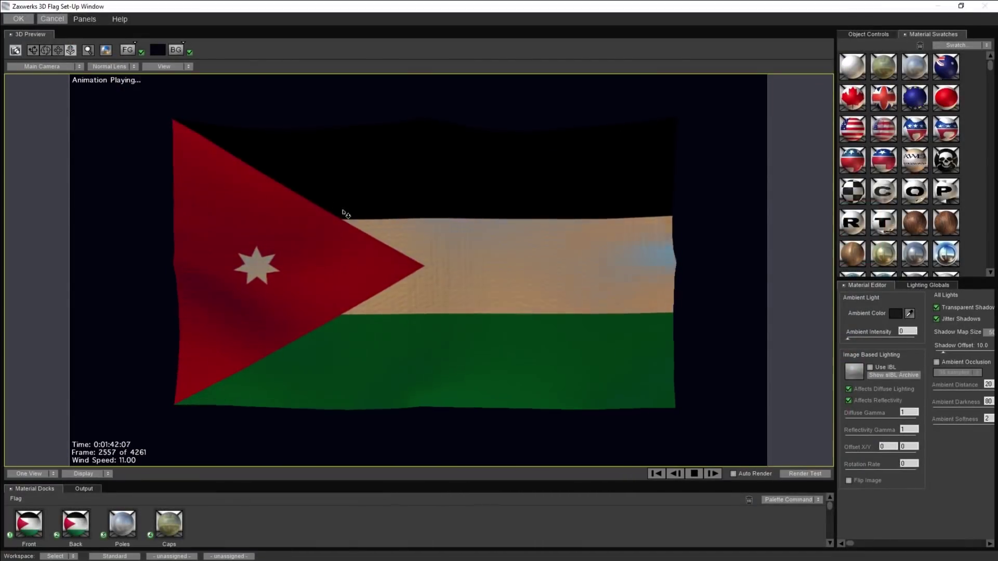
click(860, 371)
scroll(291, 382, down, 5)
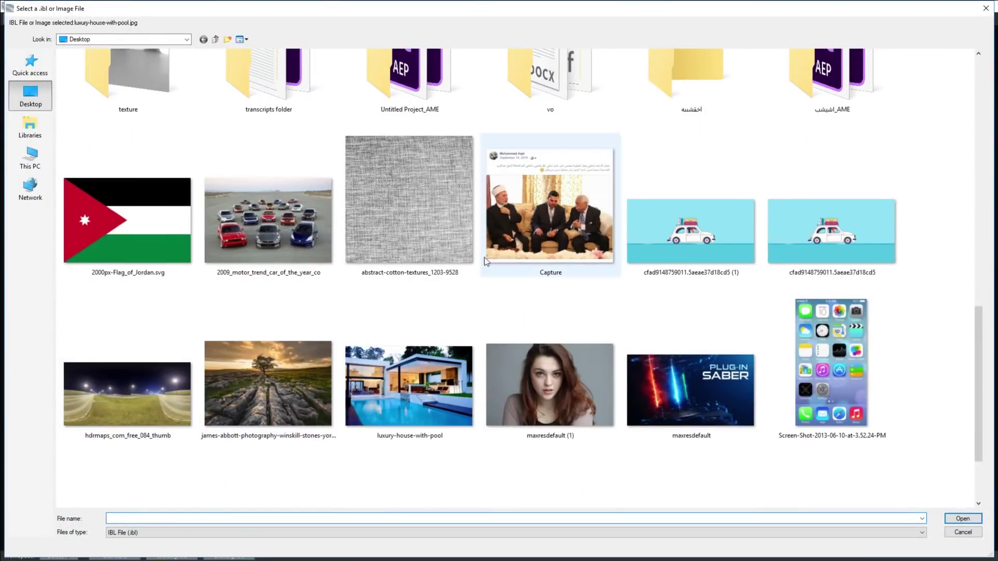
double_click(223, 217)
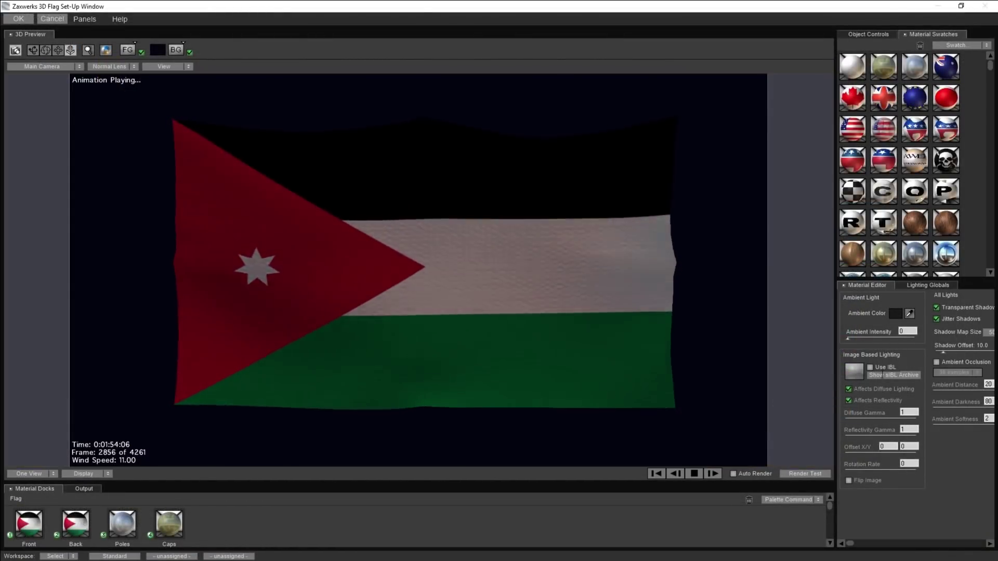
Raise Ambient Intensity to 29 and dismiss the Transform settings.
drag(853, 337, 849, 338)
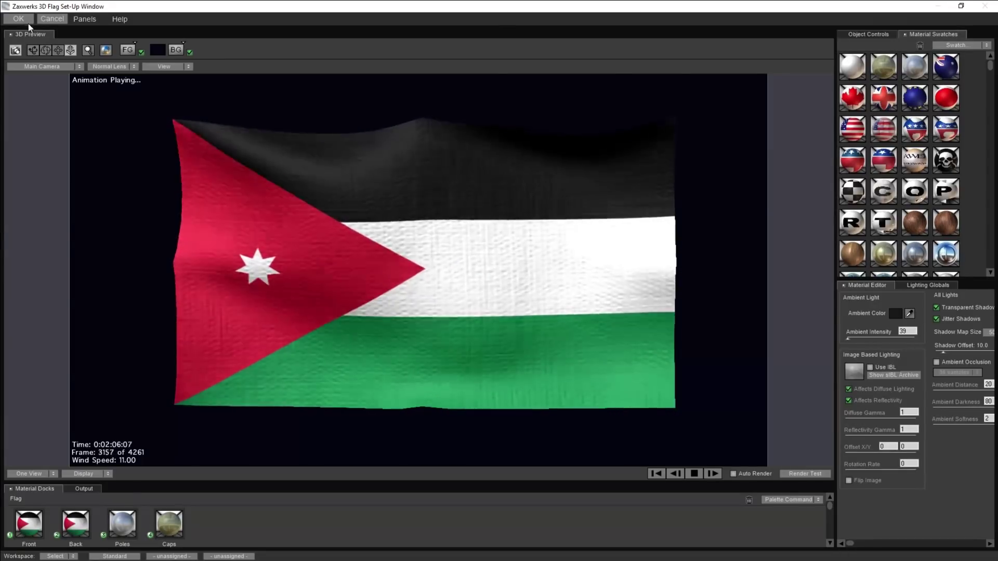
click(14, 20)
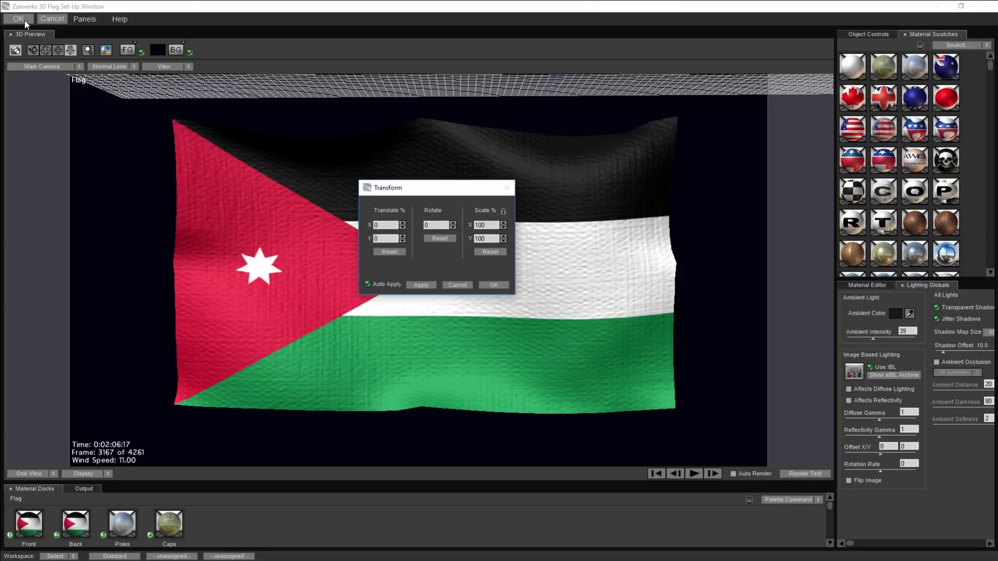
click(494, 285)
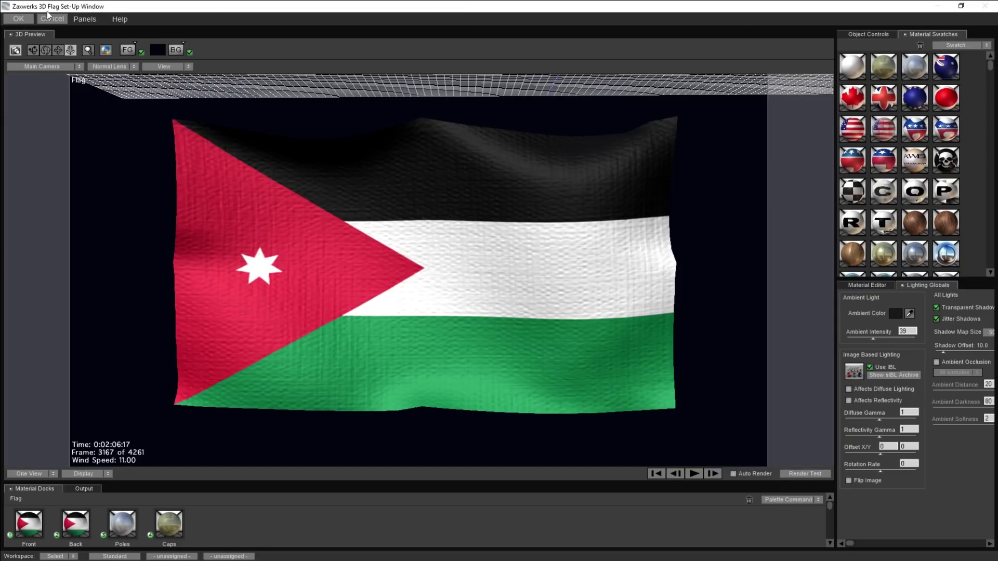
Apply the 3D Flag setup and move to a later frame in the comp.
click(19, 20)
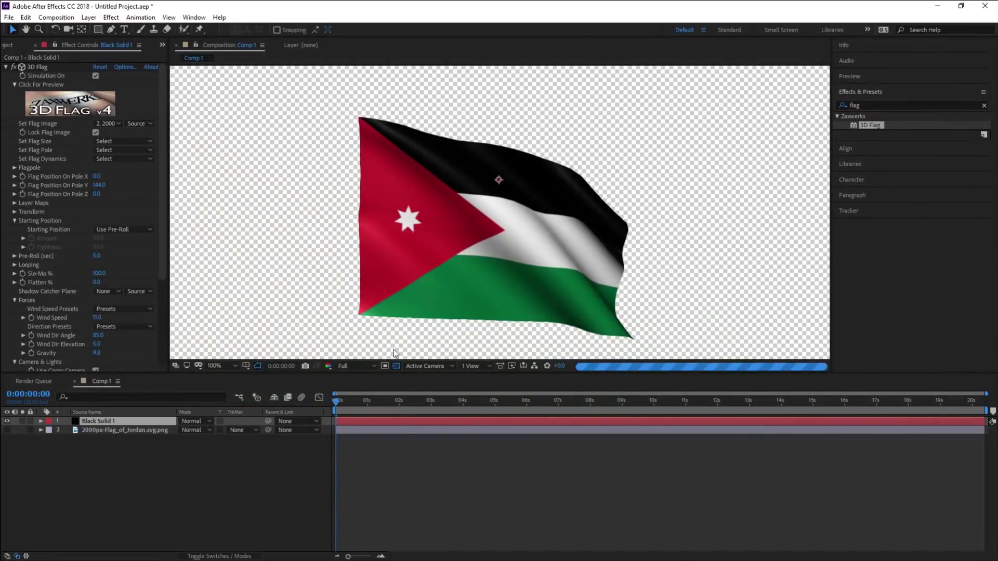
click(378, 405)
scroll(448, 281, down, 1)
scroll(442, 276, up, 1)
scroll(442, 276, down, 1)
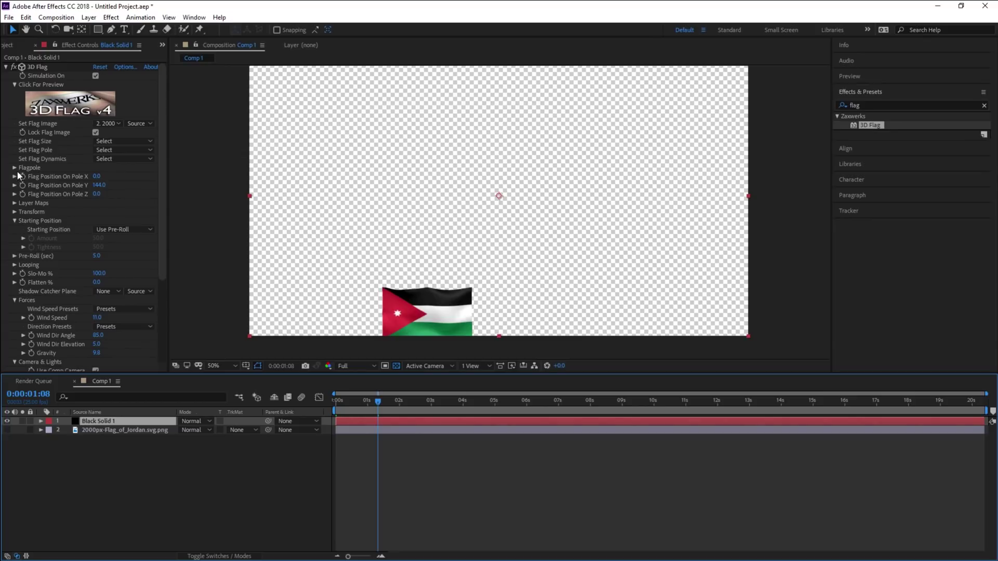
Expand the pole transform and reset Pole Pos X, Y and Z to 0.
click(14, 213)
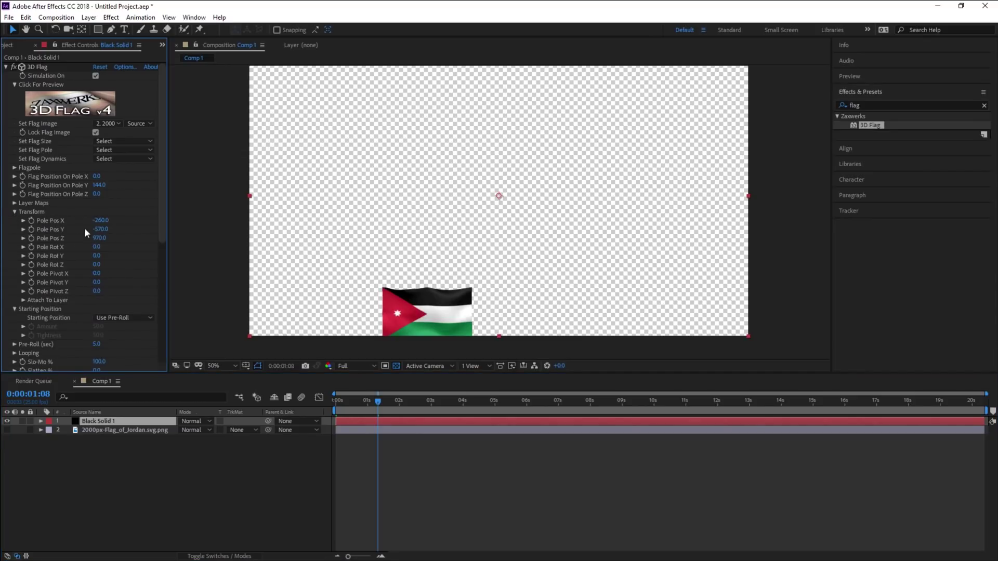
drag(111, 238, 112, 238)
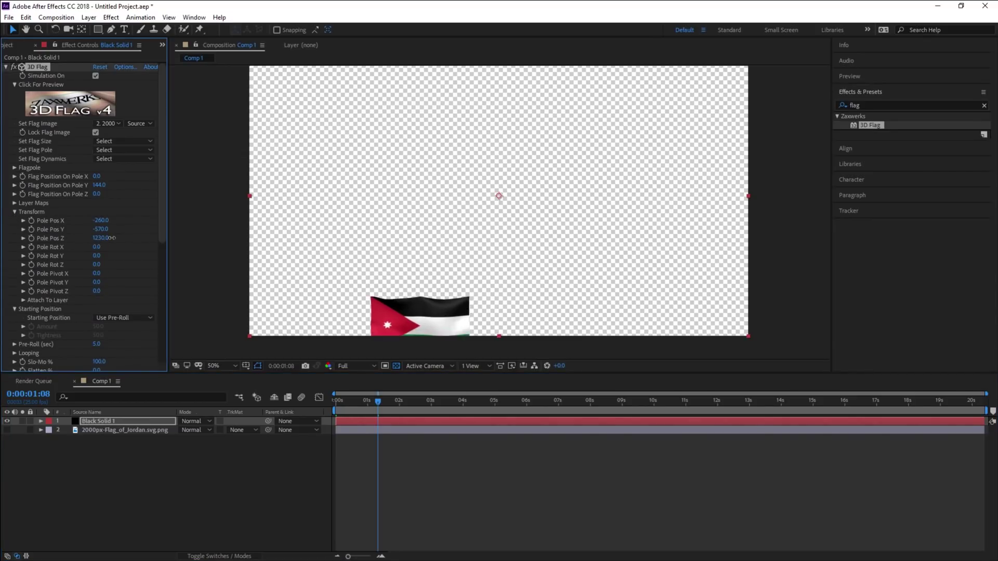
drag(193, 236, 217, 240)
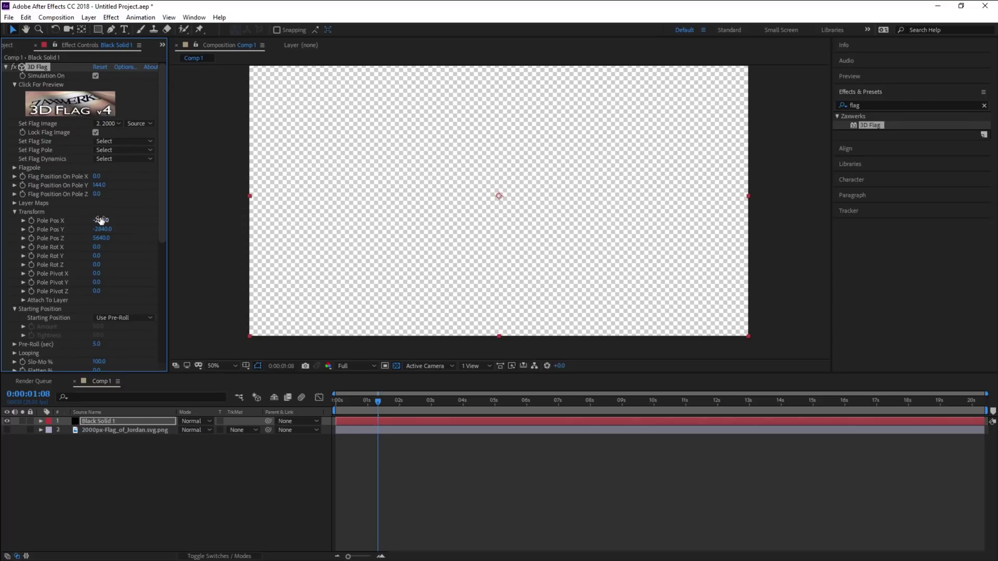
right_click(45, 231)
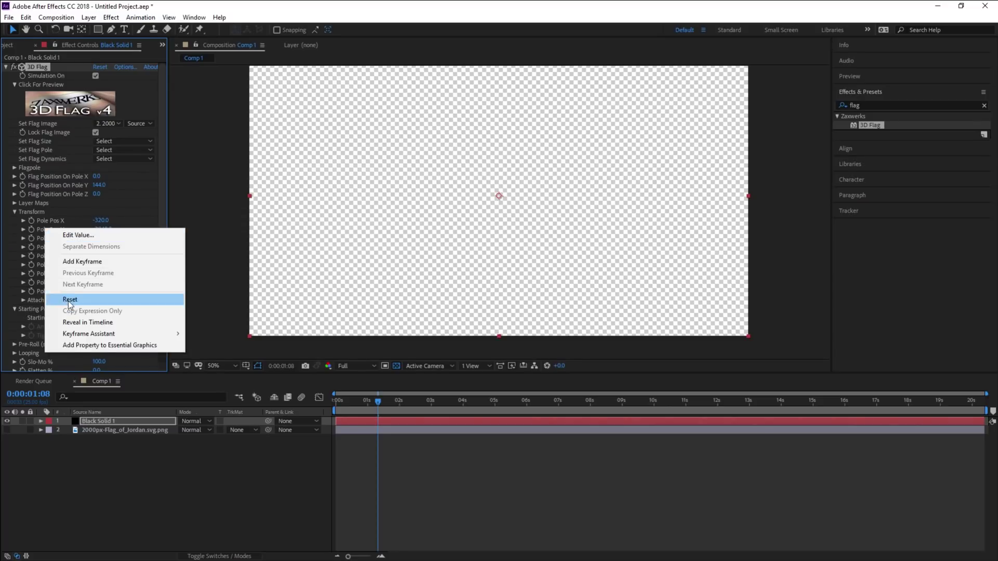
click(69, 299)
right_click(57, 241)
click(75, 319)
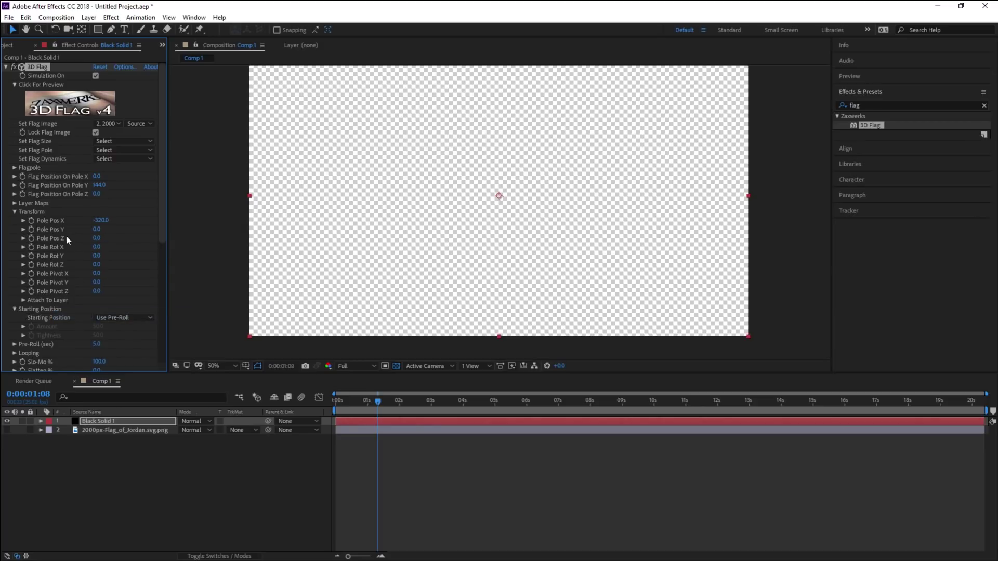
right_click(55, 223)
click(84, 295)
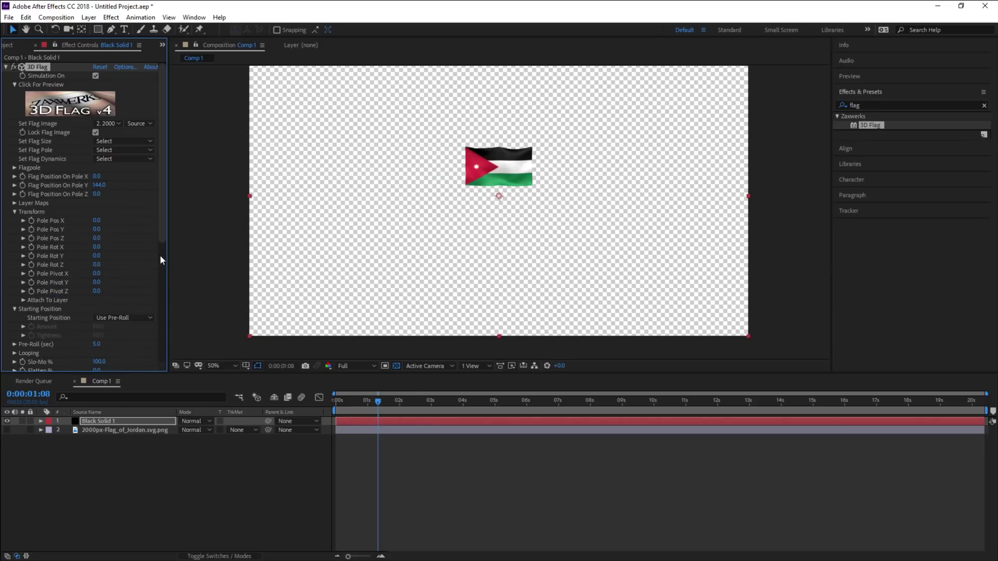
Set Pole Pos Z to 3300 and Y to -140, checking the frame around 2 seconds.
drag(145, 239, 133, 248)
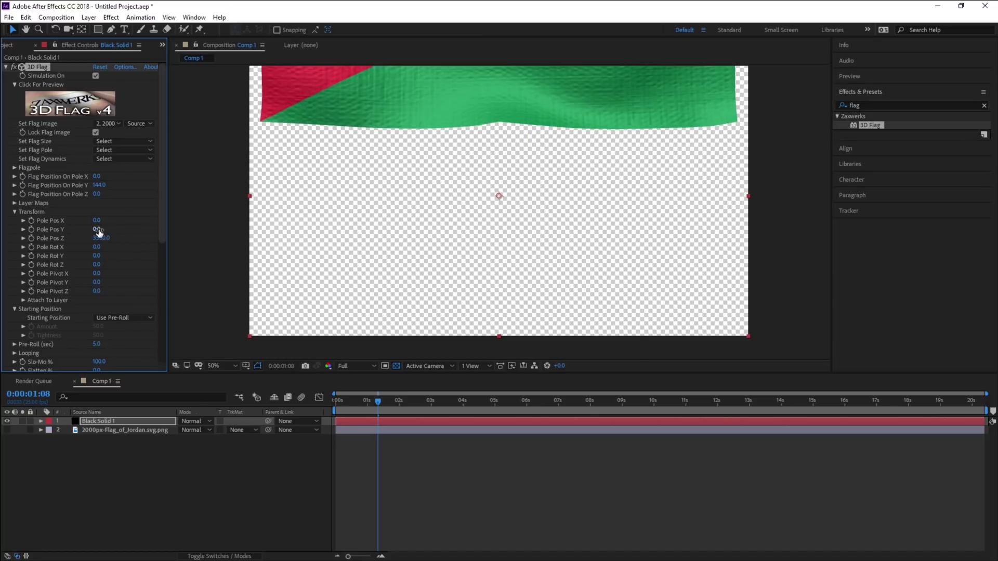
drag(104, 229, 92, 232)
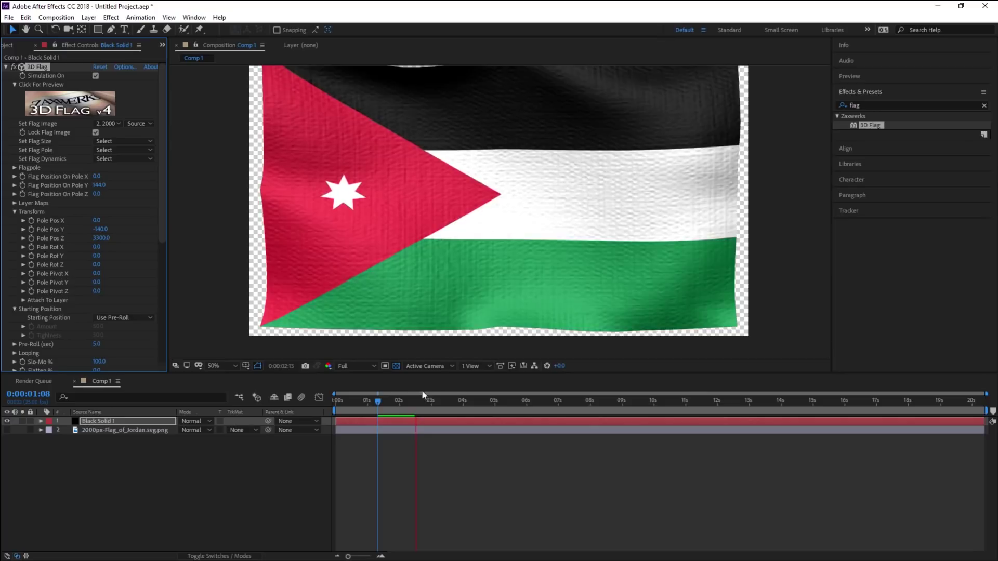
mouse_move(398, 402)
mouse_down()
mouse_move(489, 413)
mouse_move(497, 476)
mouse_up()
Create a white solid layer and send it behind the flag.
click(497, 476)
key(ctrl+shift+y)
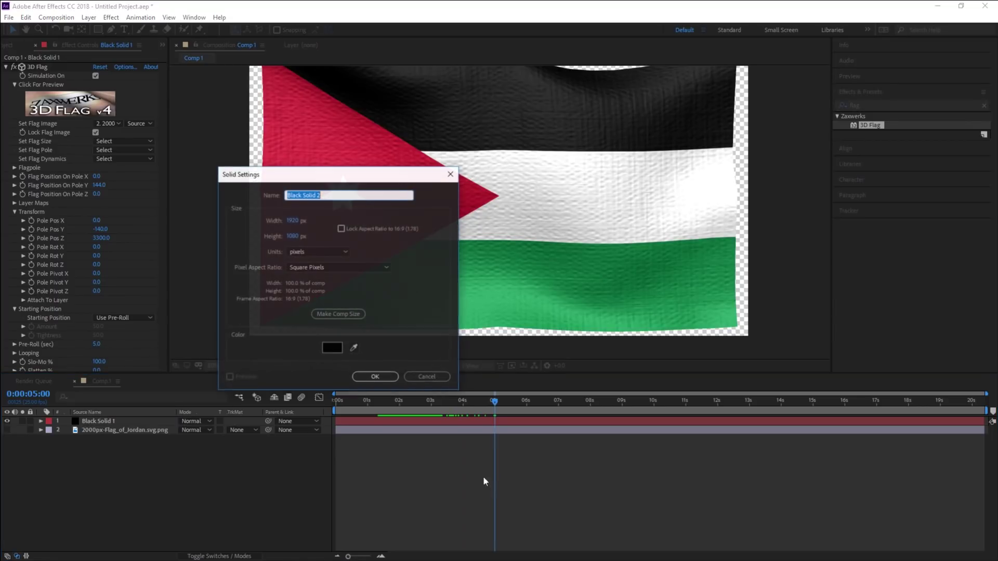
click(332, 348)
click(169, 122)
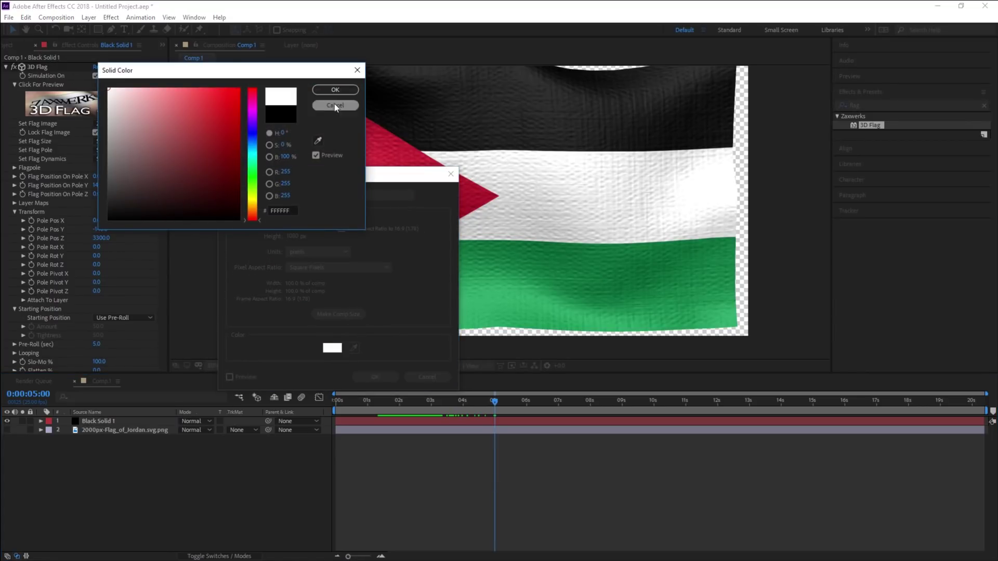
click(318, 89)
click(374, 377)
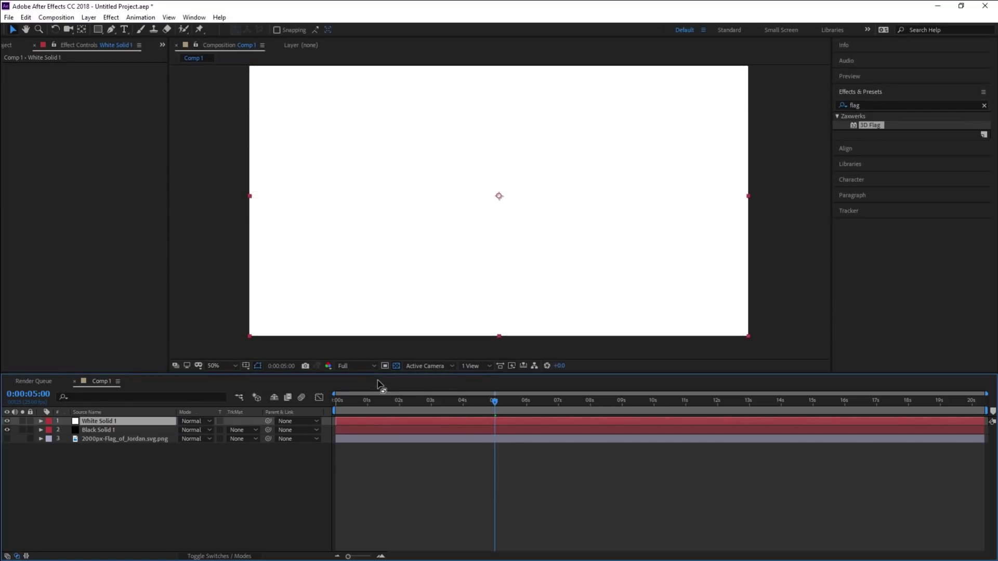
key(ctrl+shift+bracketleft)
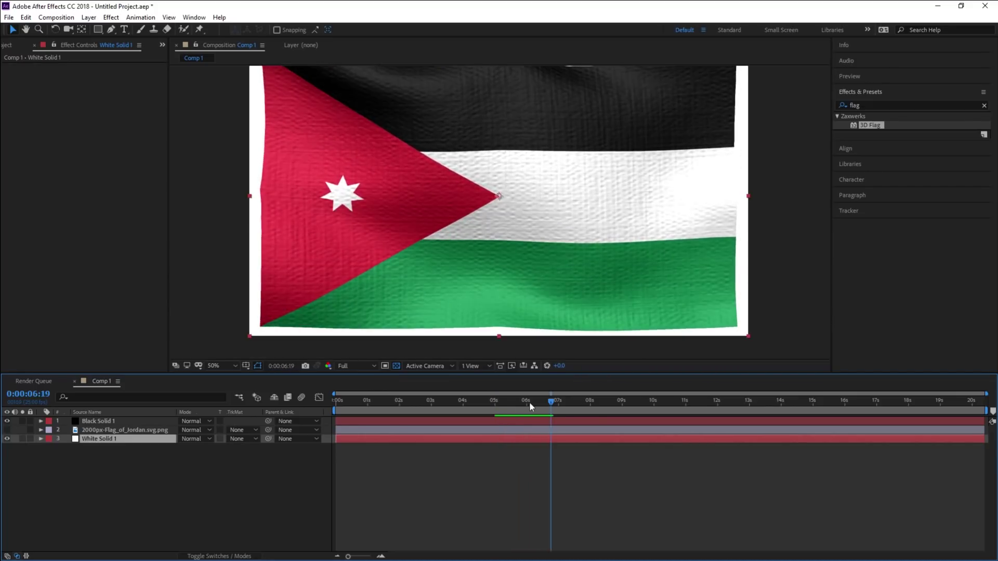
End the work area at 0:00:06:07 and preview the flag animation.
click(536, 401)
key(n)
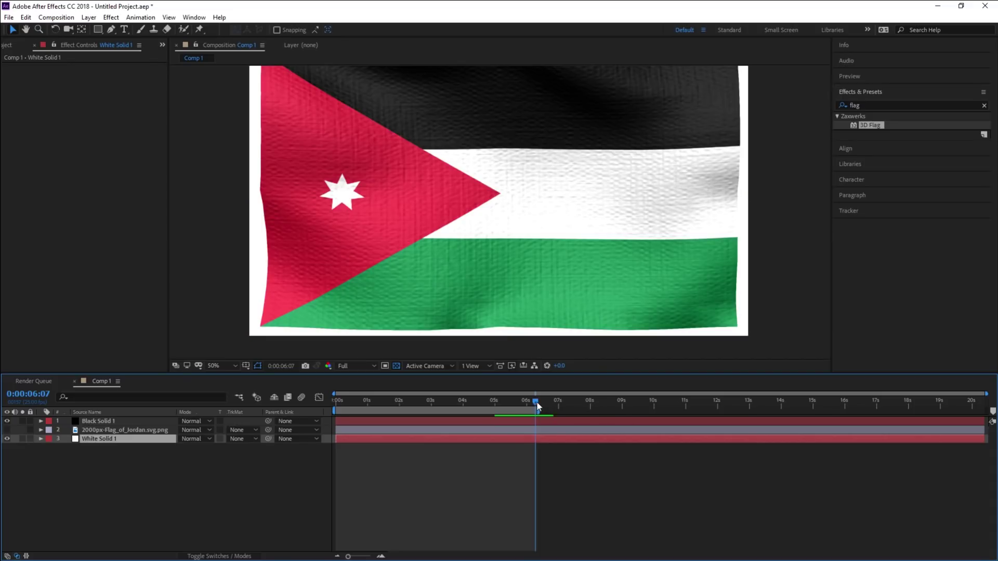
key(space)
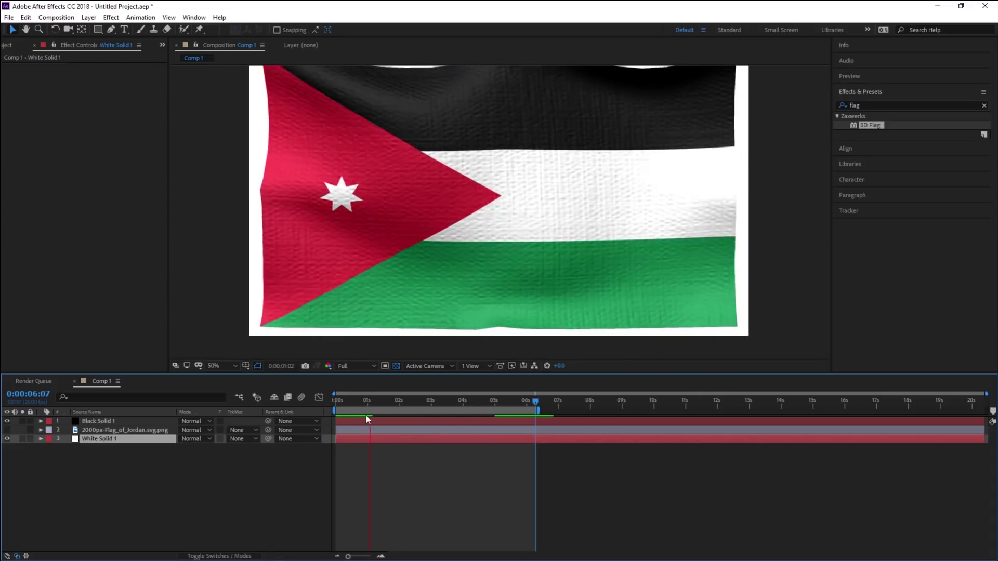
Move to 0:00:01:20 and add Comp 1 to the Render Queue as Comp 1.avi.
click(394, 401)
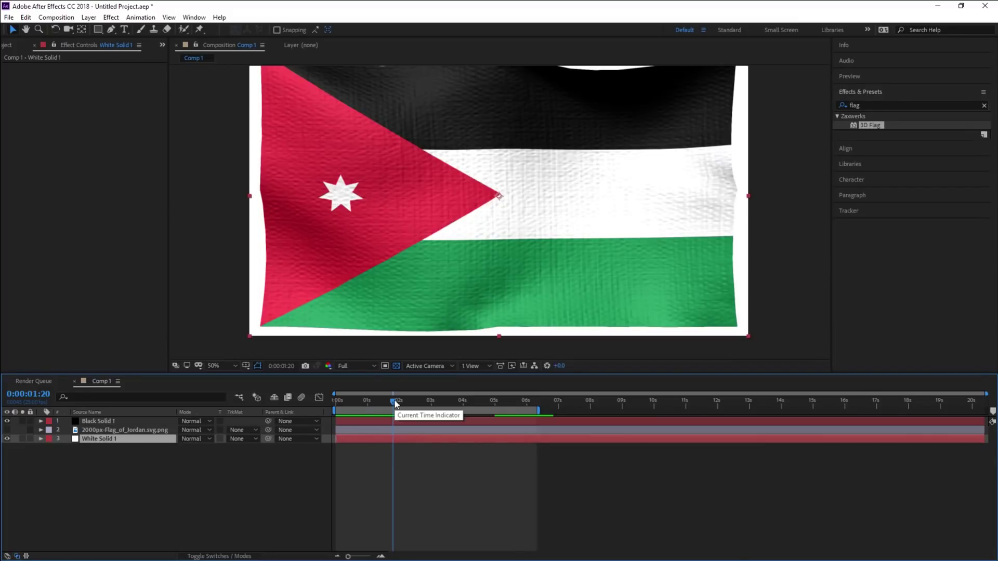
key(ctrl+m)
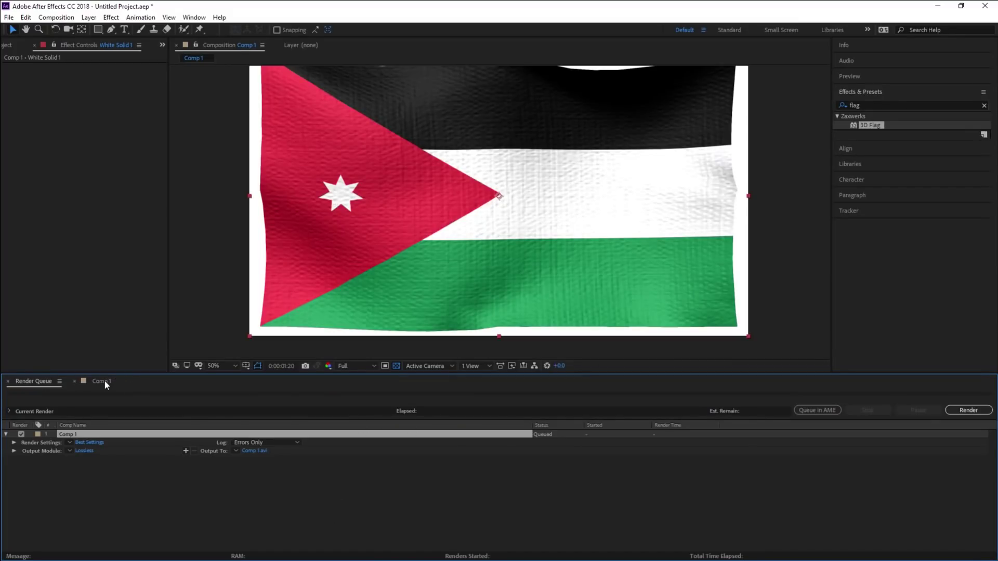
click(103, 382)
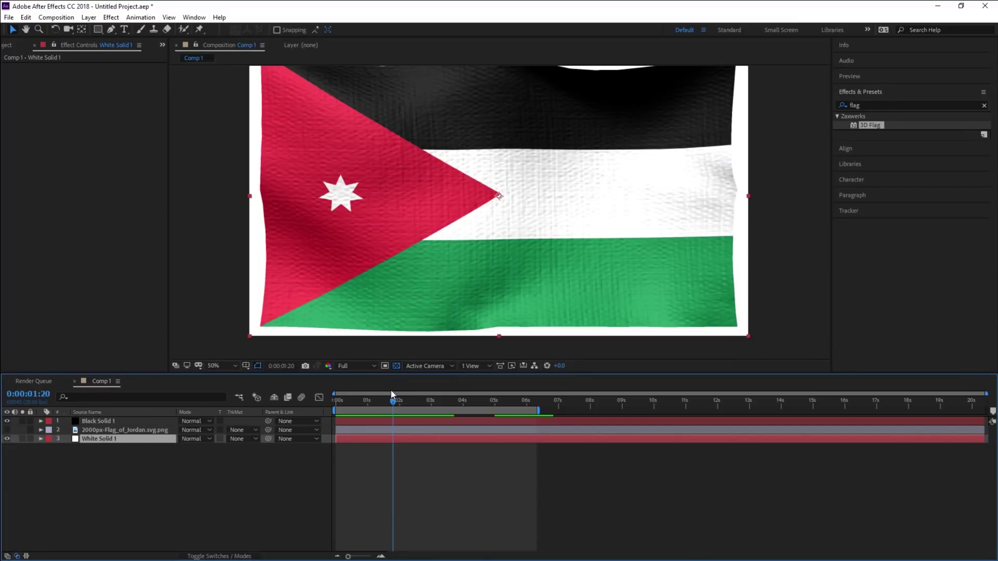